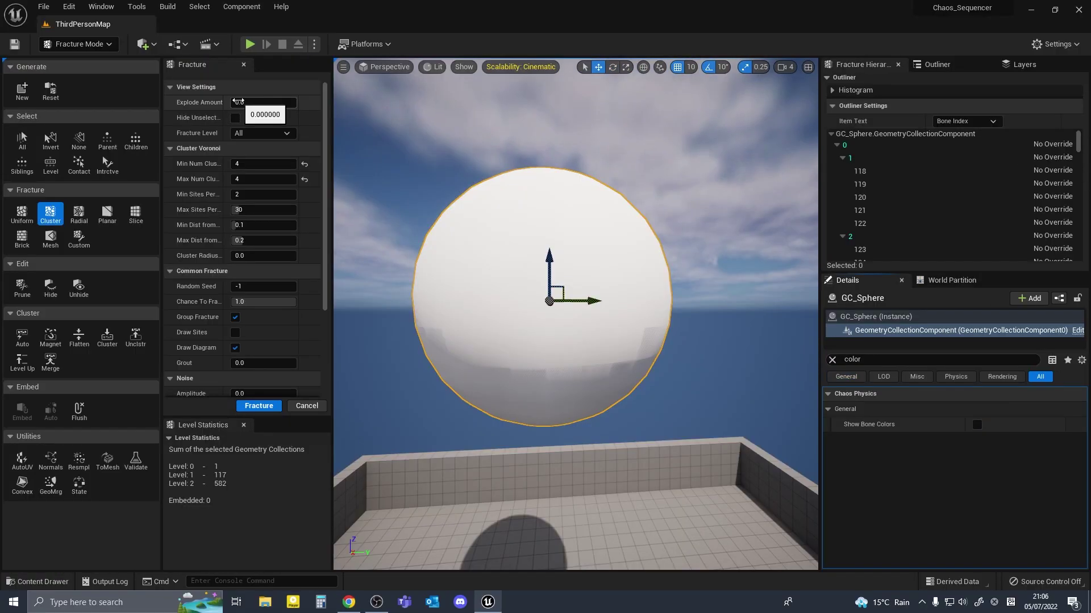
mouse_move(237, 101)
mouse_down()
mouse_move(273, 102)
mouse_move(252, 103)
mouse_up()
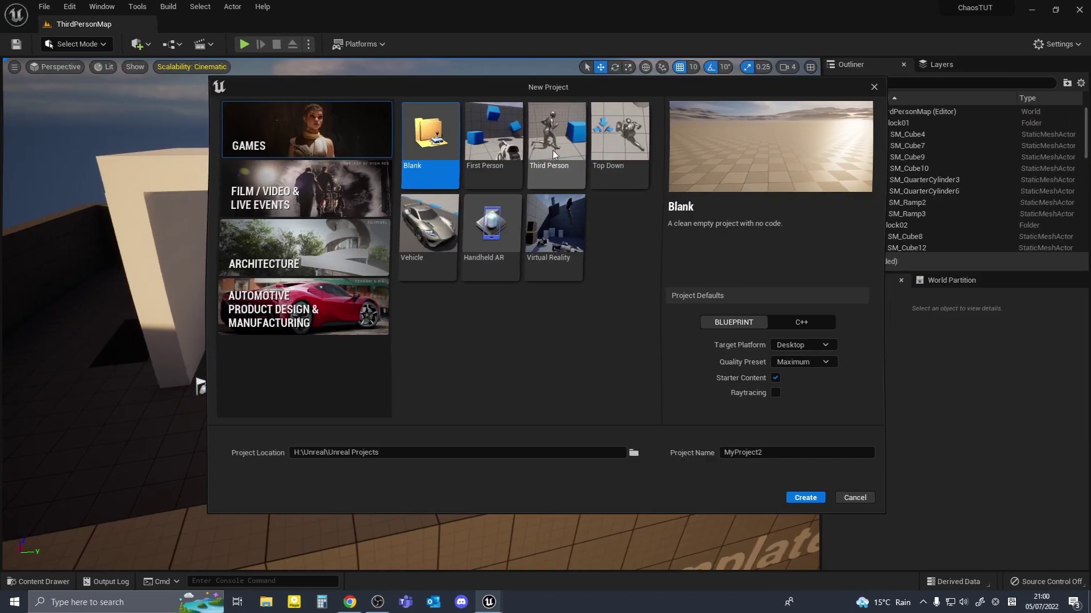
Step: Create a Third Person project named Chaos_Sequencer with Raytracing enabled
click(550, 149)
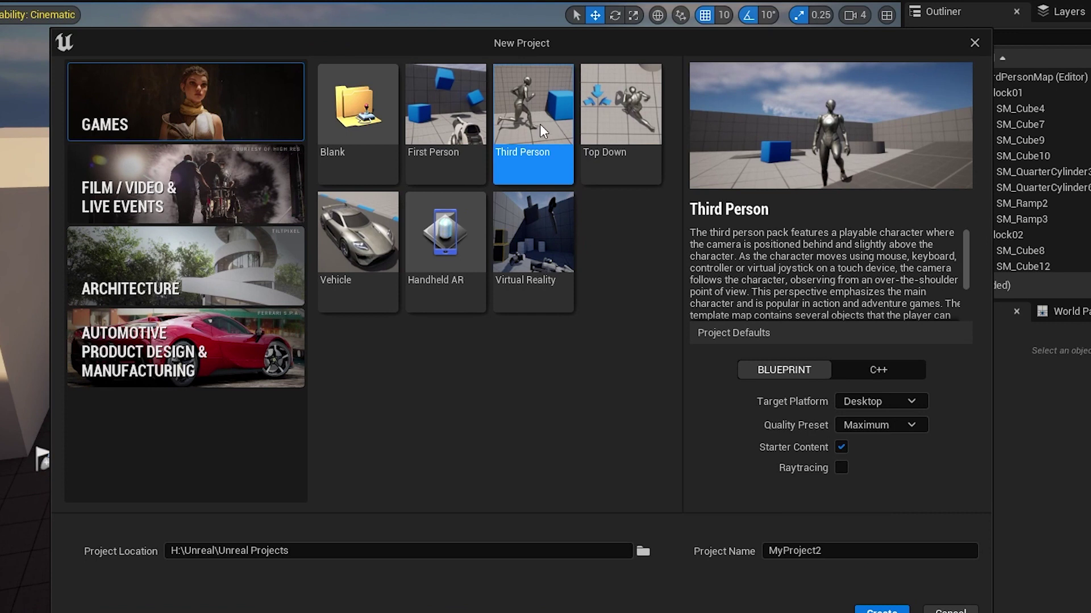
click(841, 468)
drag(824, 550, 656, 551)
text(Cha)
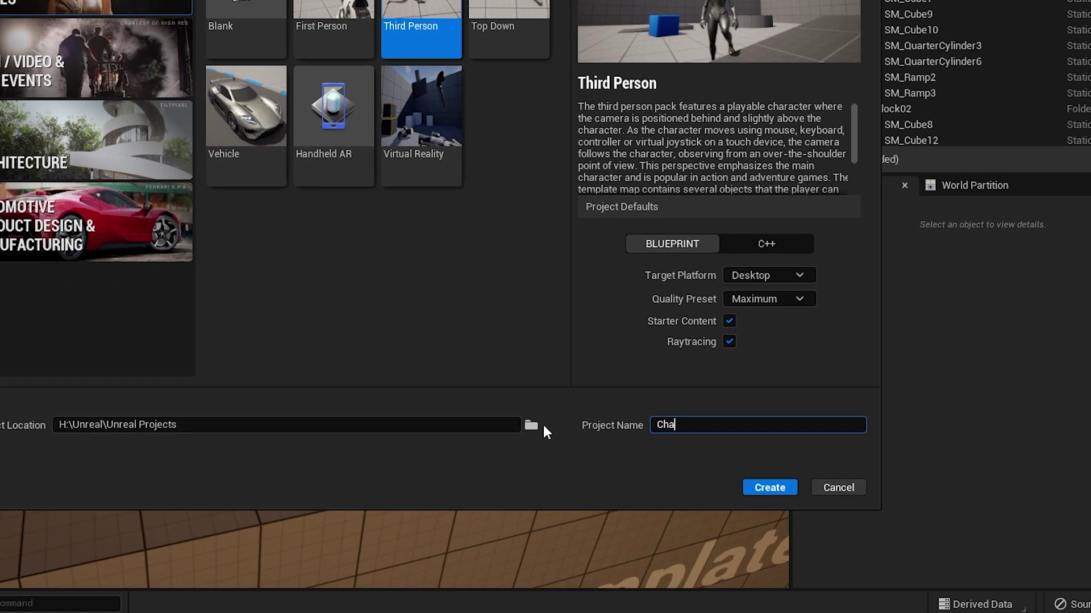
text(os_Sequencer)
key(Return)
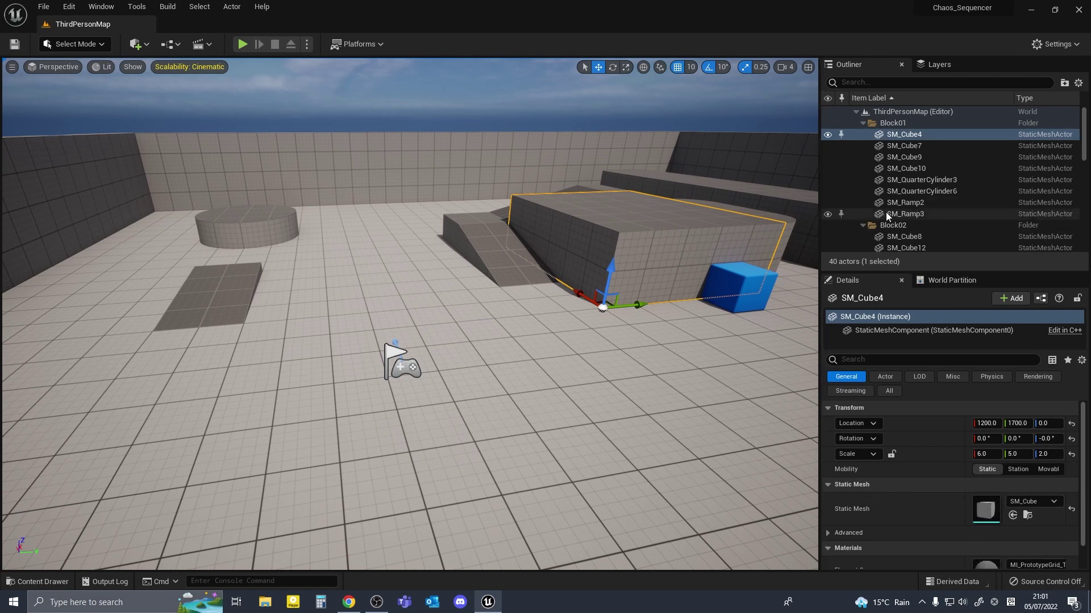
Step: Delete all Block01 meshes, from SM_Cube4 through SM_Ramp3
shift+click(873, 215)
right_drag(637, 312, 668, 282)
key(Delete)
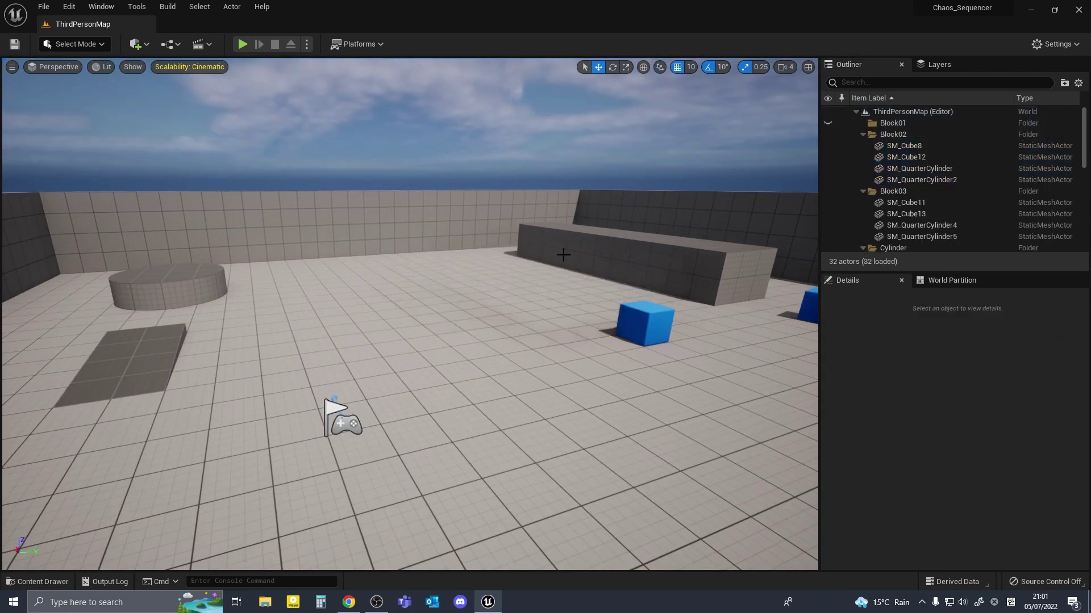
Step: Delete the long block at the back, a piece of the round platform and the standalone SM_Ramp
click(589, 249)
key(Delete)
click(197, 287)
key(Delete)
click(166, 353)
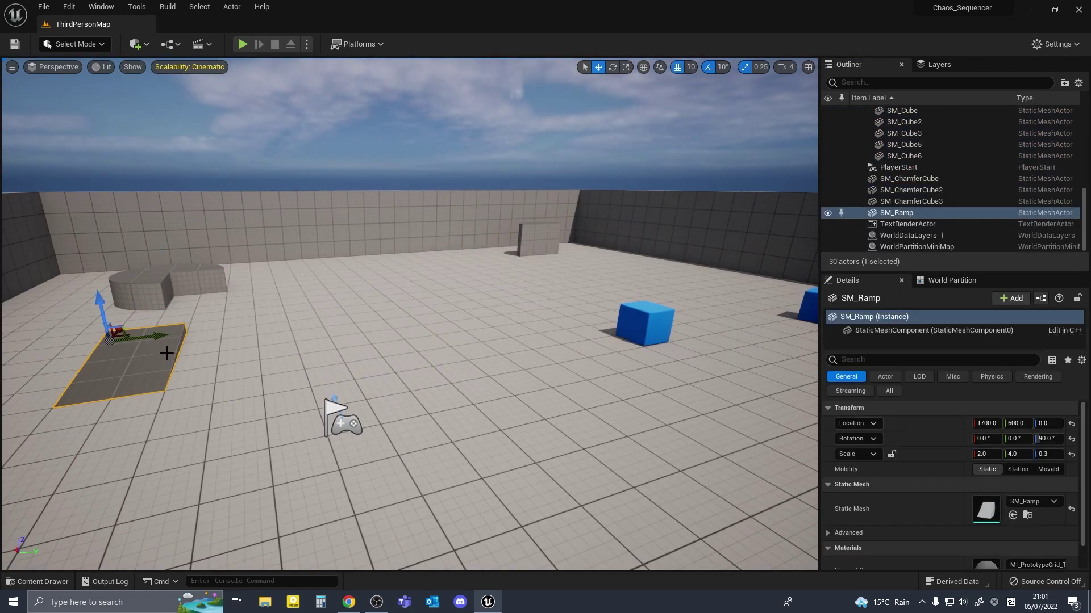
key(Delete)
Step: Delete the remaining Block02, Block03 and Cylinder meshes, and remove the emptied Block01, Block02, Block03 and Cylinder folders
click(903, 167)
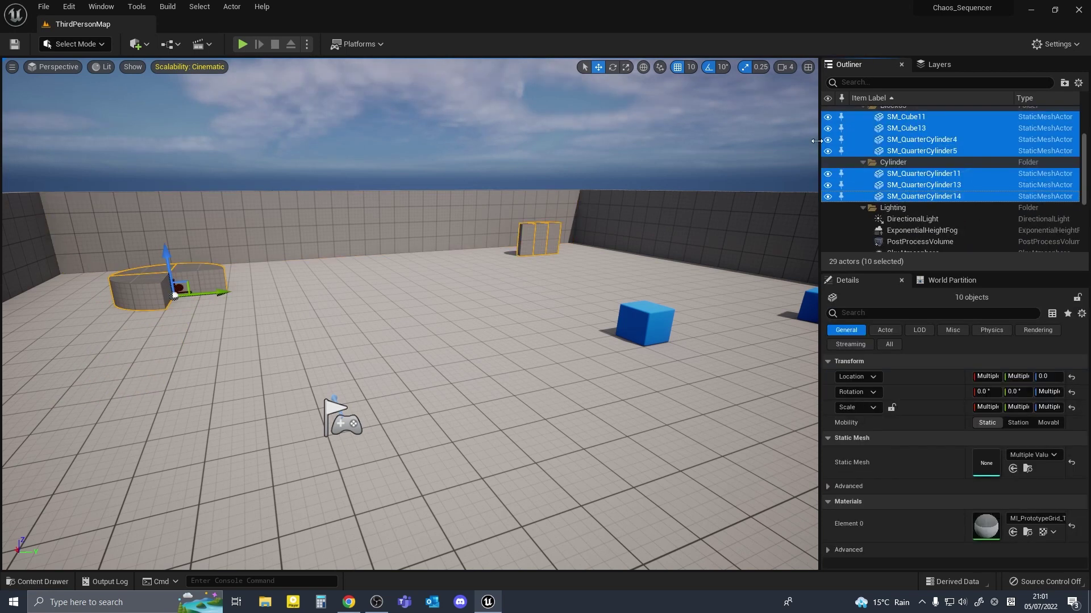
key(Delete)
scroll(912, 151, up, 3)
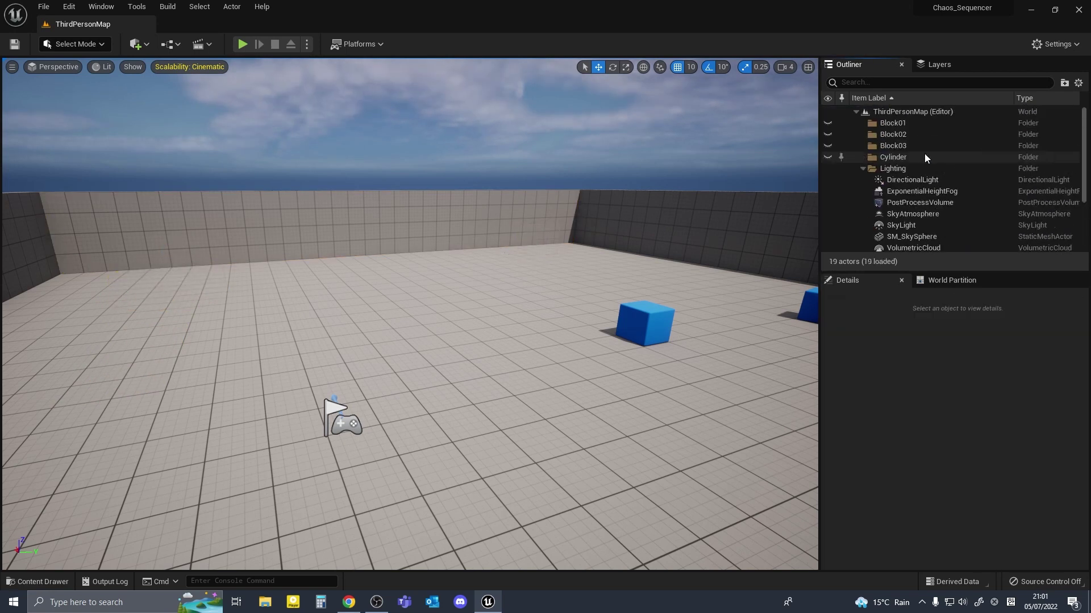
click(891, 157)
shift+click(898, 126)
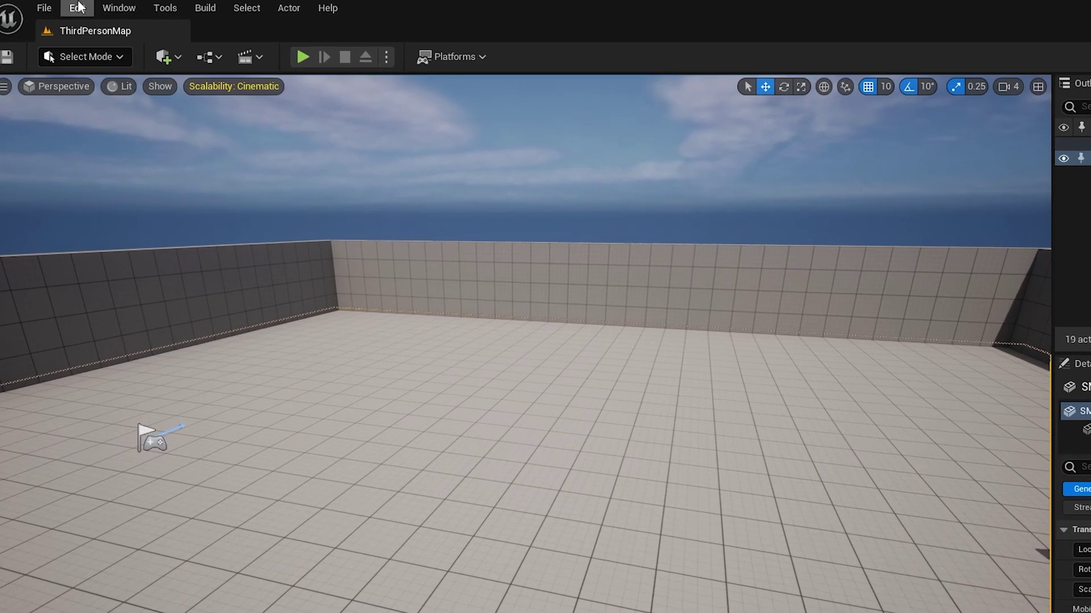
Step: Find the Chaos plugins and enable ChaosCaching, accepting its beta status
click(70, 6)
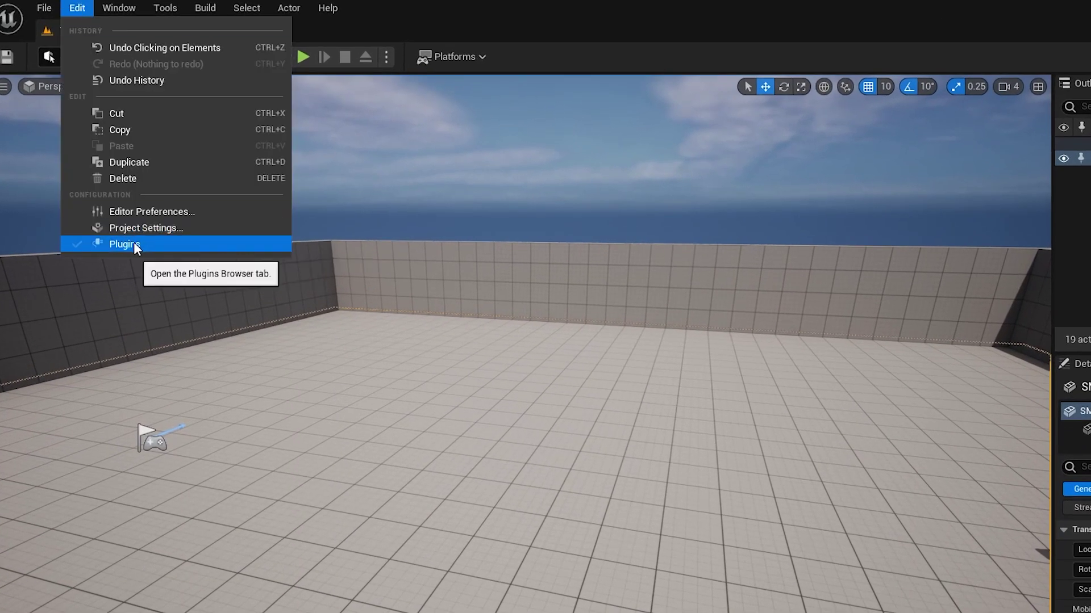
click(134, 244)
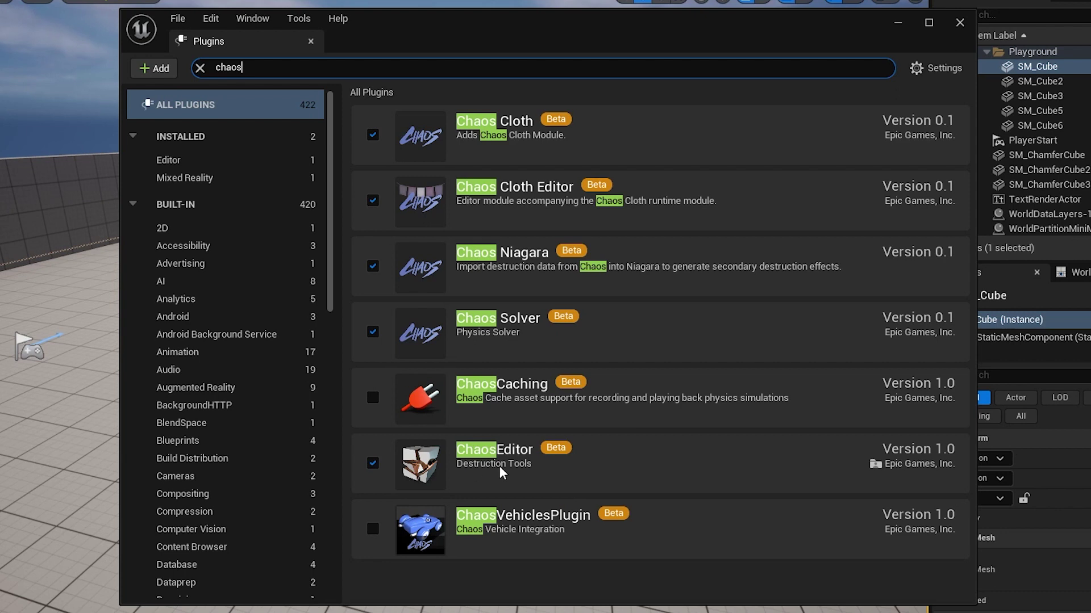
click(373, 397)
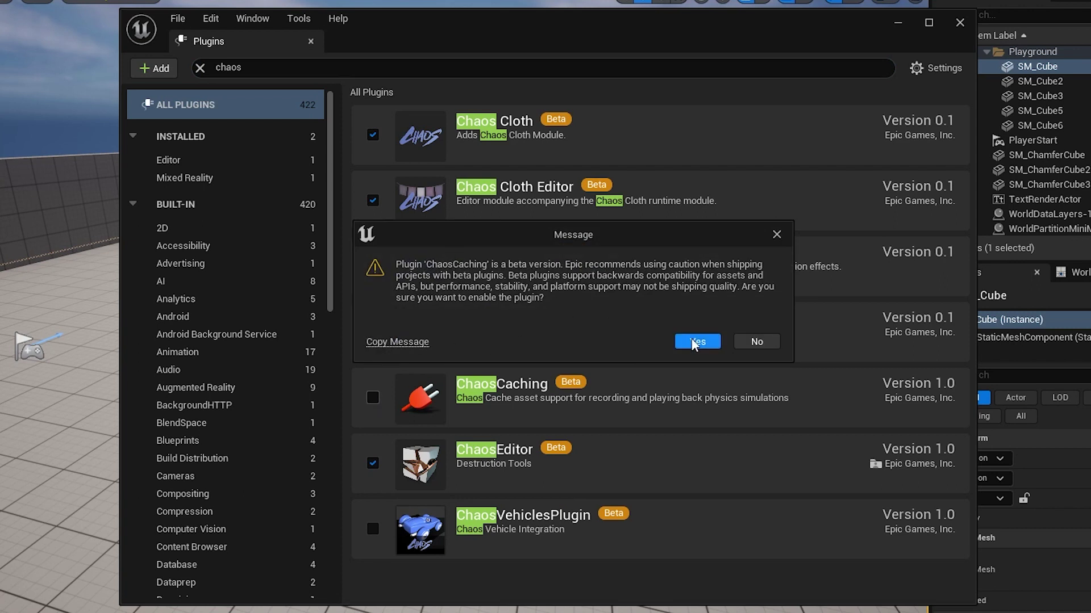
click(694, 342)
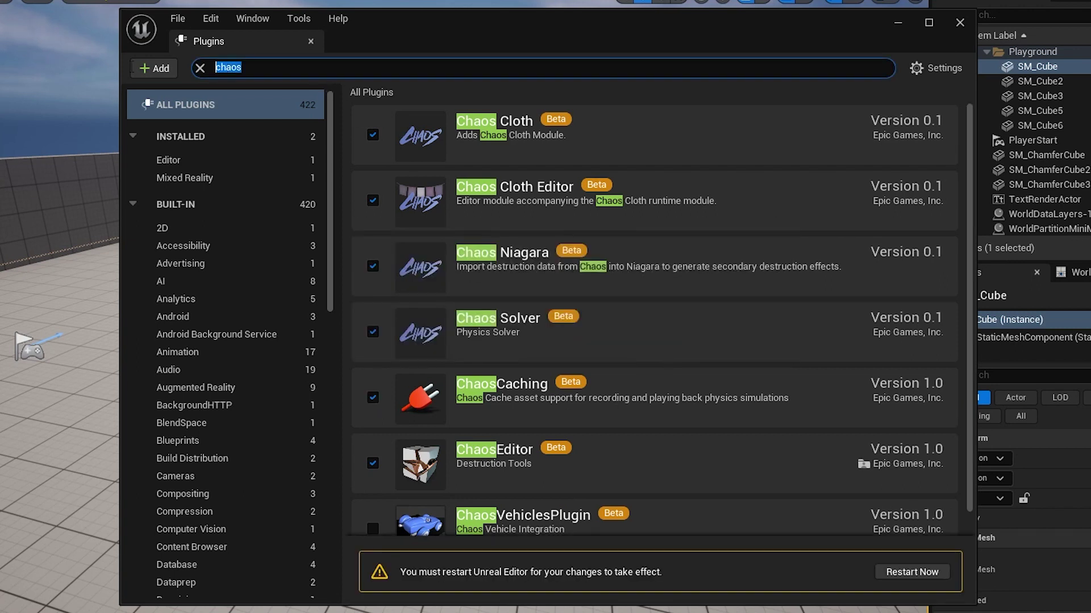
Step: Search the plugins for the movie render queue and enable Movie Render Queue
text(movie r)
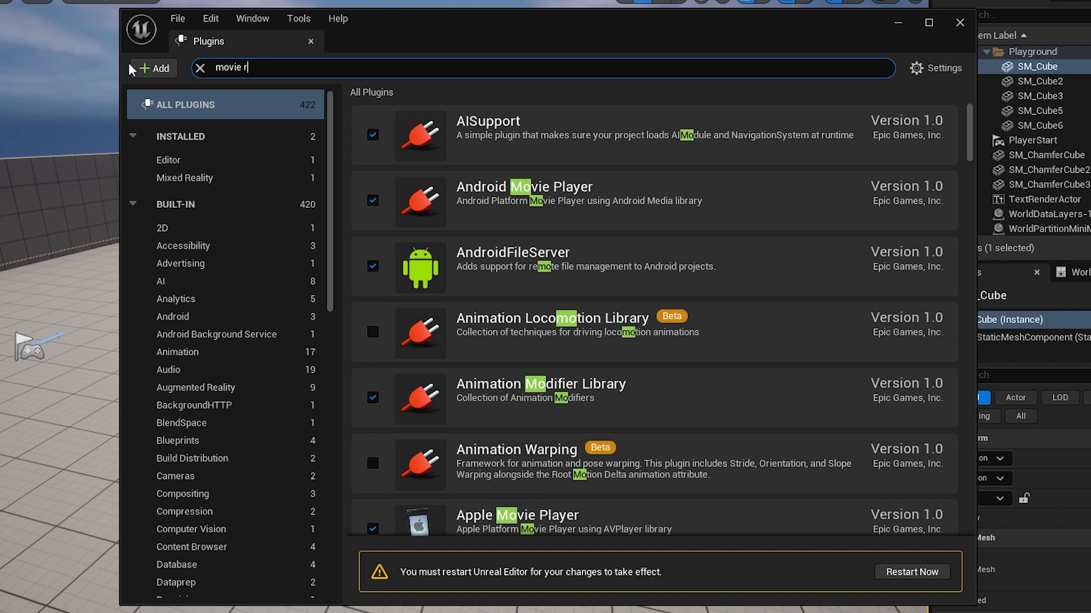
text(ender qu)
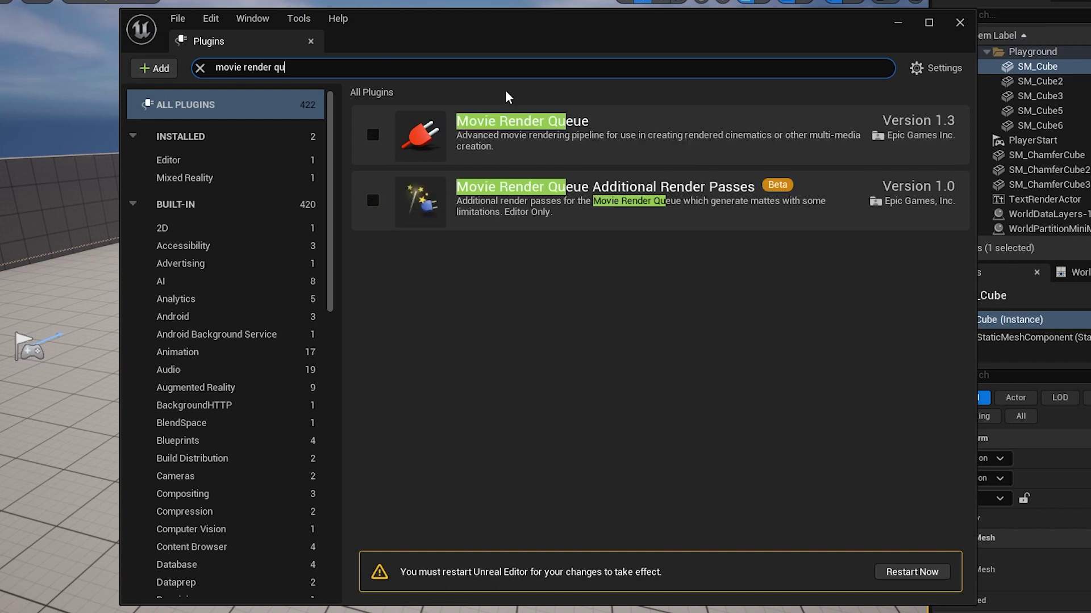
click(368, 134)
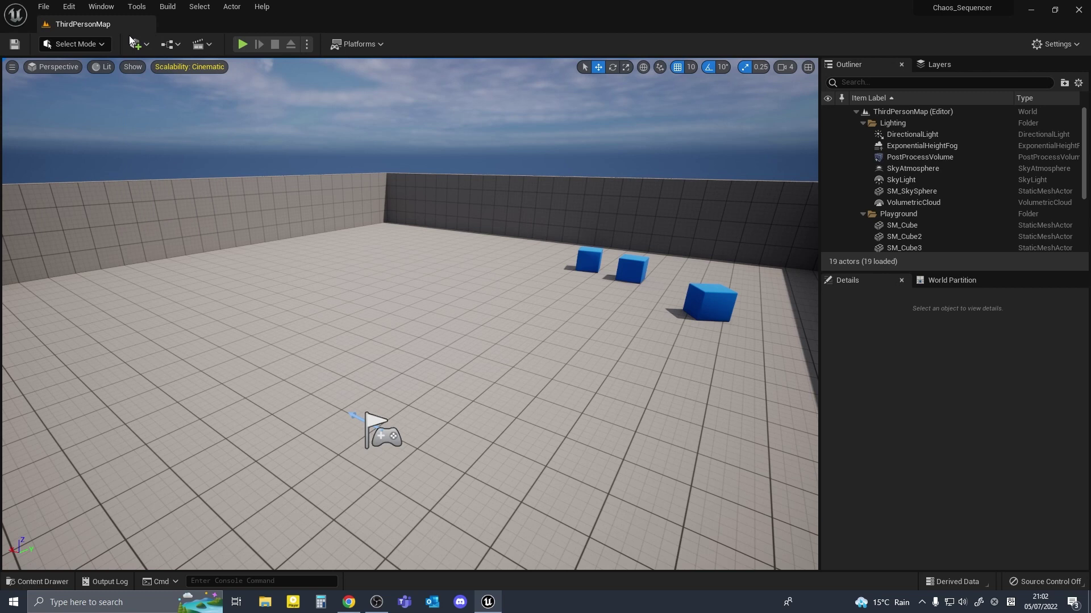
Step: Add a Sphere shape to the level and raise it to a height of about 560
click(139, 45)
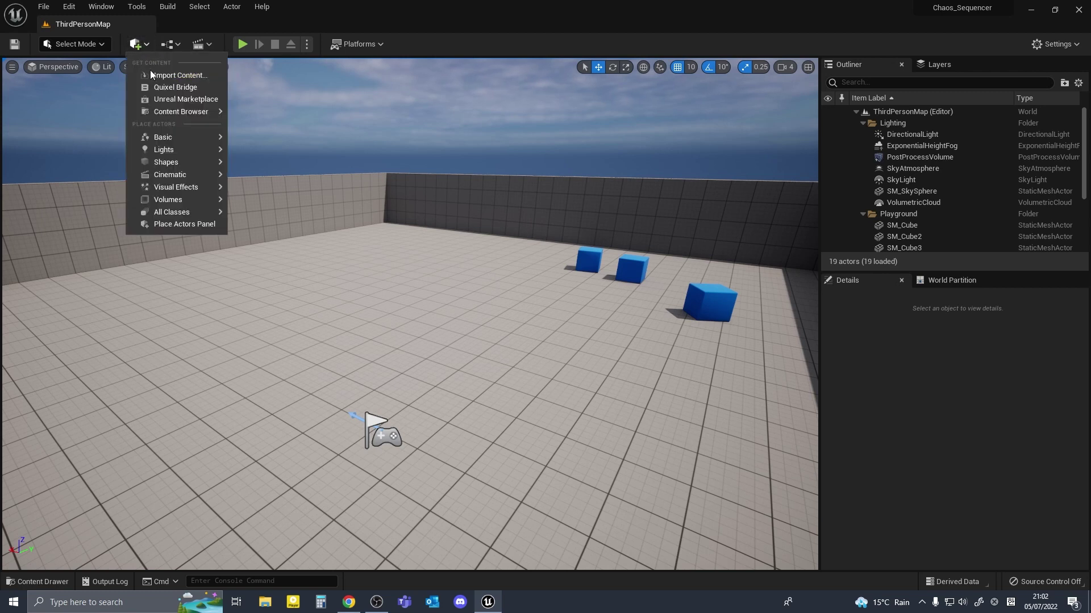
mouse_move(168, 143)
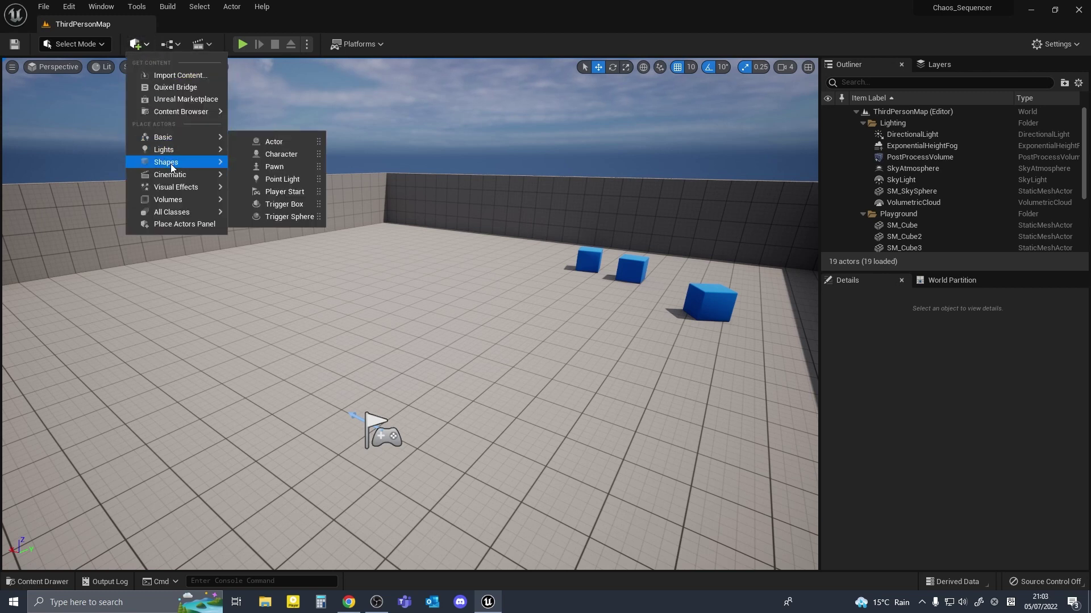
mouse_move(172, 166)
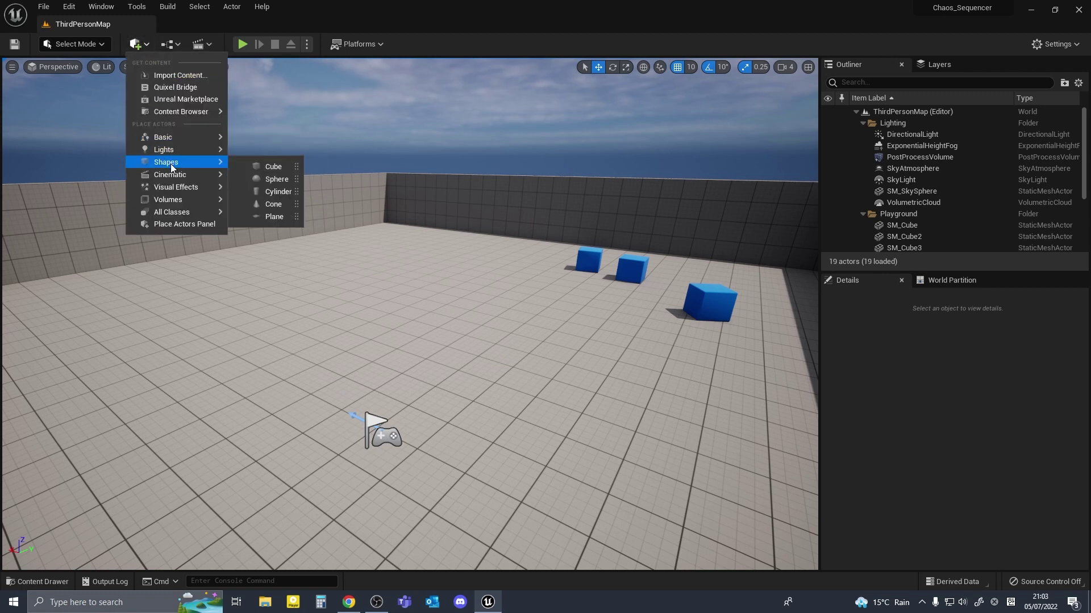
click(275, 180)
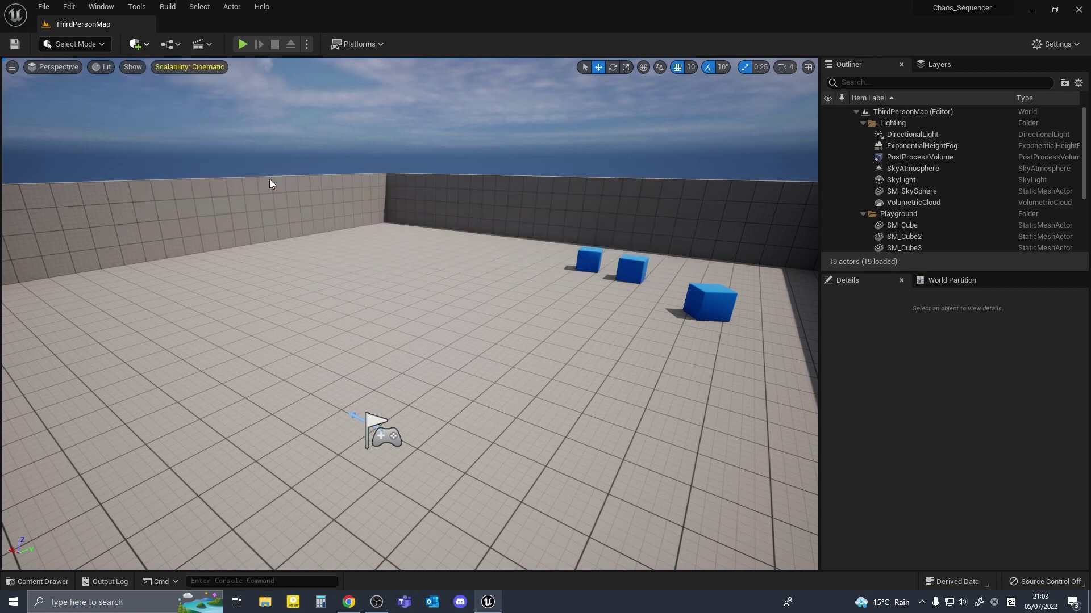
drag(423, 291, 426, 114)
right_drag(426, 115, 426, 136)
Step: Scale the sphere uniformly to about 6.75 and lift it high above the floor and walls
drag(370, 258, 445, 265)
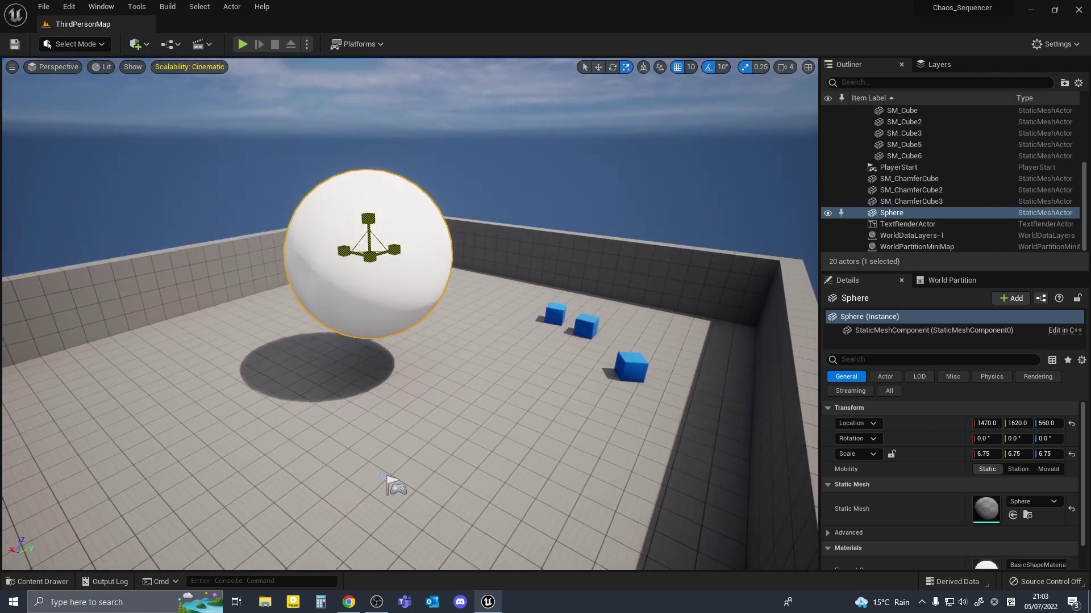
right_drag(446, 266, 414, 241)
key(e)
drag(427, 247, 441, 114)
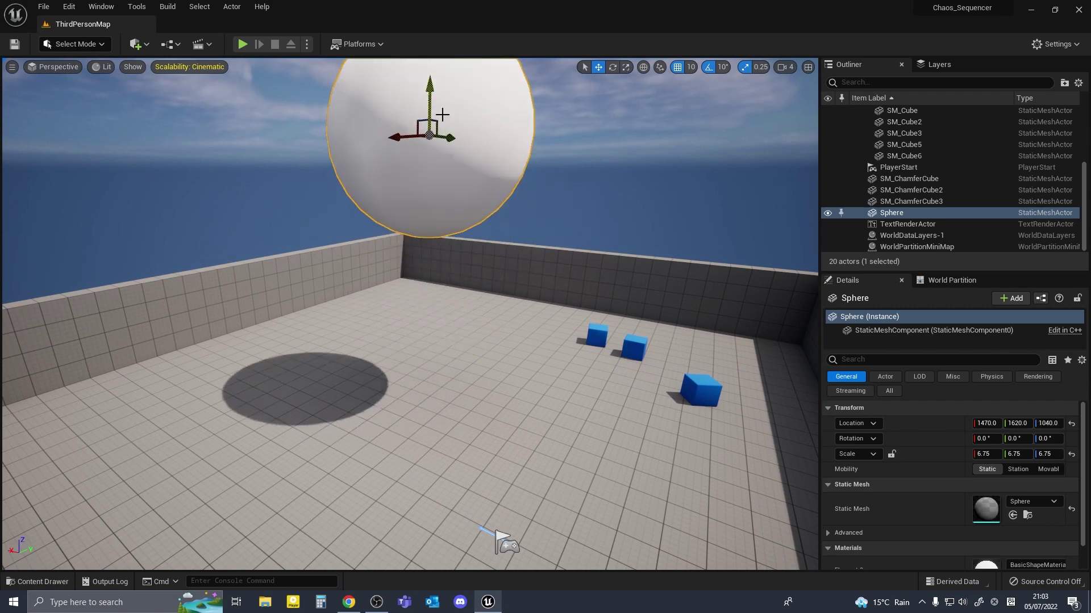
right_drag(440, 114, 335, 54)
drag(411, 221, 414, 85)
right_drag(509, 216, 488, 182)
Step: Play the level, run and jump with the character beneath the sphere to judge its height, and stop playing
click(494, 255)
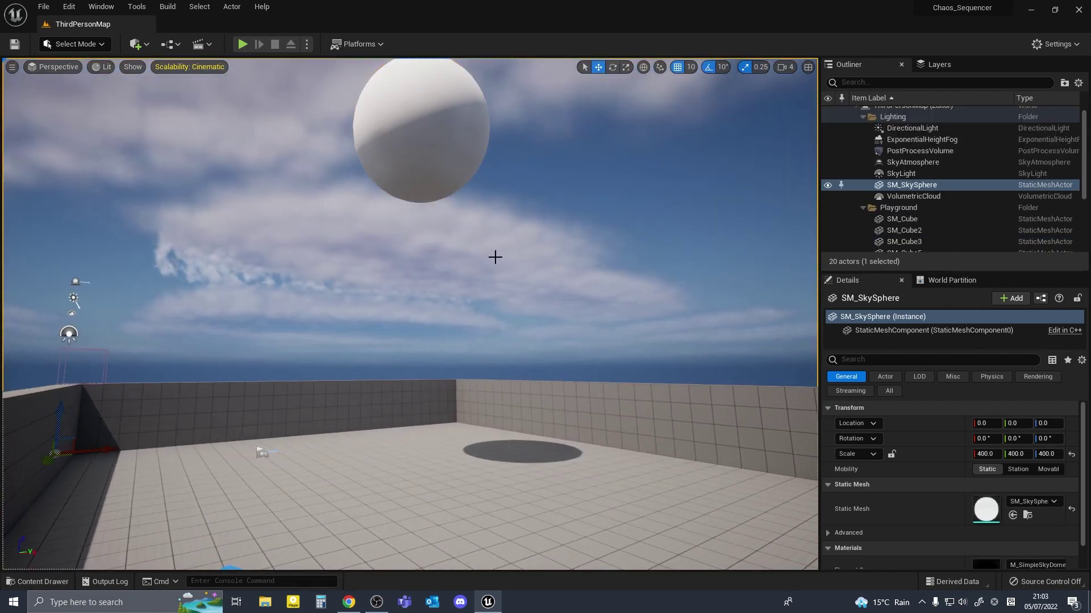
right_drag(495, 256, 506, 251)
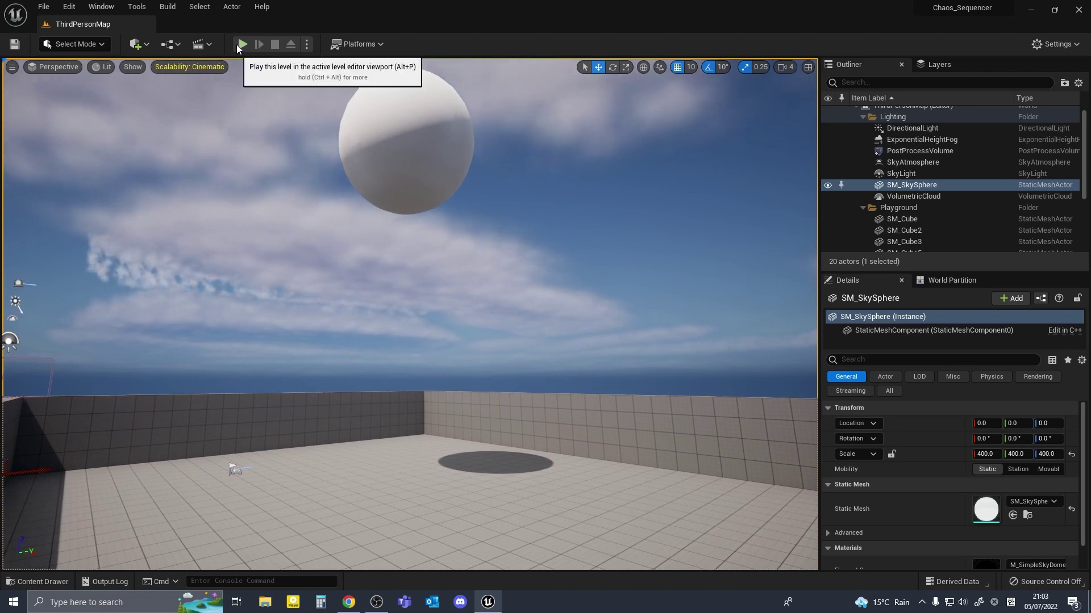
click(241, 45)
key(w)
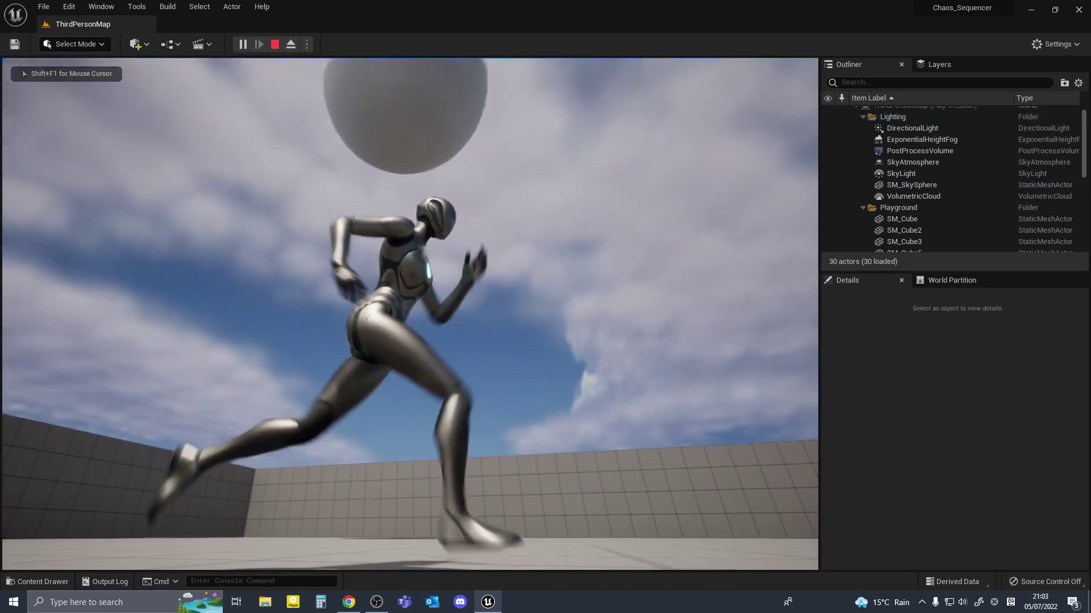
key(space)
key(Escape)
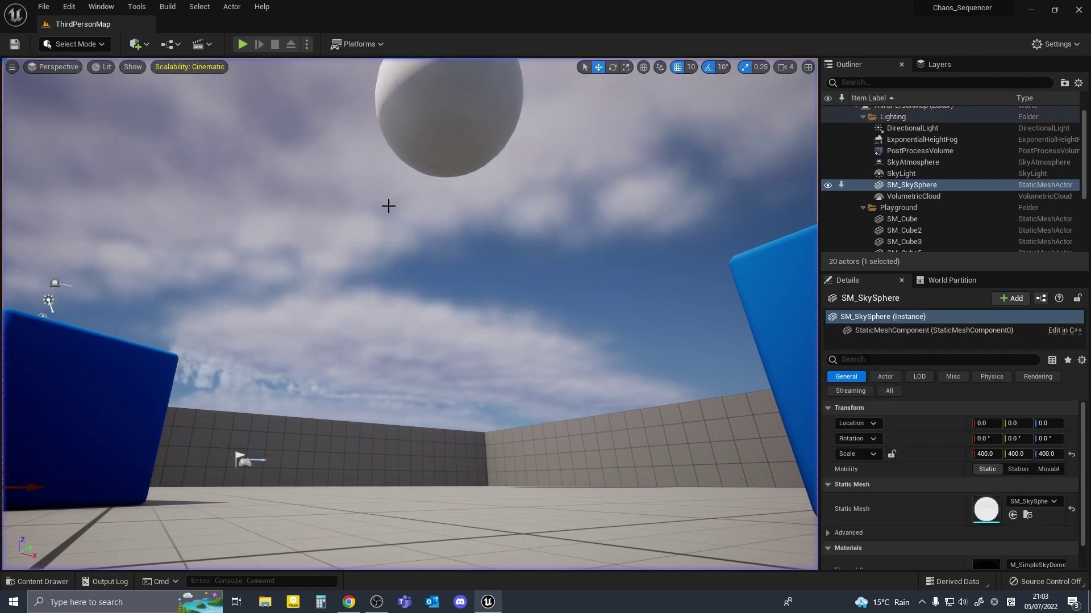
Step: Select the floating sphere and frame it in the viewport
key(f)
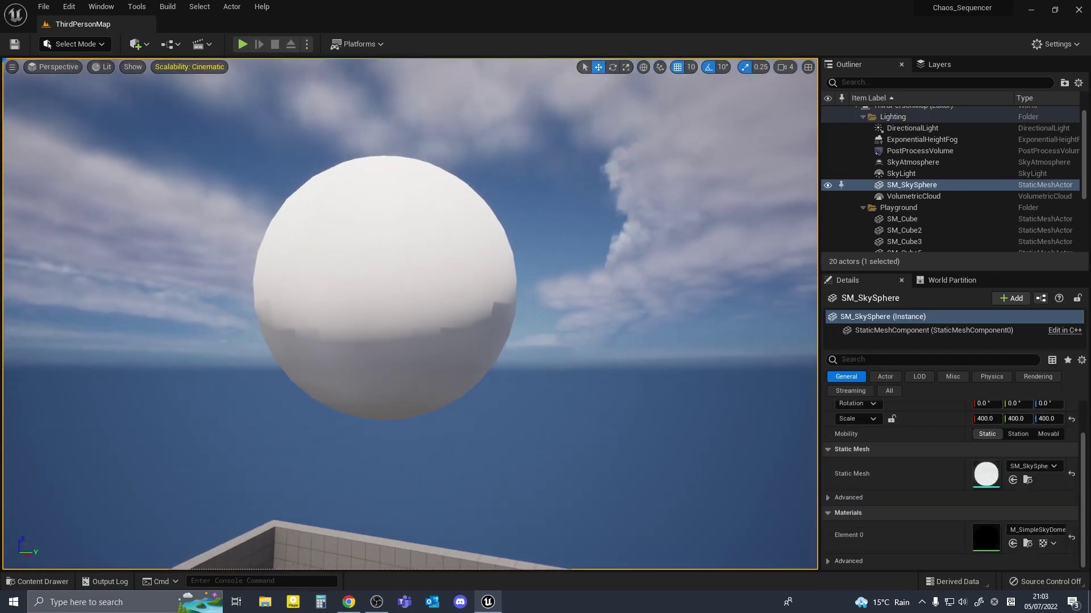
click(519, 300)
key(f)
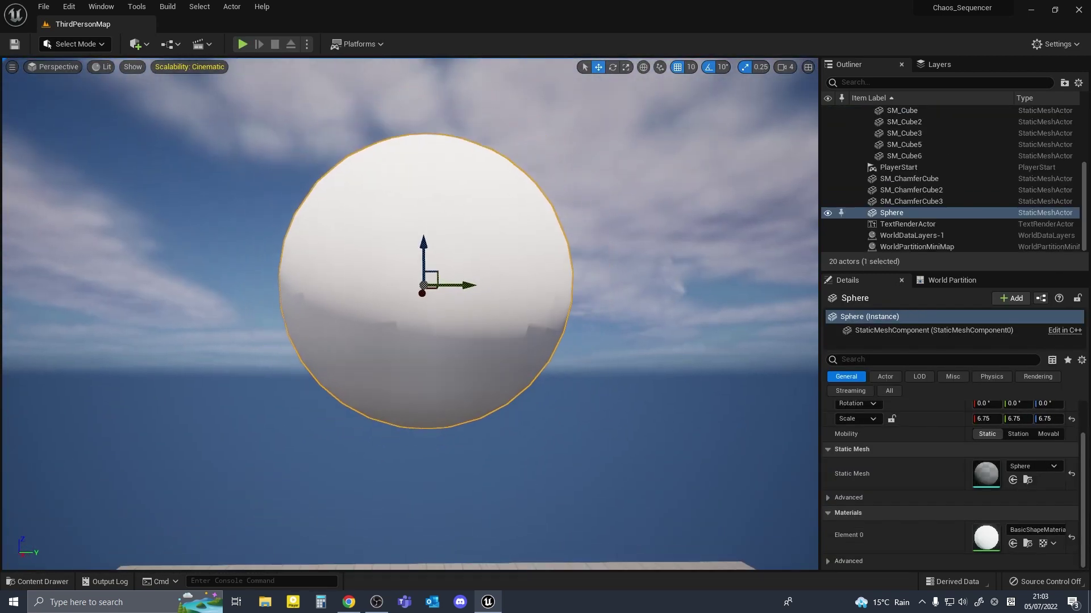
Step: Create a new folder named Tutorial inside the Content folder
key(ctrl+space)
right_click(424, 468)
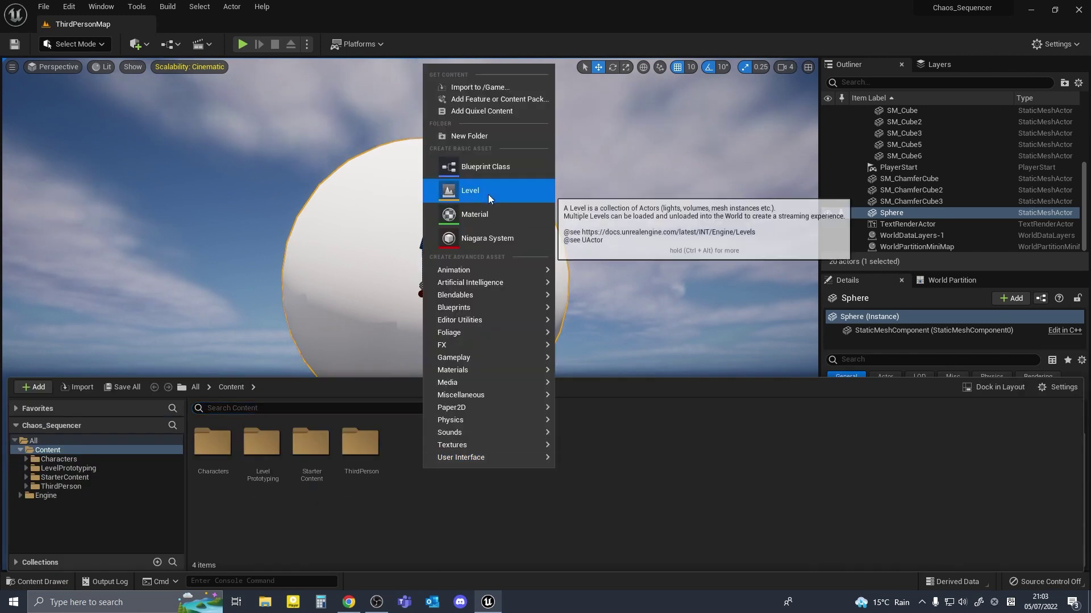
click(485, 137)
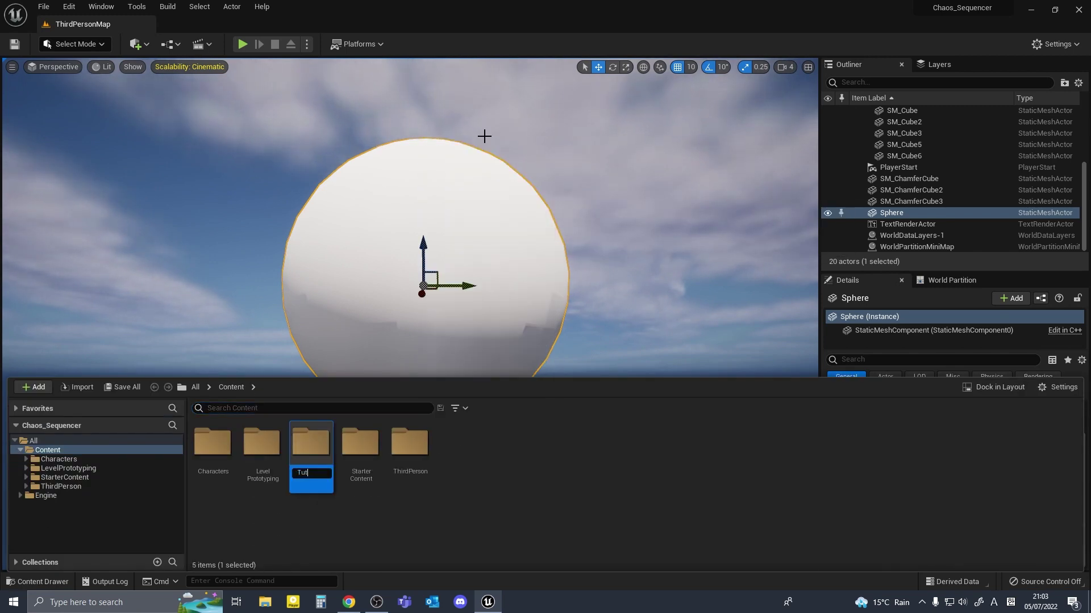
key(Return)
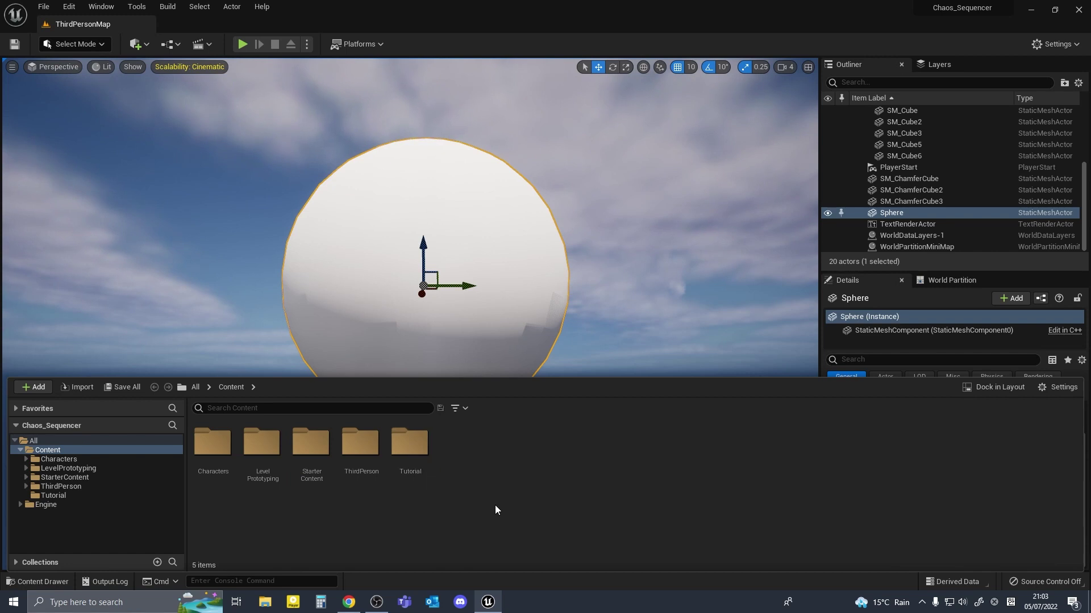
Step: Select the sphere again and switch the editor to Fracture mode
click(158, 133)
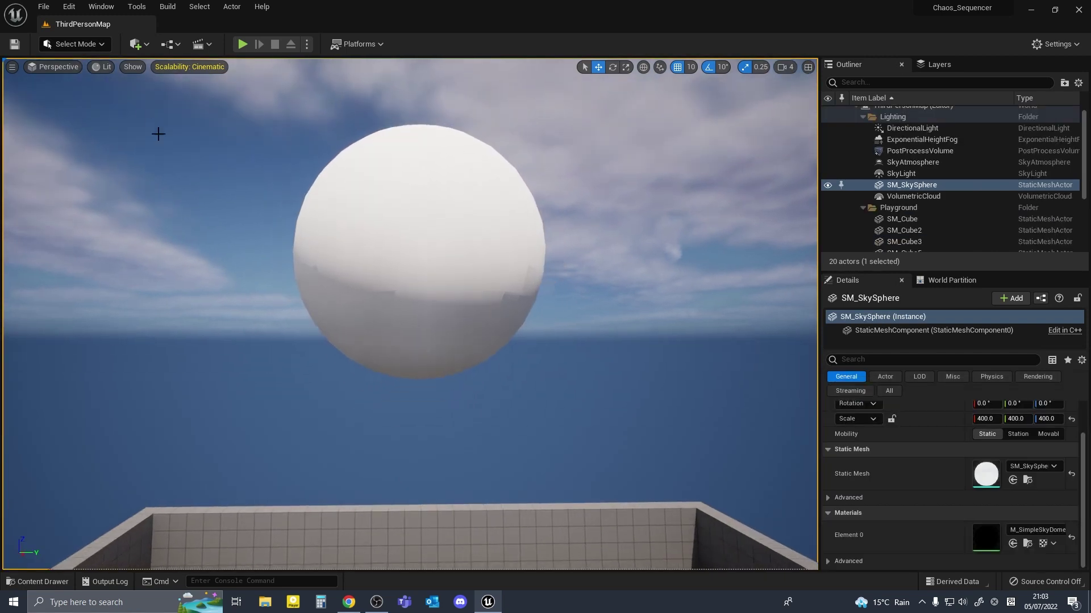
click(422, 191)
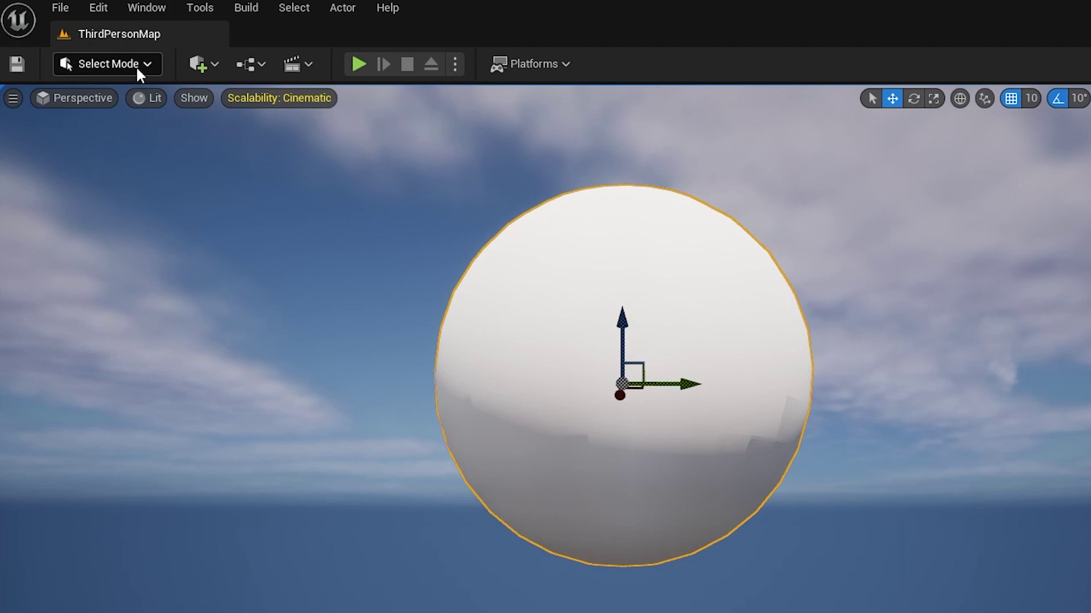
click(93, 48)
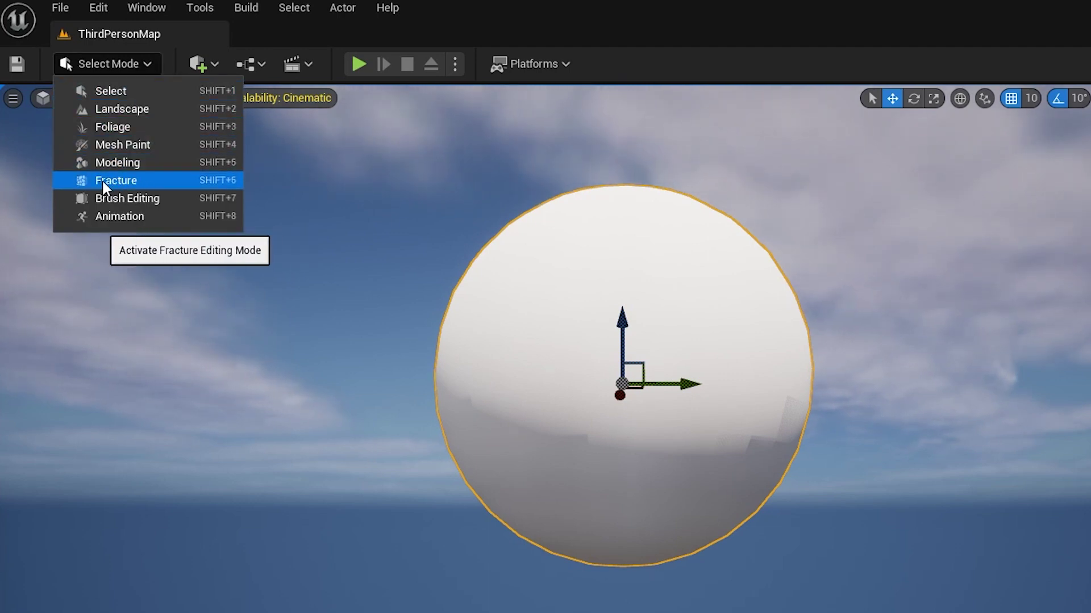
click(130, 186)
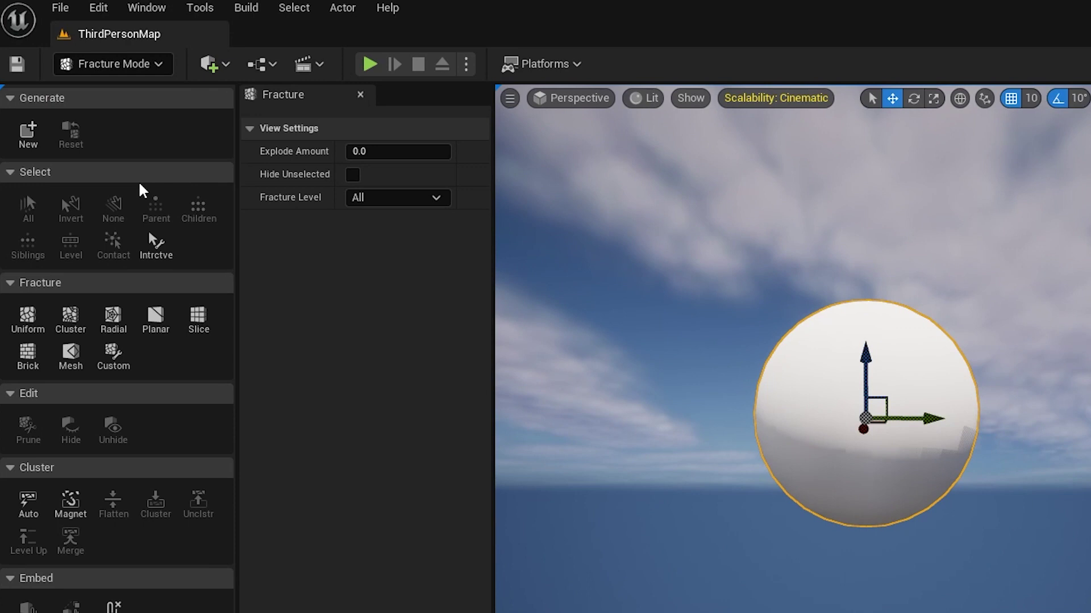
Step: Create a geometry collection from the selected sphere, named GC_Sphere, in the Tutorial folder
click(29, 136)
click(611, 242)
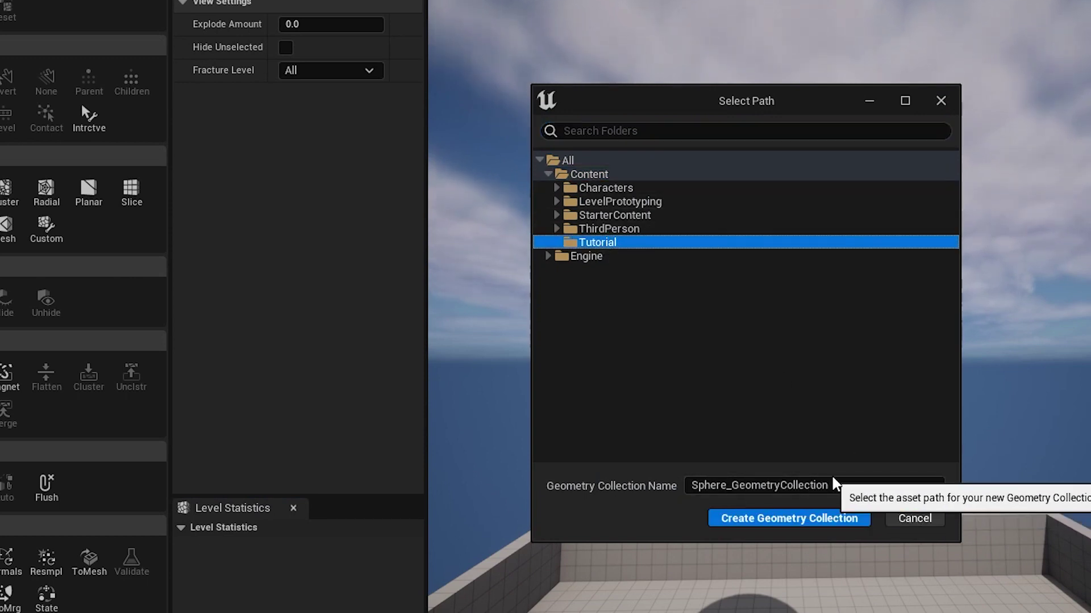
click(860, 484)
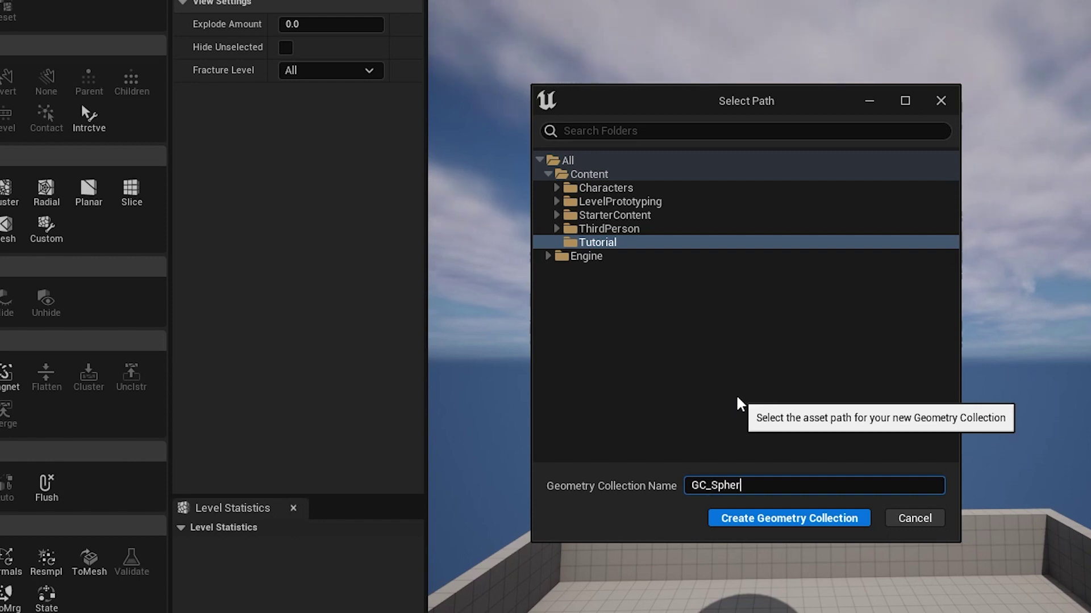
click(751, 519)
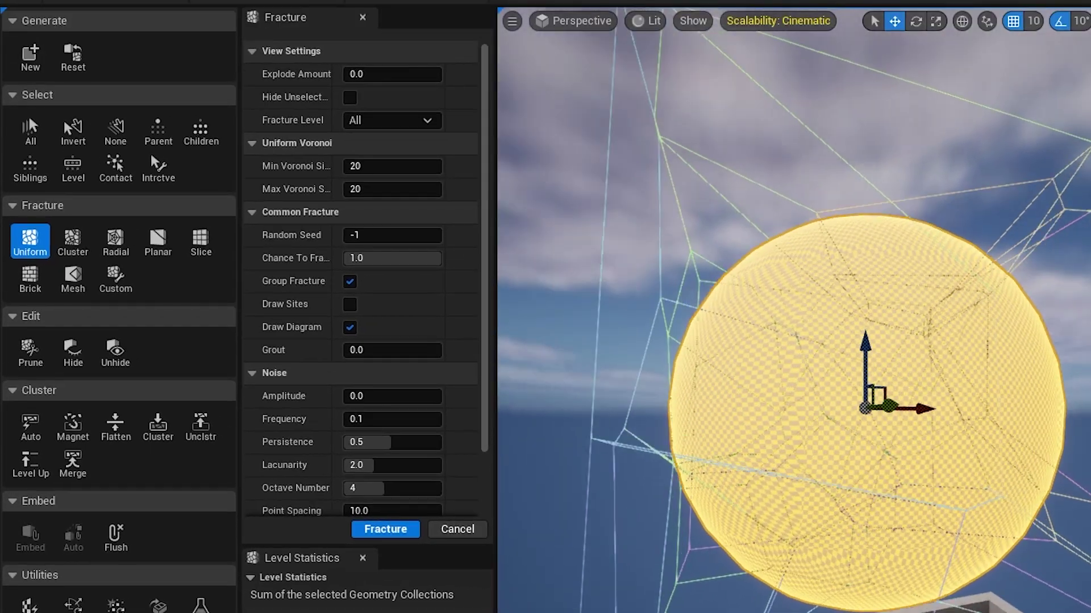
Step: Fracture the sphere with a Cluster Voronoi pattern, using 12 for both the minimum and maximum number of clusters
right_drag(729, 327, 650, 328)
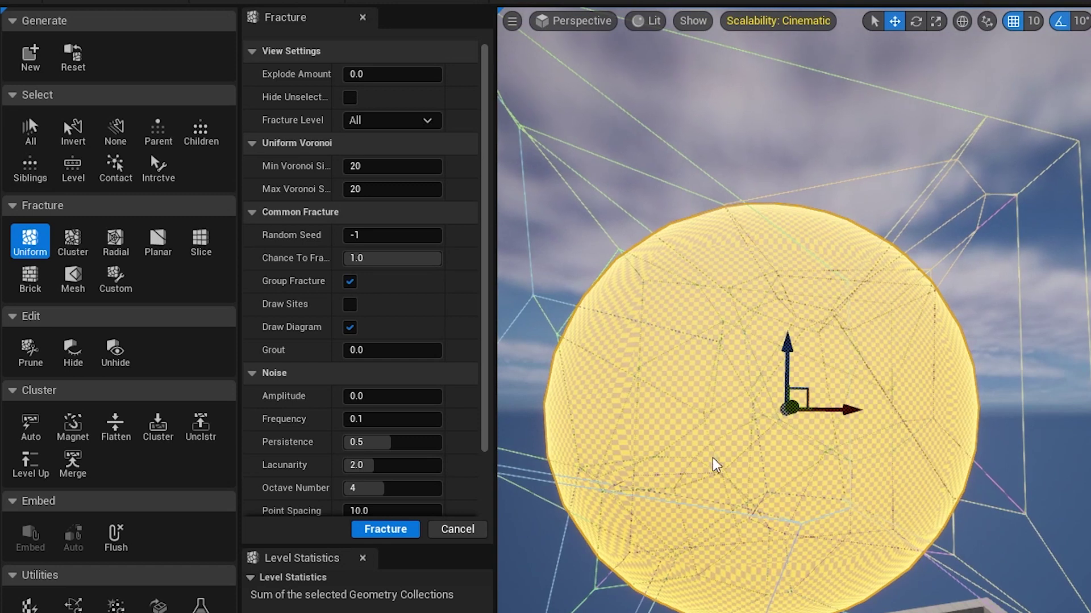
click(73, 241)
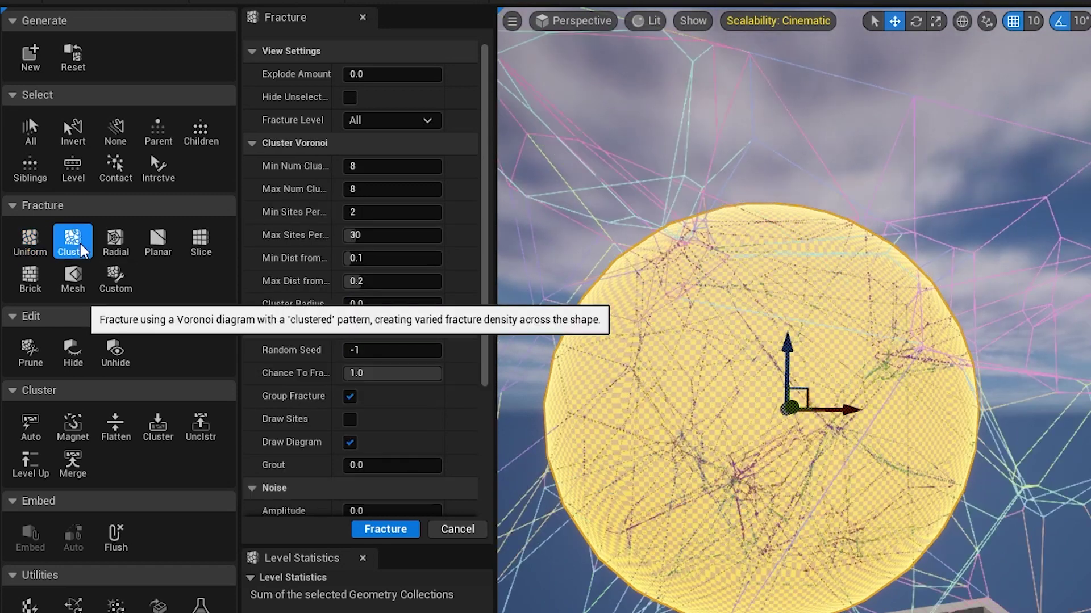
right_drag(783, 375, 783, 375)
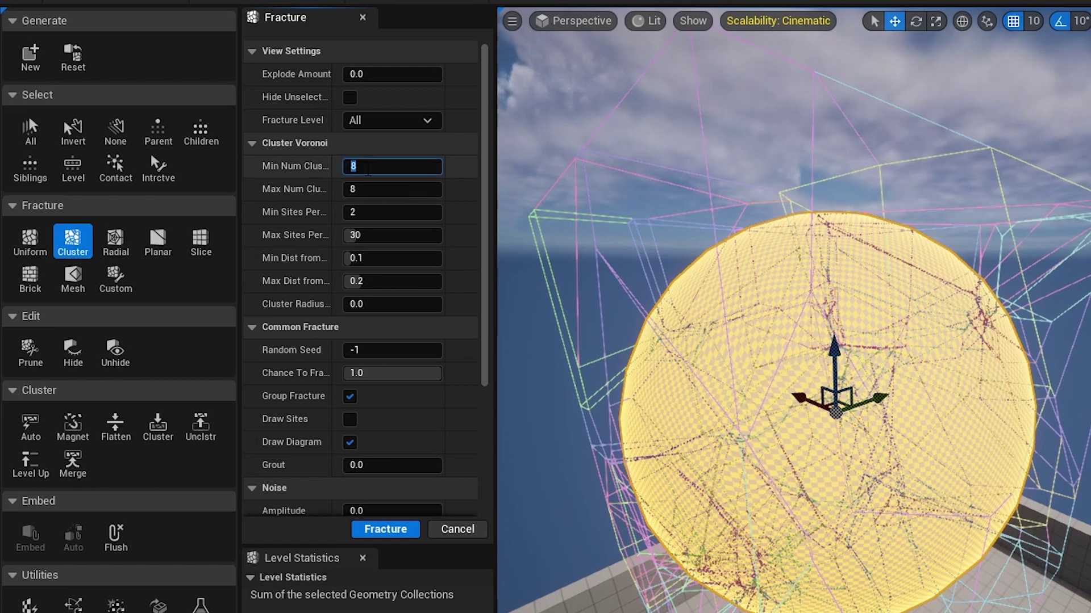
click(368, 170)
text(12)
click(361, 189)
text(1)
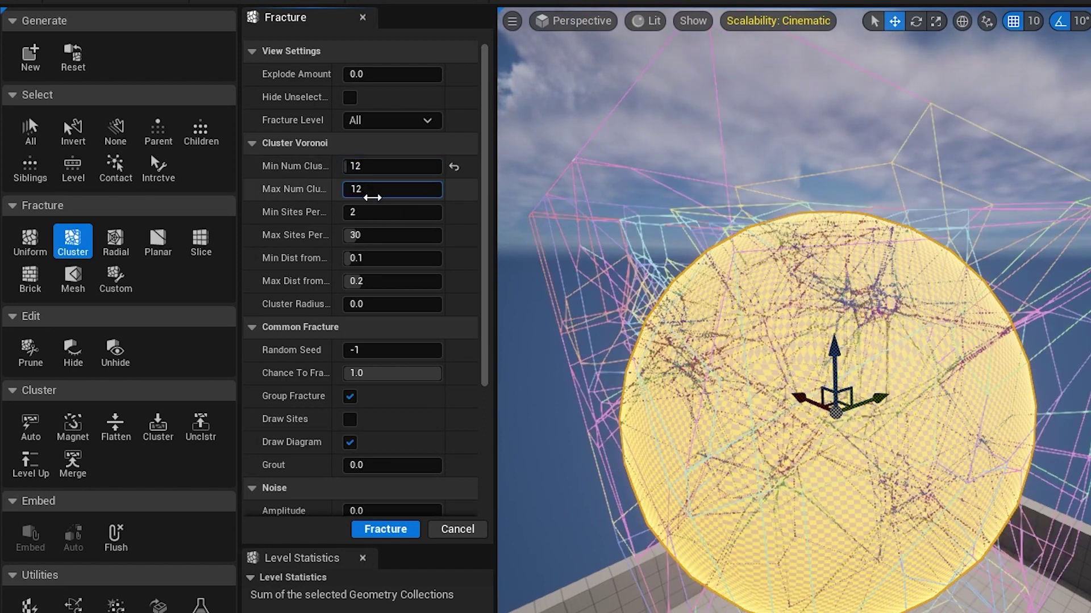
click(394, 589)
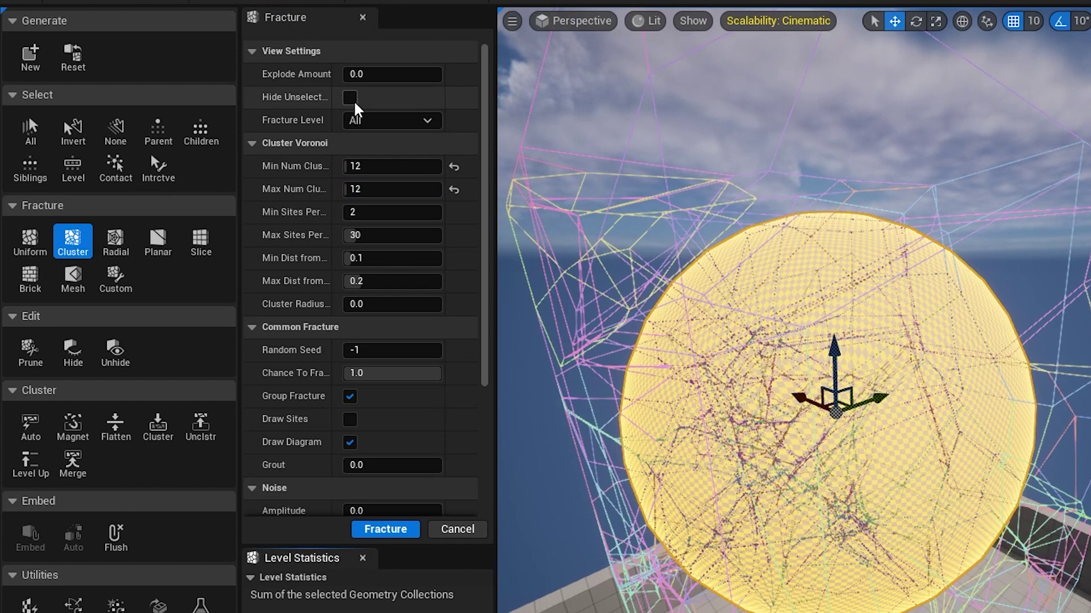
click(388, 531)
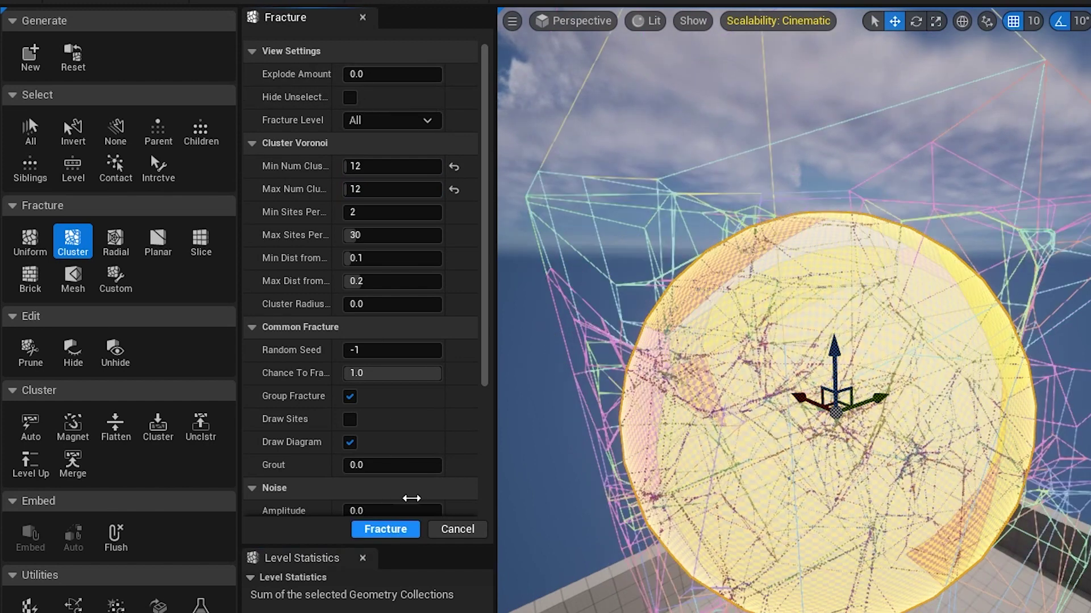
Step: Spread the fractured pieces with an explode amount of about 0.7, inspect them from several sides, and return the amount to 0
drag(364, 74, 433, 74)
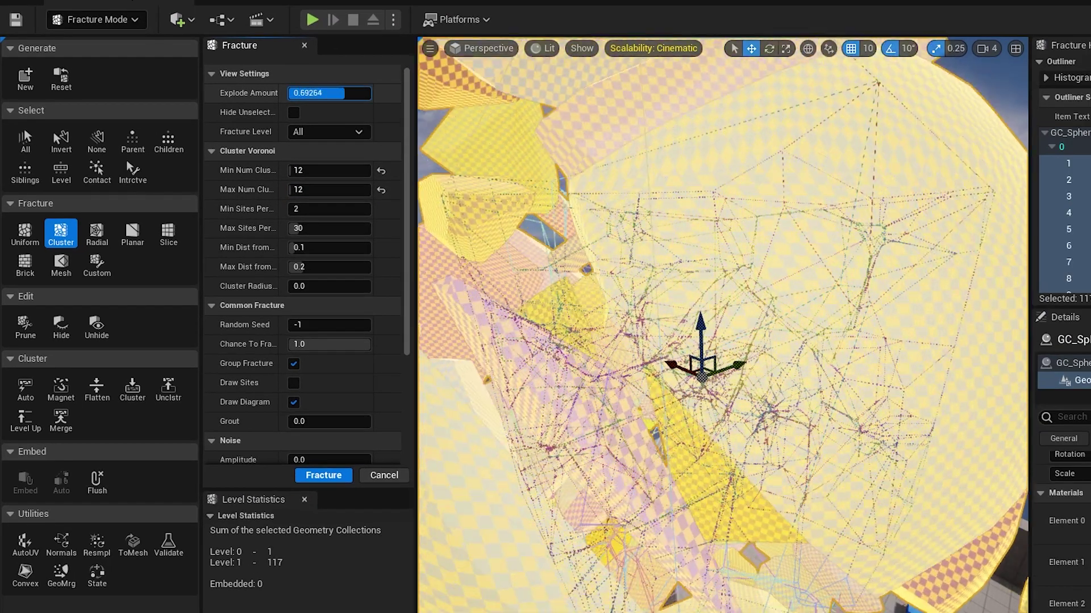
key(s)
right_drag(620, 324, 579, 290)
key(d)
key(s)
key(w)
key(s)
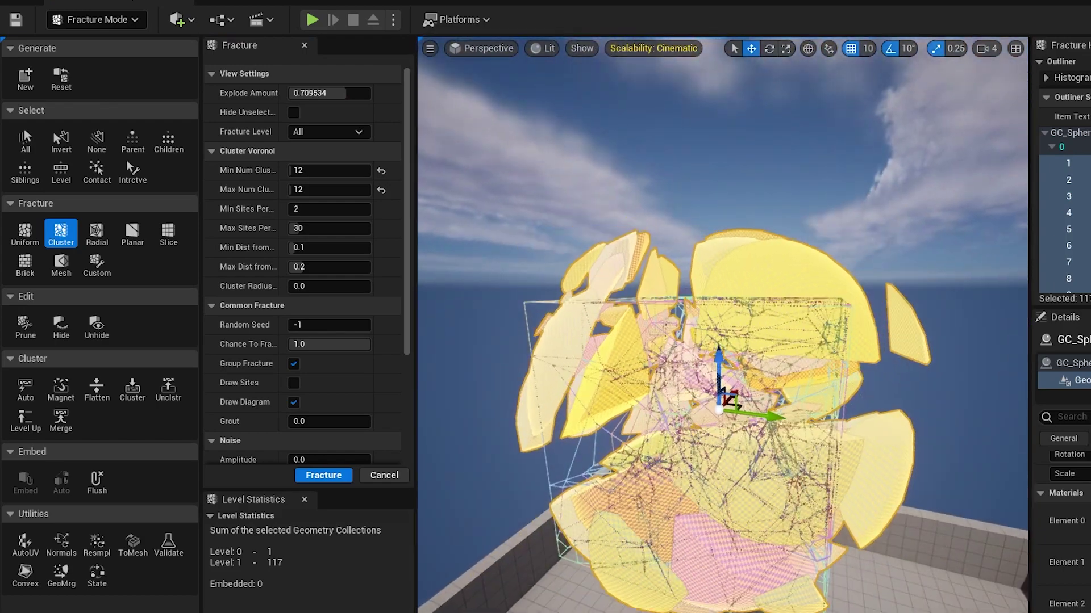
drag(329, 93, 293, 93)
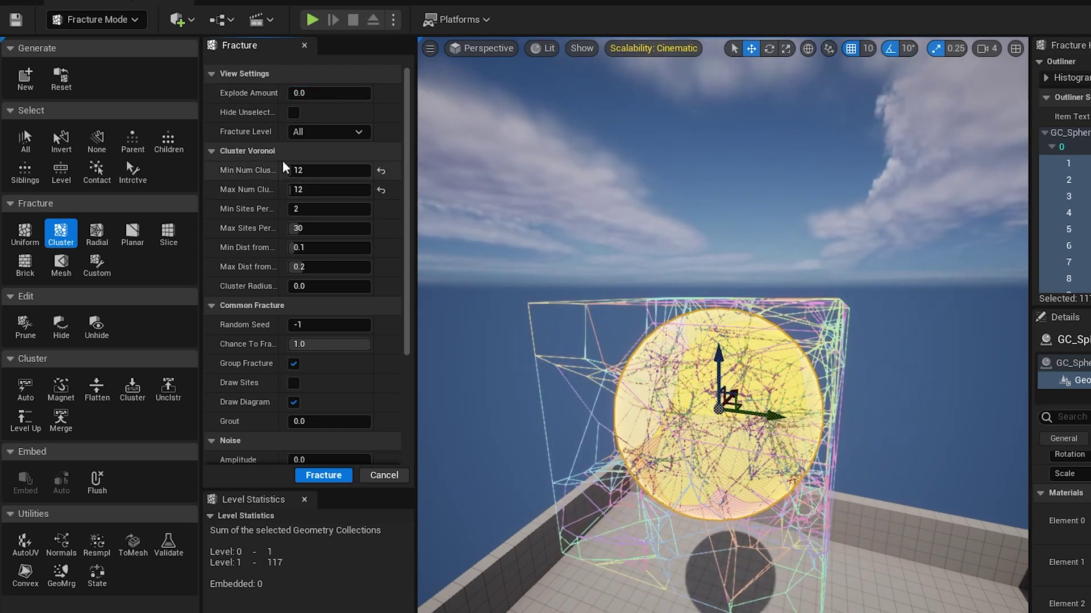
Step: Set the minimum and maximum number of clusters to 3
click(299, 169)
text(3)
key(Tab)
text(3)
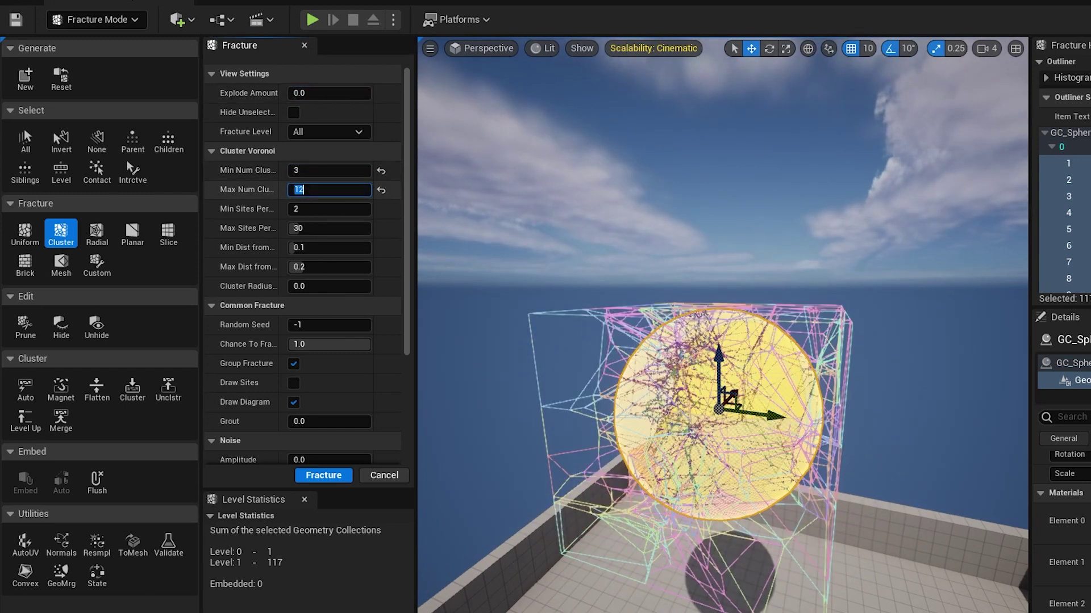
key(Return)
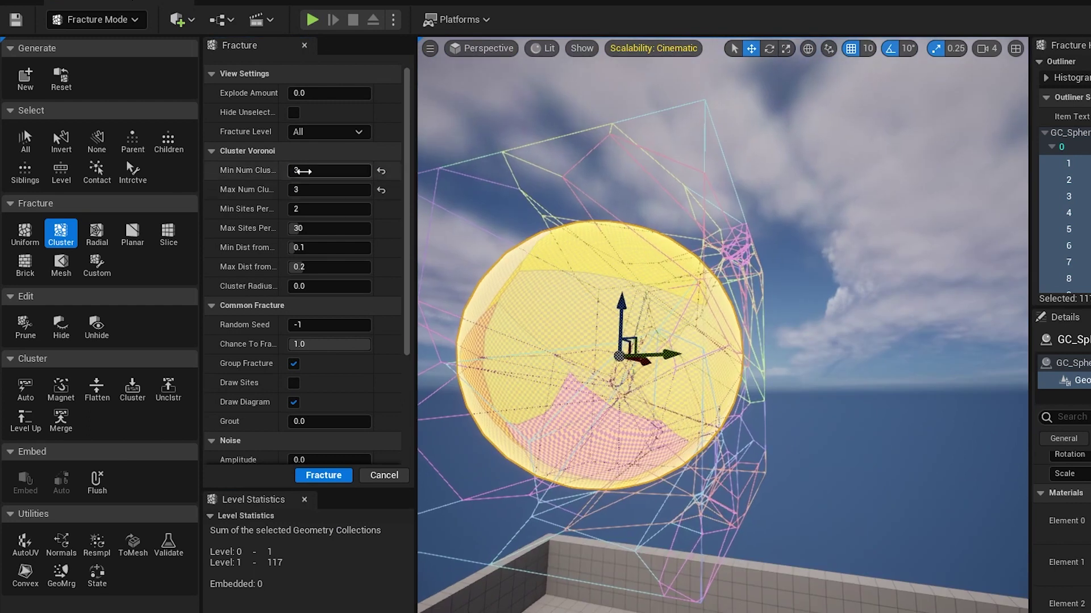
Step: Set the minimum and maximum number of clusters to 4 and fracture all the selected pieces again
click(298, 171)
text(4)
key(Tab)
text(4)
key(Return)
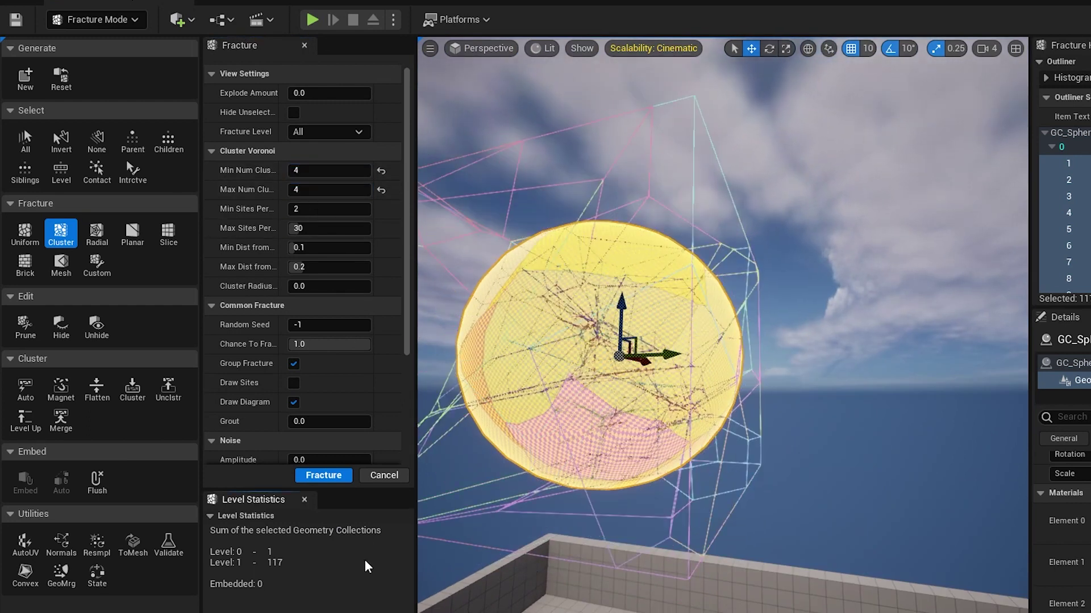
click(335, 482)
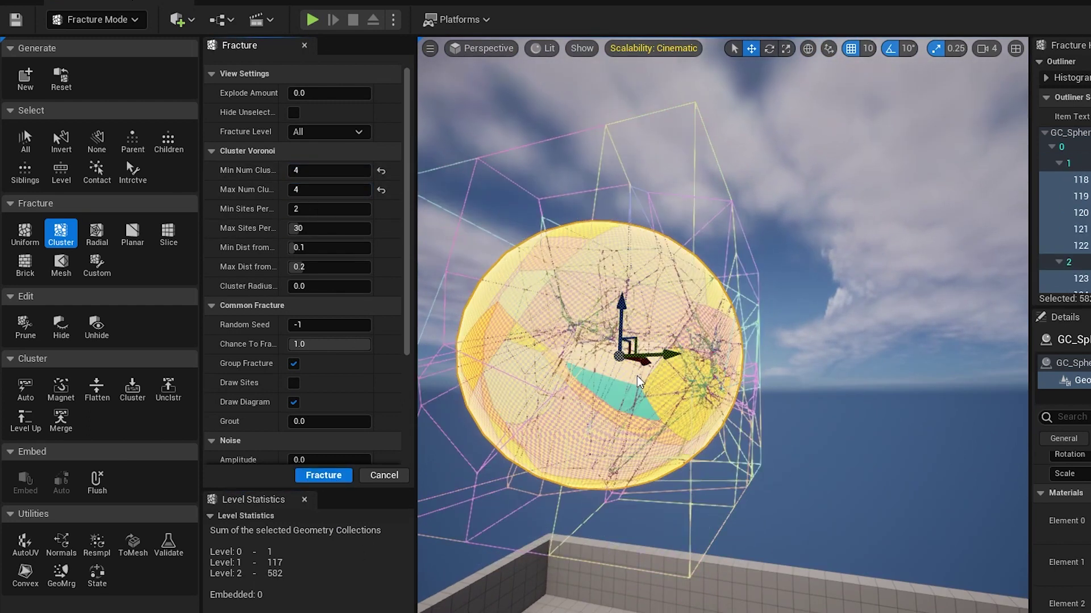
Step: Turn off Show Bone Colors for the GC_Sphere geometry collection
mouse_move(638, 377)
right_down()
mouse_move(723, 398)
mouse_move(725, 379)
mouse_move(582, 382)
mouse_move(652, 381)
right_up()
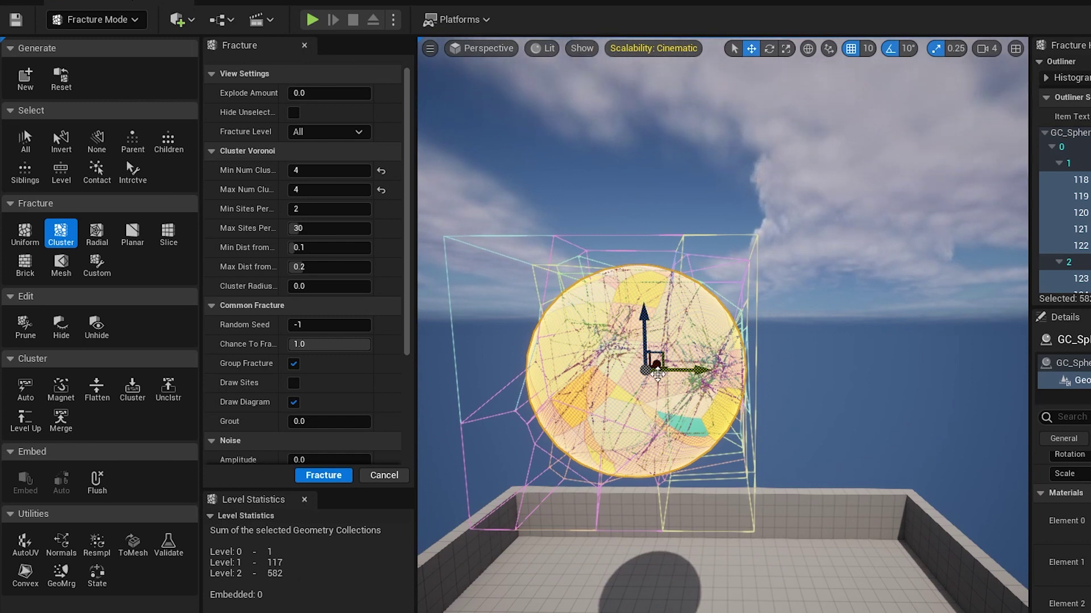
key(shift+w)
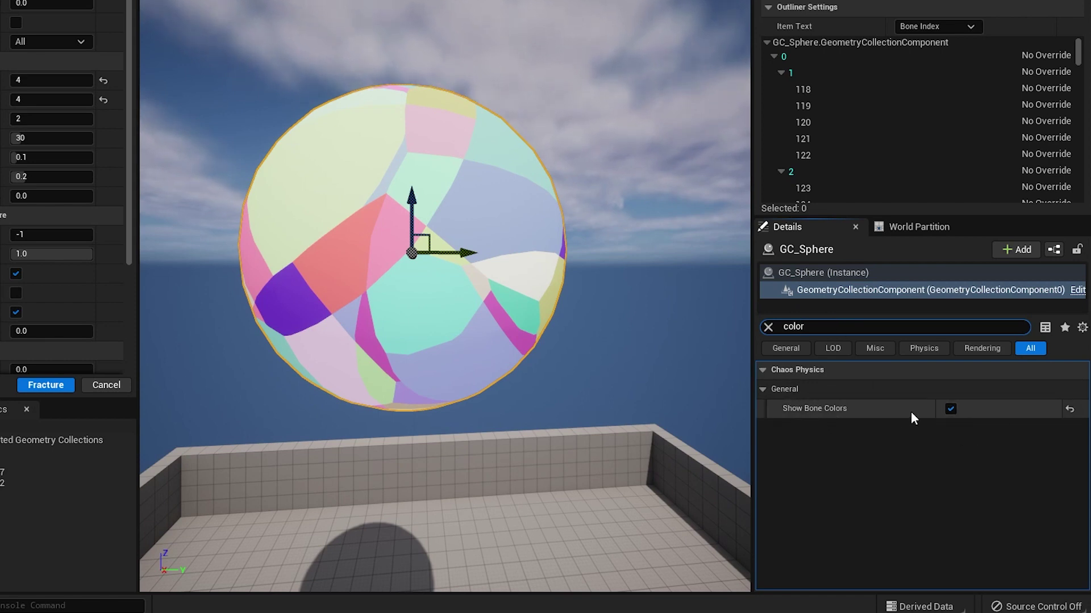
click(952, 409)
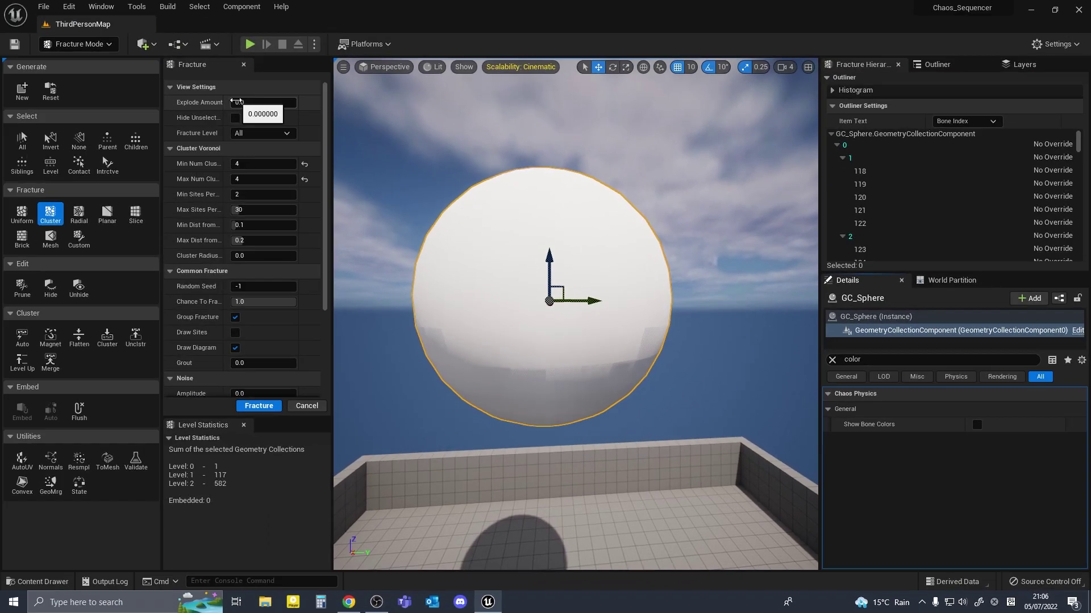
Step: Spread the uncoloured pieces with an explode amount of about 0.99, inspect both fracture levels, and return the amount to 0
drag(51, 3, 79, 3)
drag(257, 103, 294, 102)
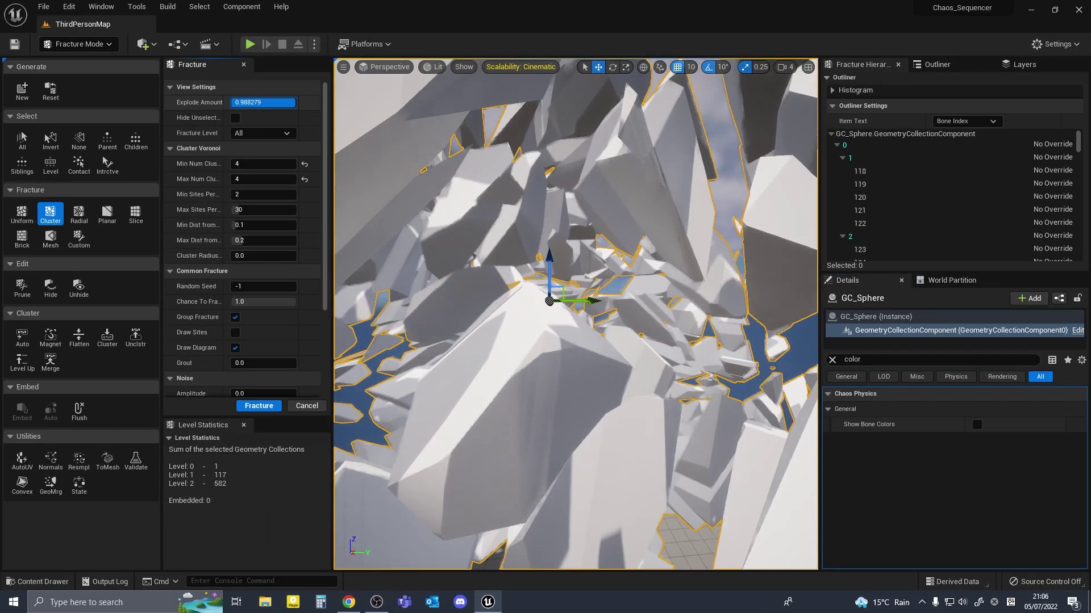
right_drag(429, 258, 517, 239)
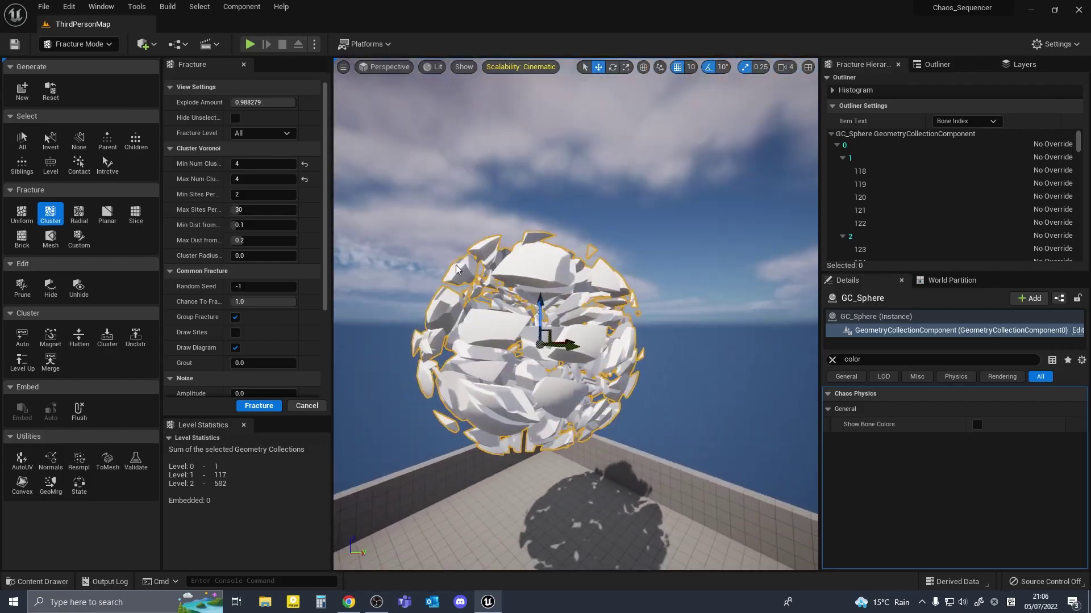
key(alt+2)
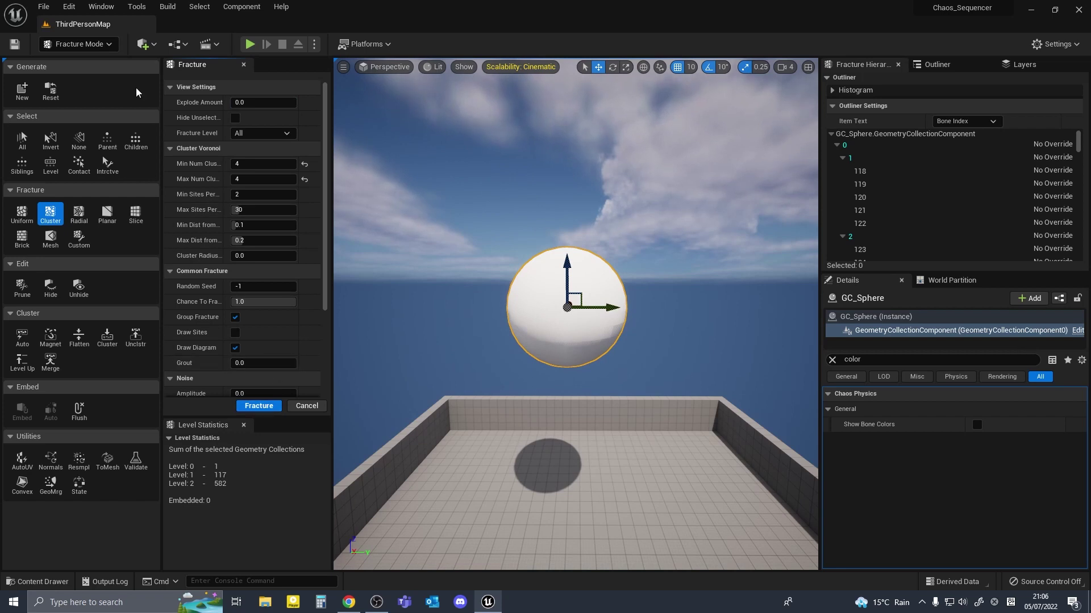
Step: Switch the editor back to Select mode and expand the Clustering and Damage Threshold settings of GC_Sphere
click(79, 44)
click(74, 62)
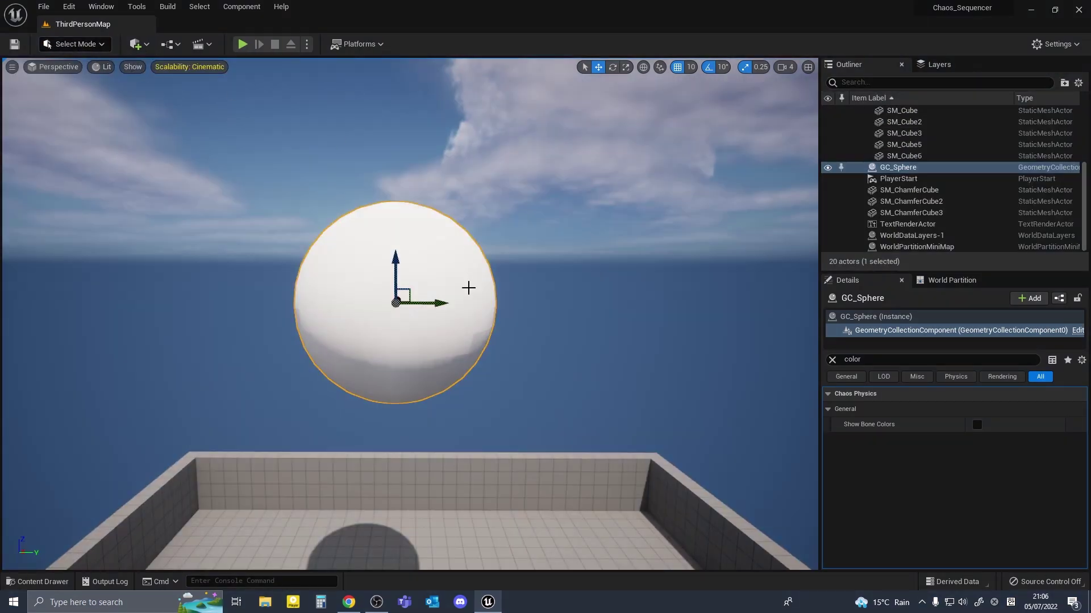
scroll(929, 412, down, 6)
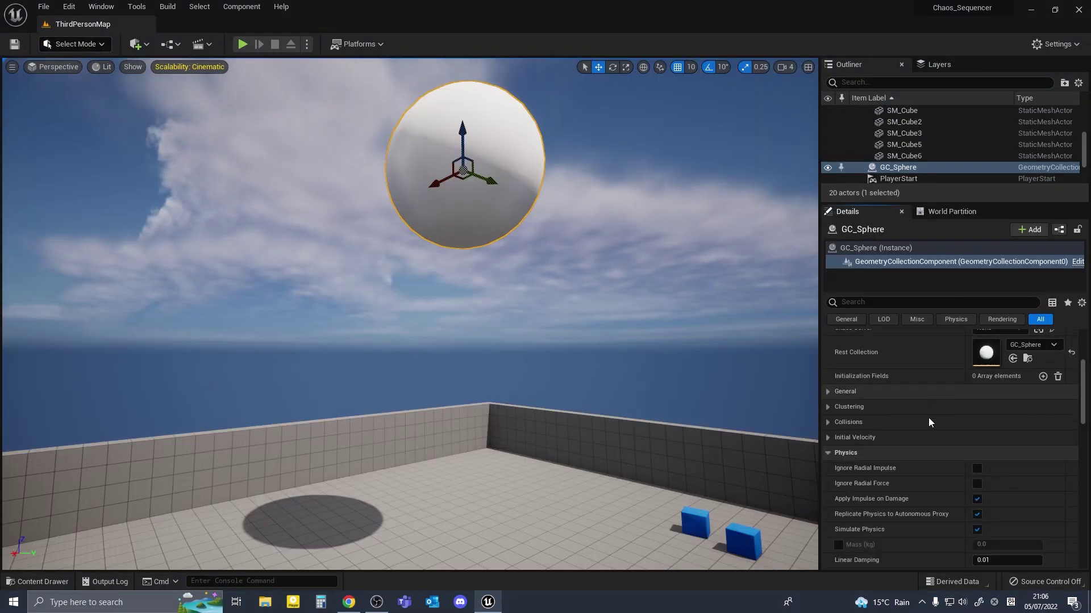
scroll(928, 418, down, 2)
click(829, 334)
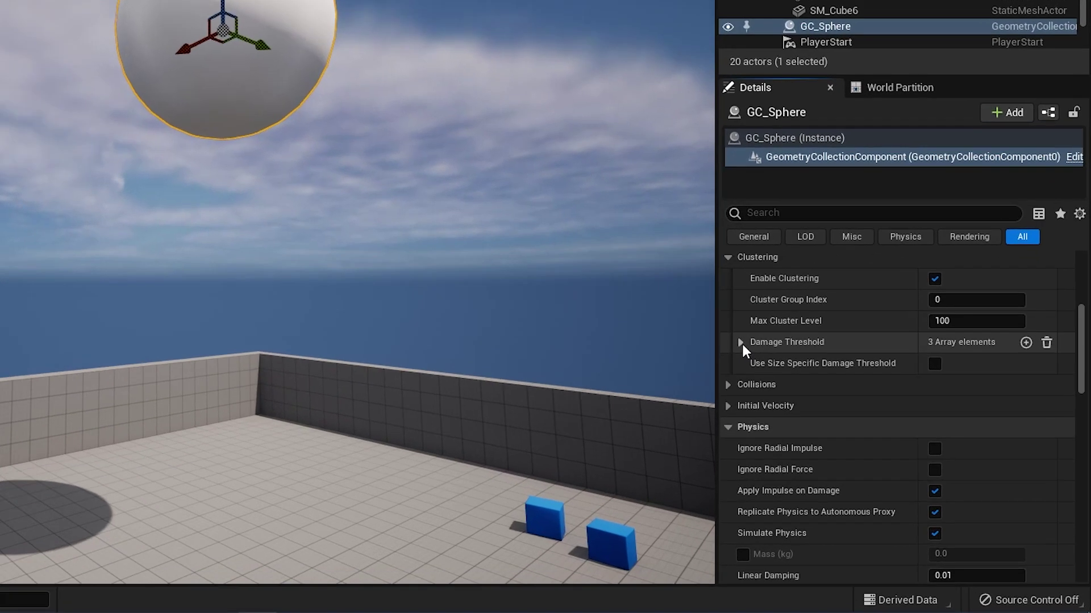
click(740, 342)
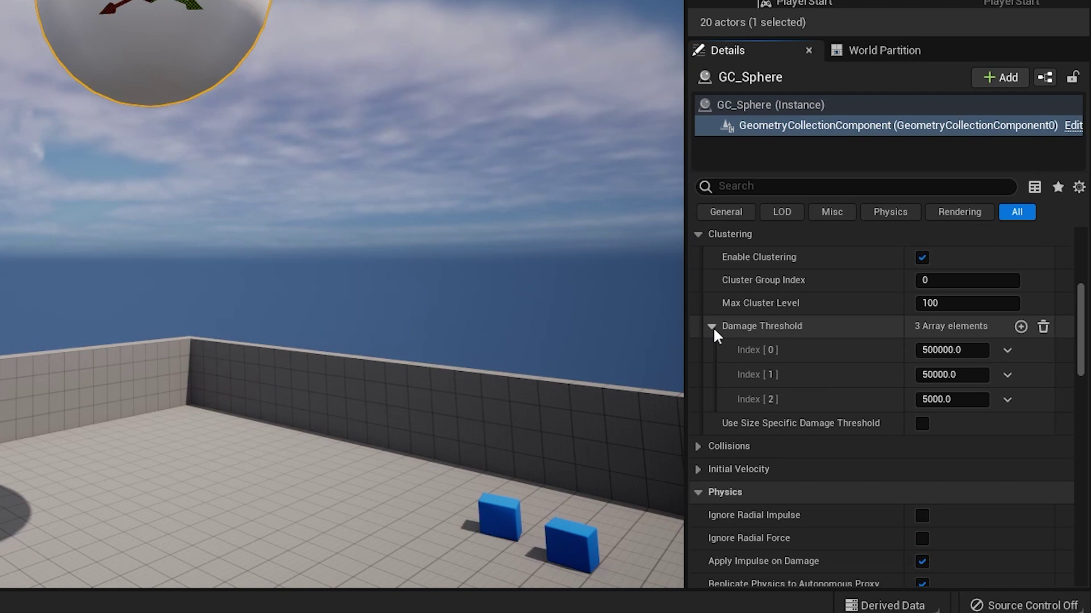
Step: Examine the Collisions, Initial Velocity and Physics settings of GC_Sphere
click(698, 446)
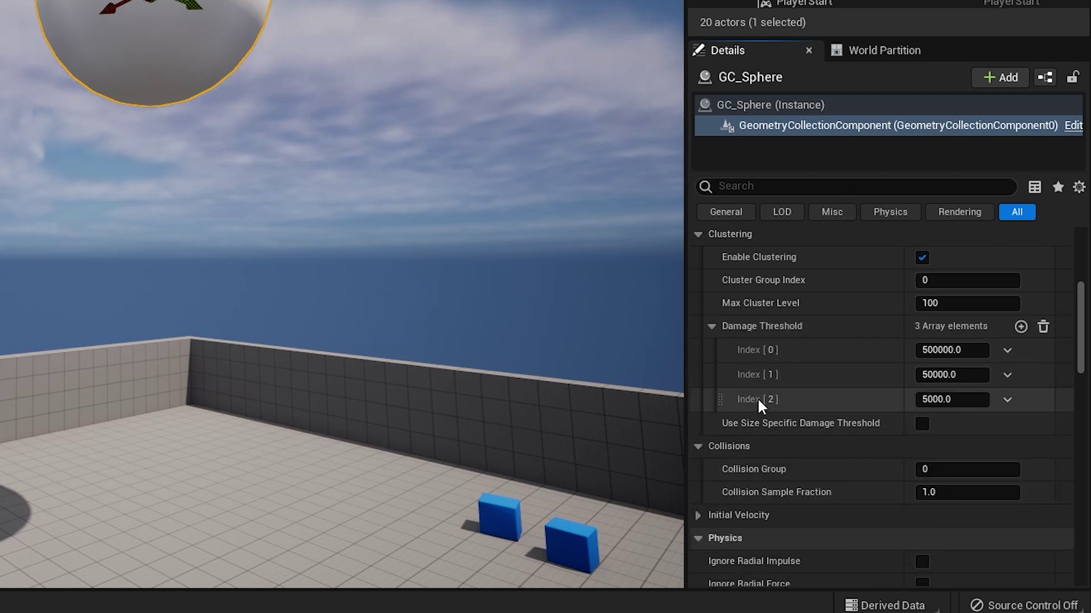
scroll(775, 392, down, 6)
click(697, 352)
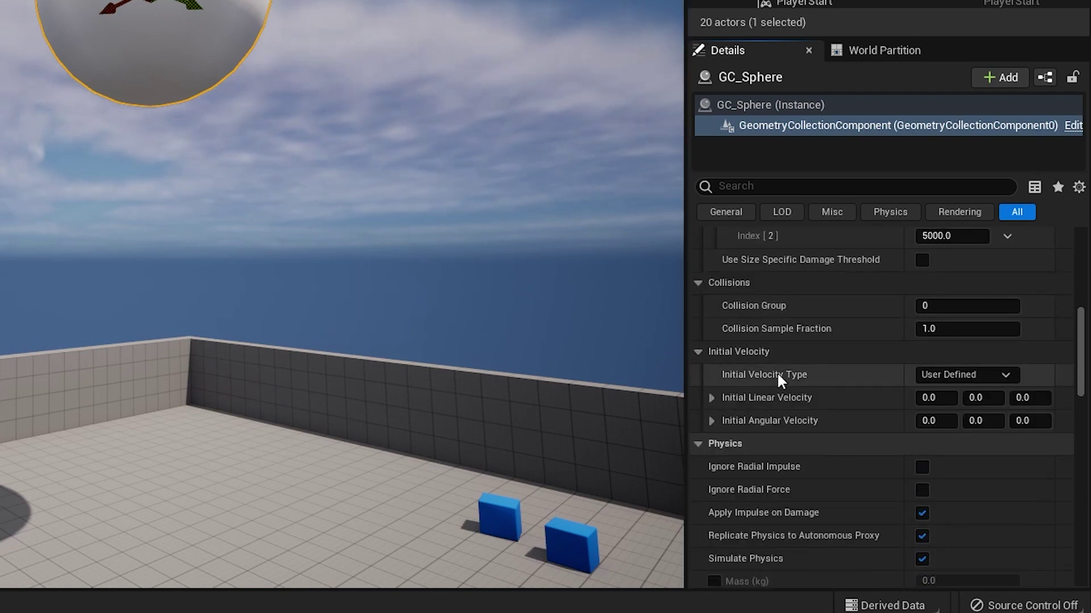
scroll(776, 372, down, 4)
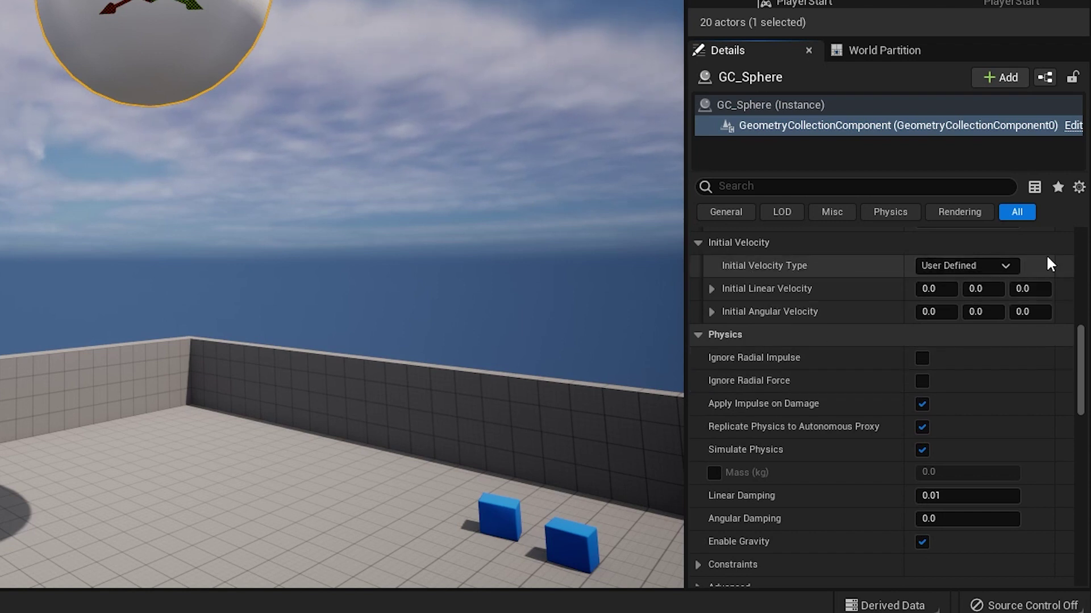
click(713, 312)
click(713, 312)
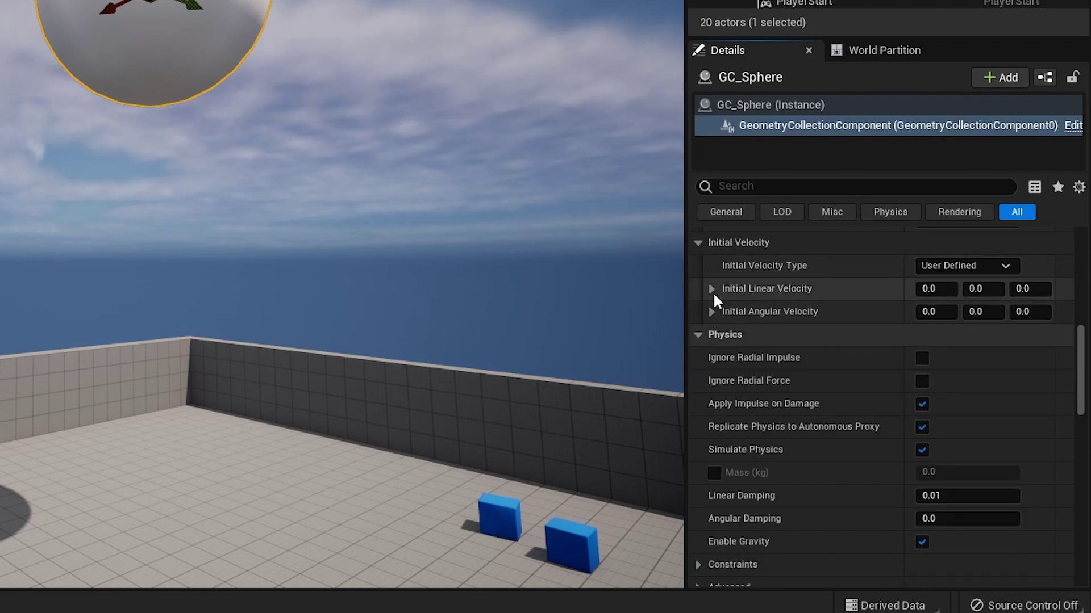
click(713, 290)
click(713, 289)
scroll(698, 312, up, 8)
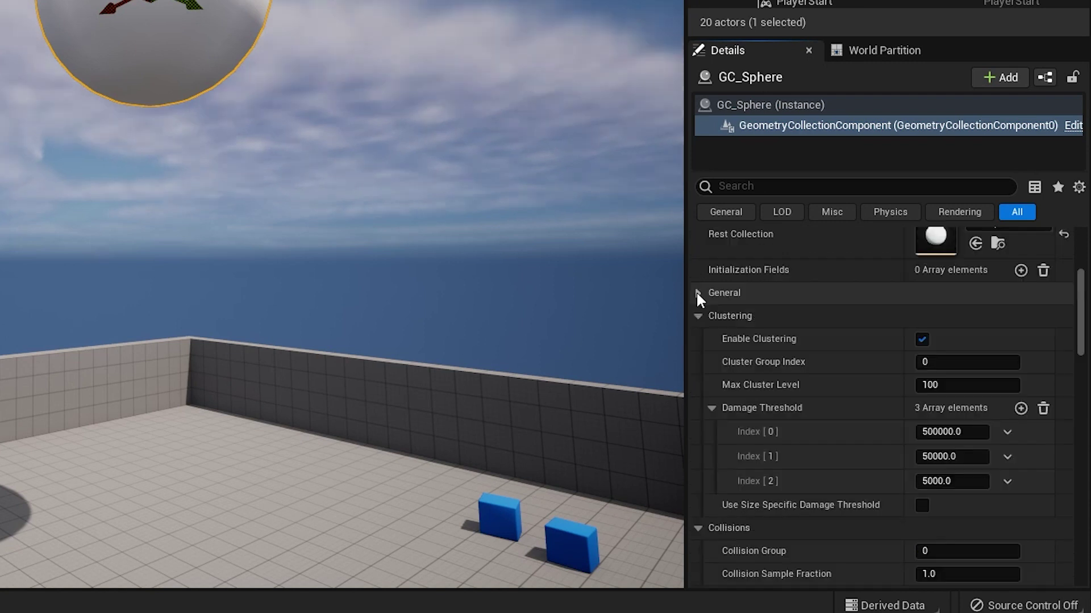
Step: Examine the General settings of GC_Sphere, including the Object Type options, and its collision, lighting and rendering properties
click(697, 293)
click(956, 316)
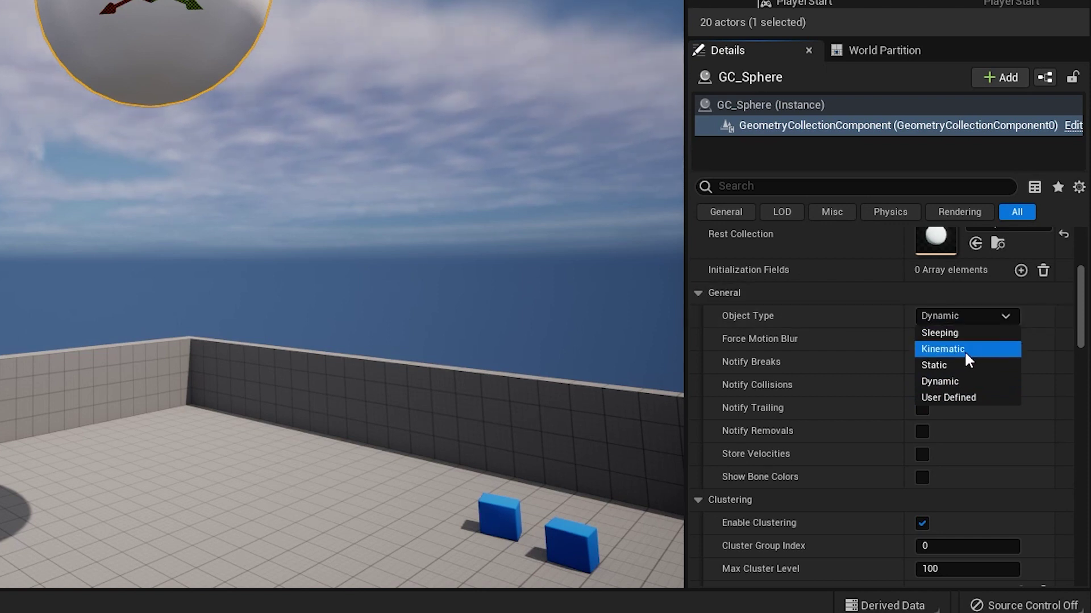
click(888, 291)
click(878, 290)
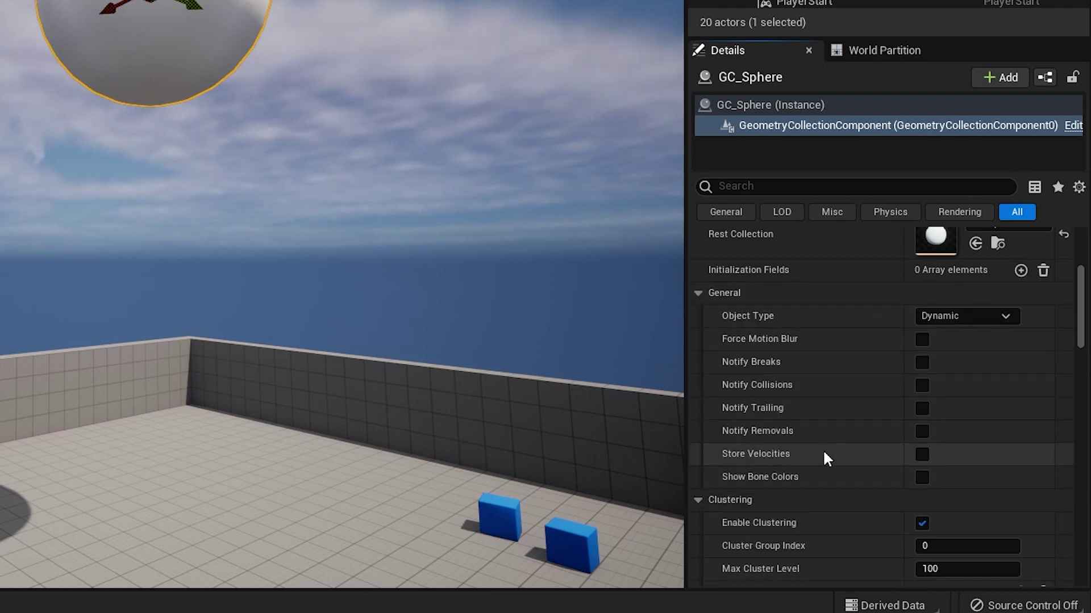
scroll(823, 455, down, 10)
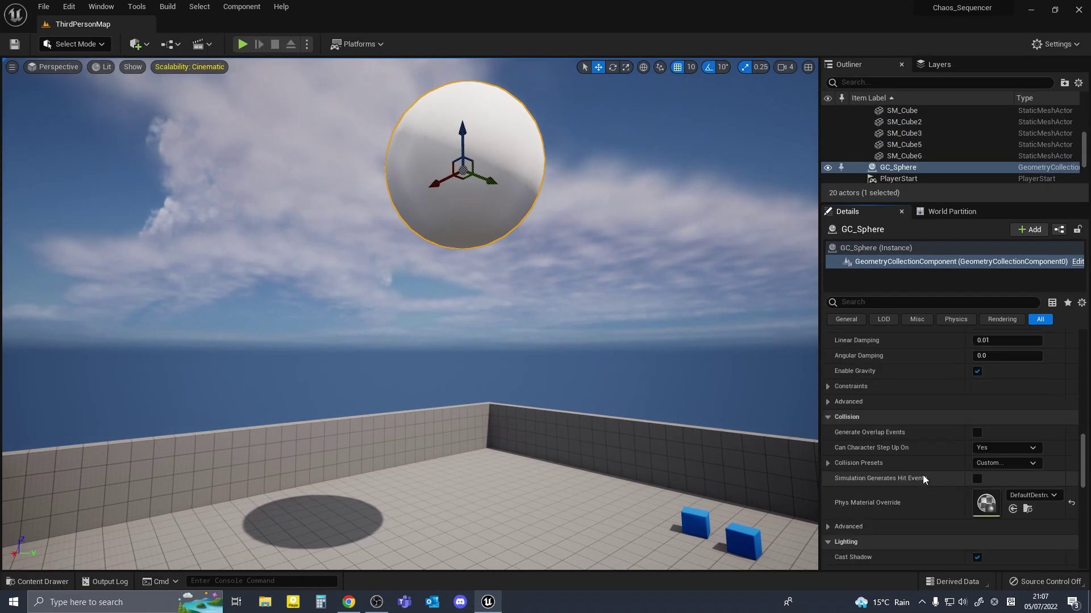
scroll(922, 475, down, 4)
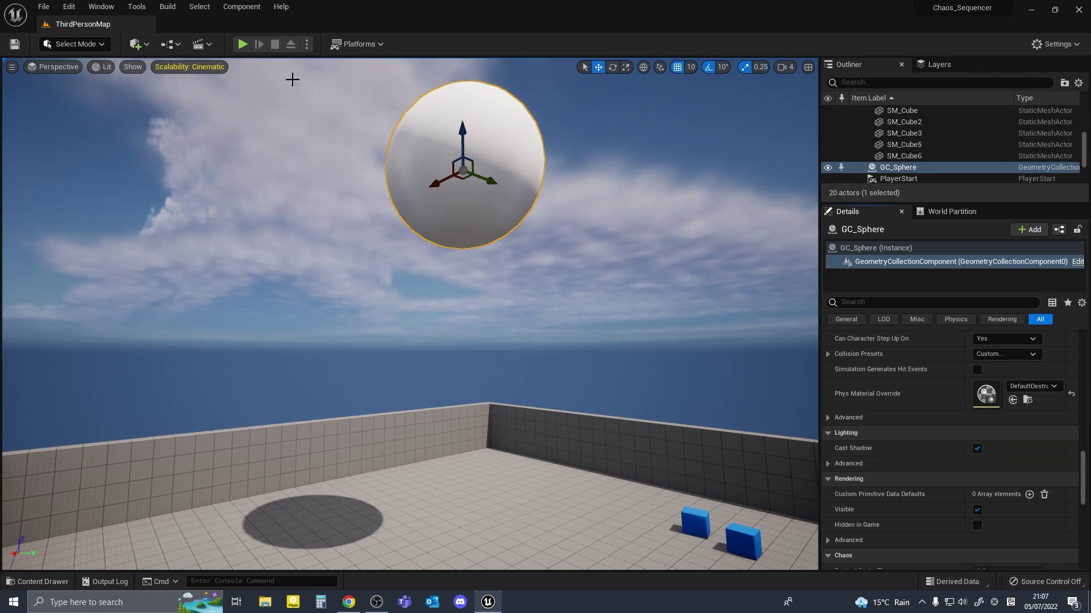
Step: Play the level and walk the character around the falling GC_Sphere to examine how it breaks apart
click(242, 44)
key(w)
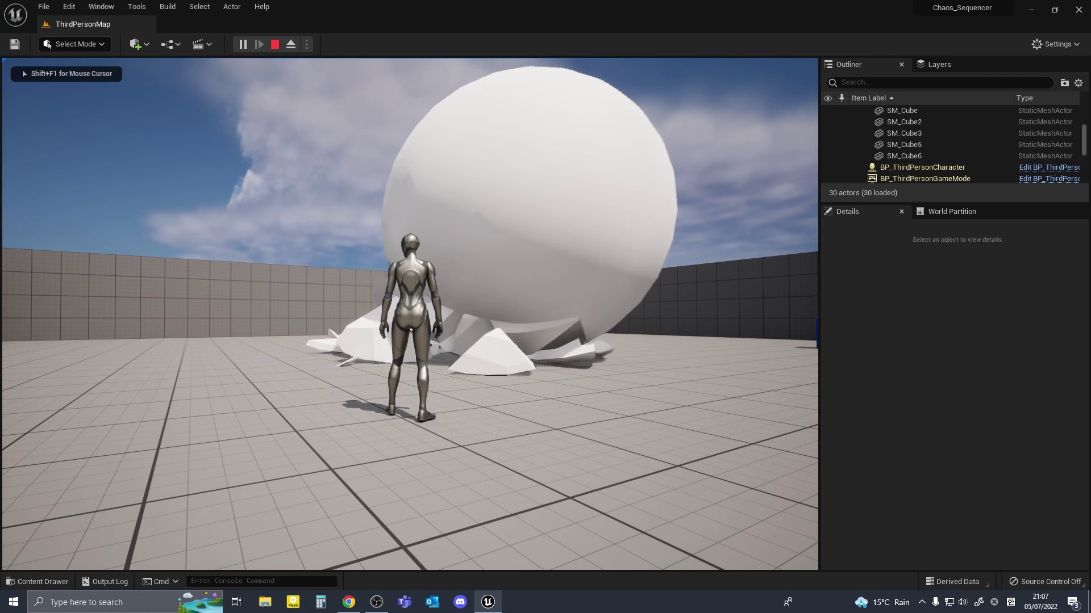
key(a)
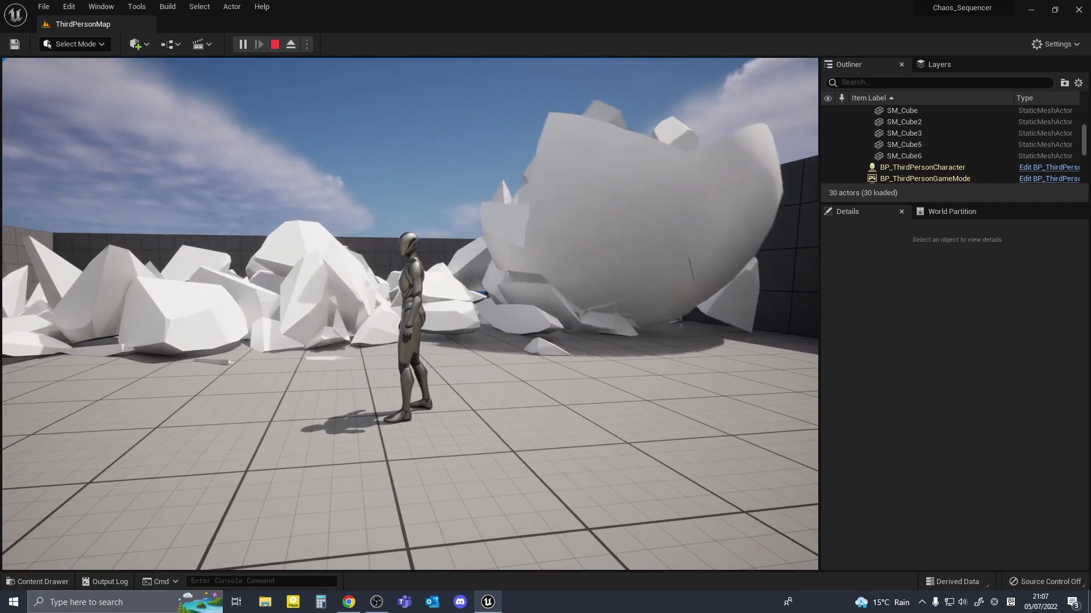
key(a)
key(s)
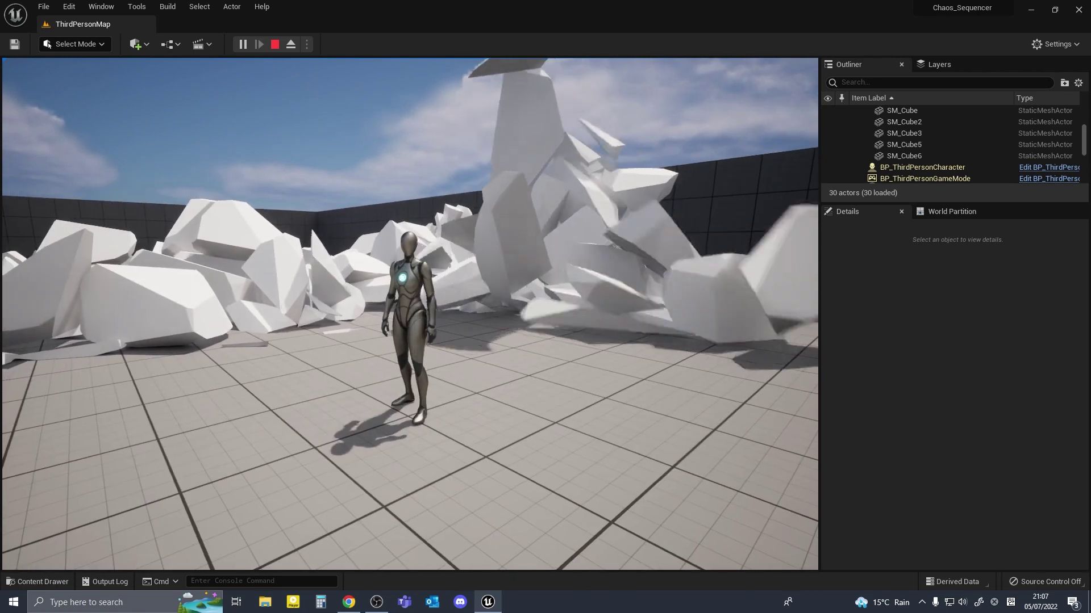
key(a)
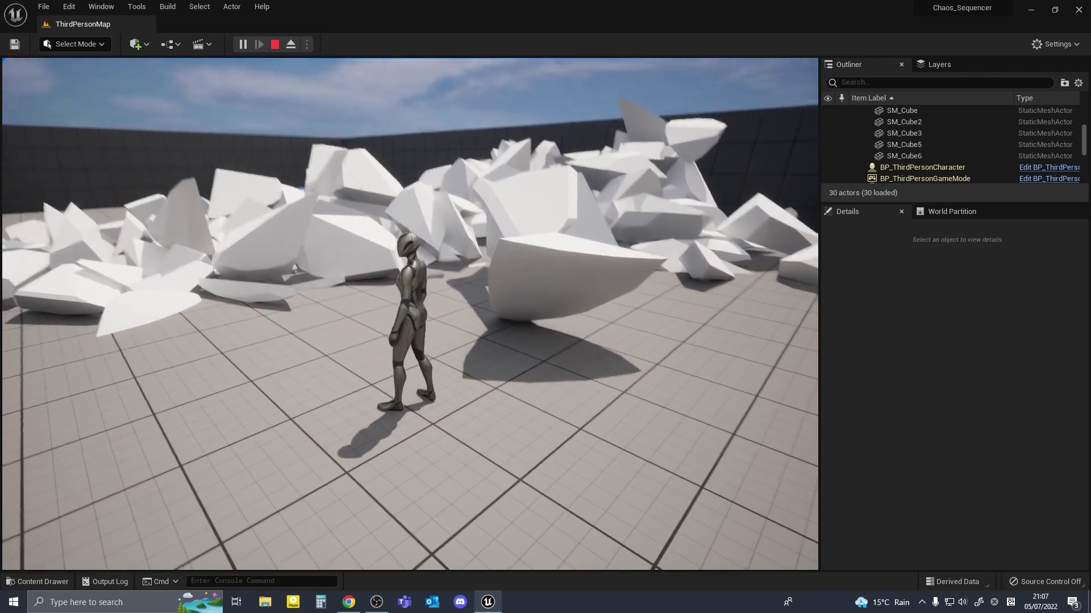
key(a)
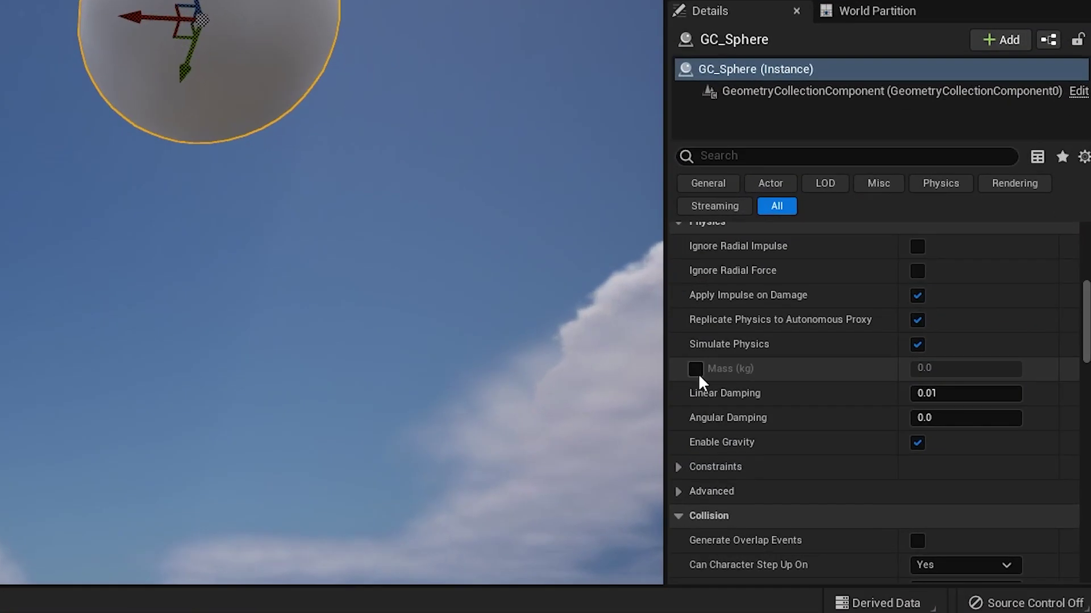
Step: Enable the mass override in the physics settings of GC_Sphere and set the mass to 1000 kg
click(766, 402)
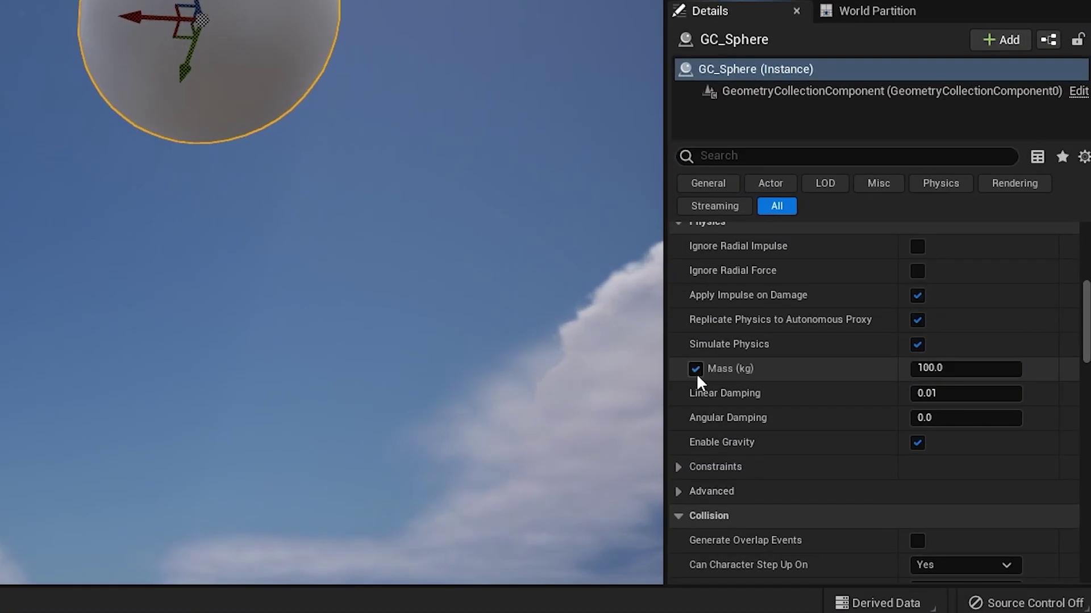
mouse_move(232, 240)
right_down()
mouse_move(239, 397)
mouse_move(262, 397)
mouse_move(231, 241)
right_up()
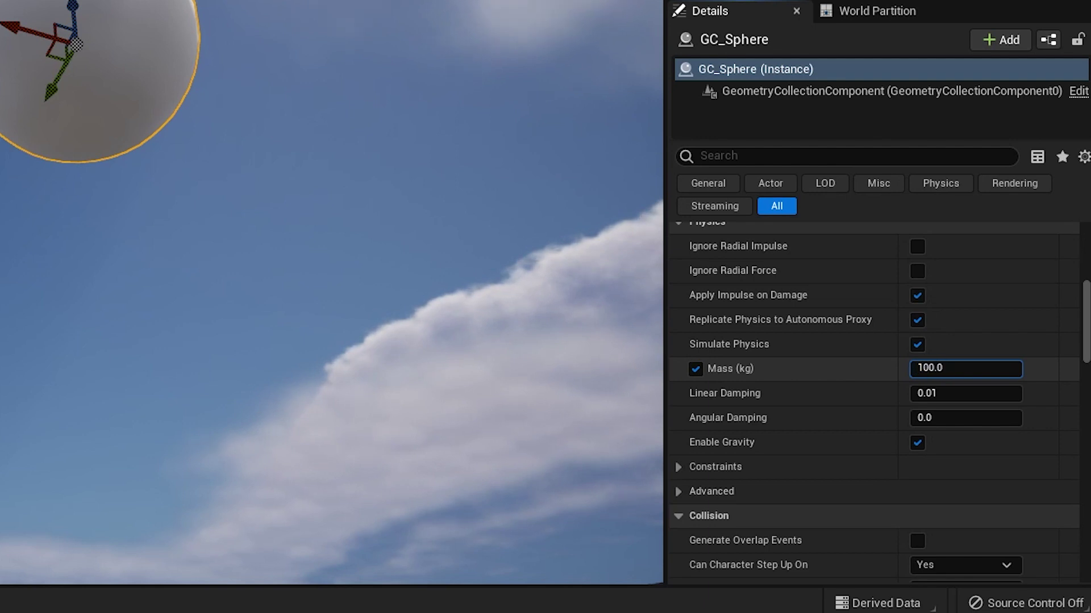
key(Return)
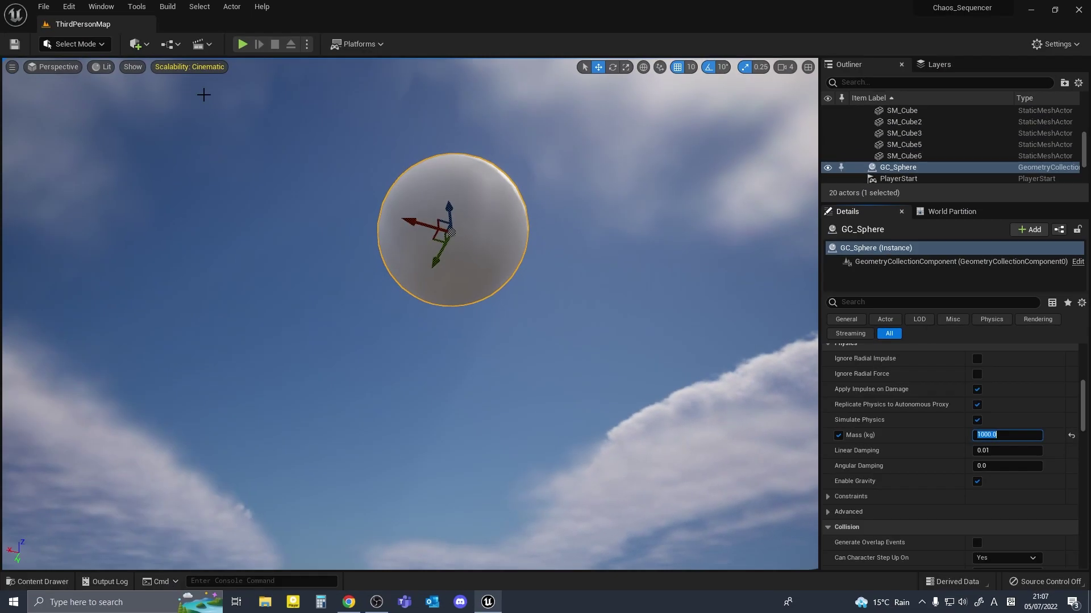
Step: Play-test the destruction with the 1000 kg sphere, running around the debris, and end the simulation
click(240, 44)
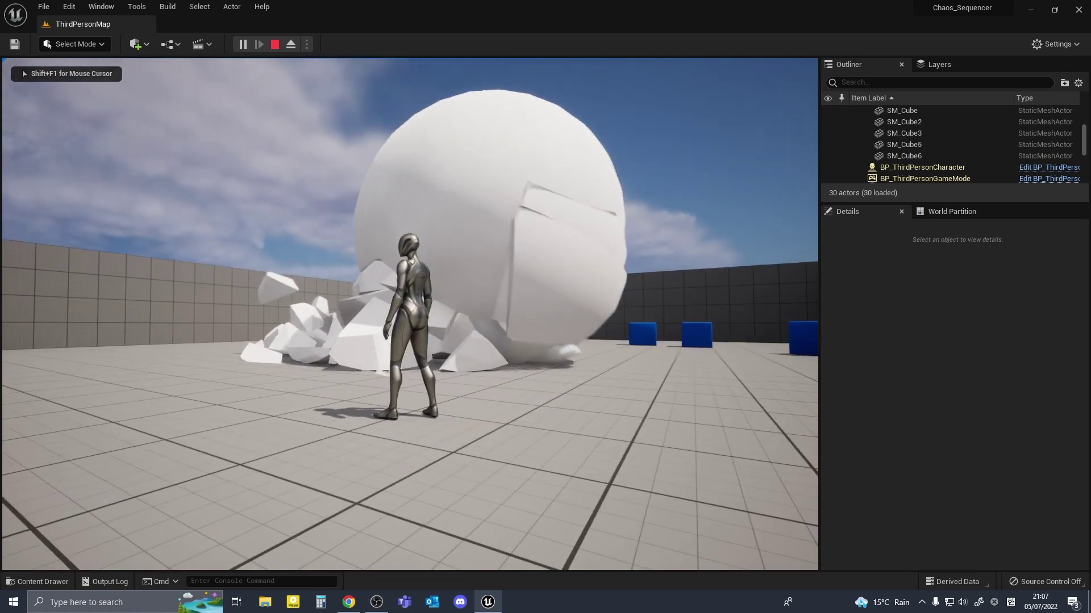
key(a)
key(w)
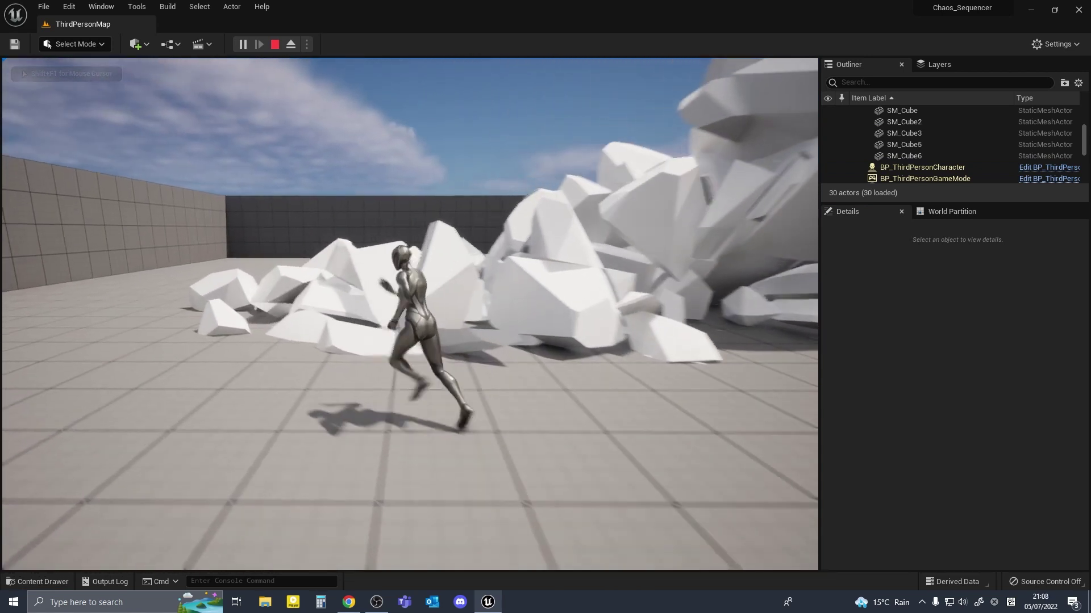
key(s)
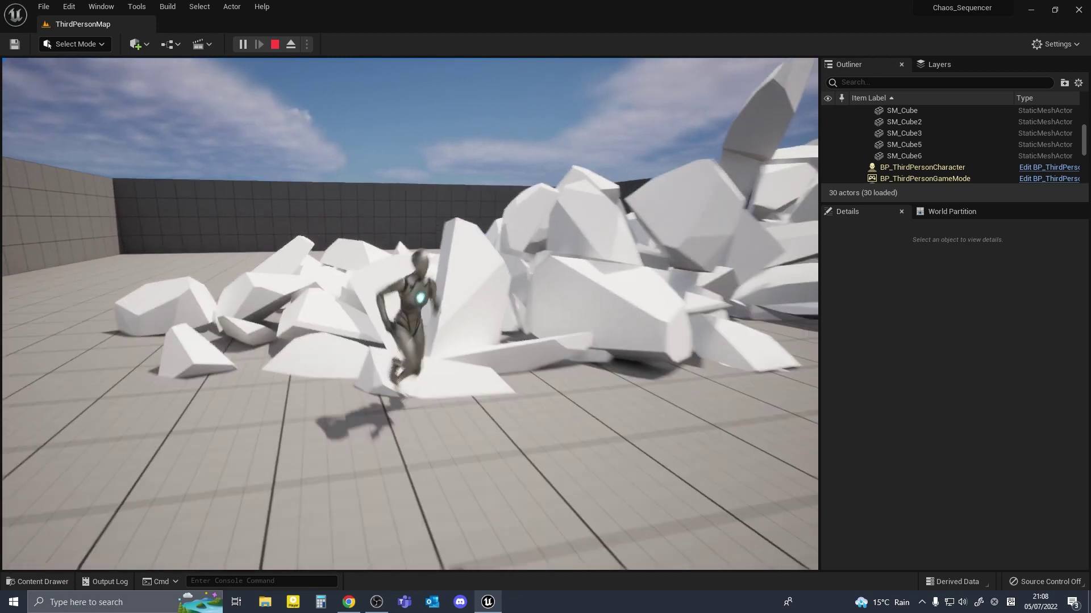
key(d)
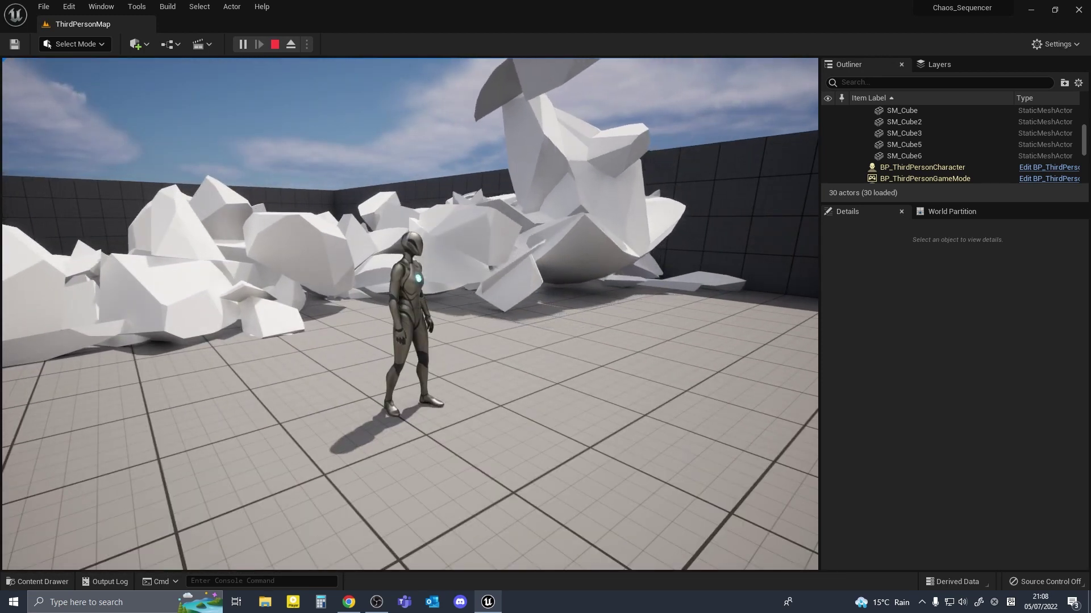
key(Escape)
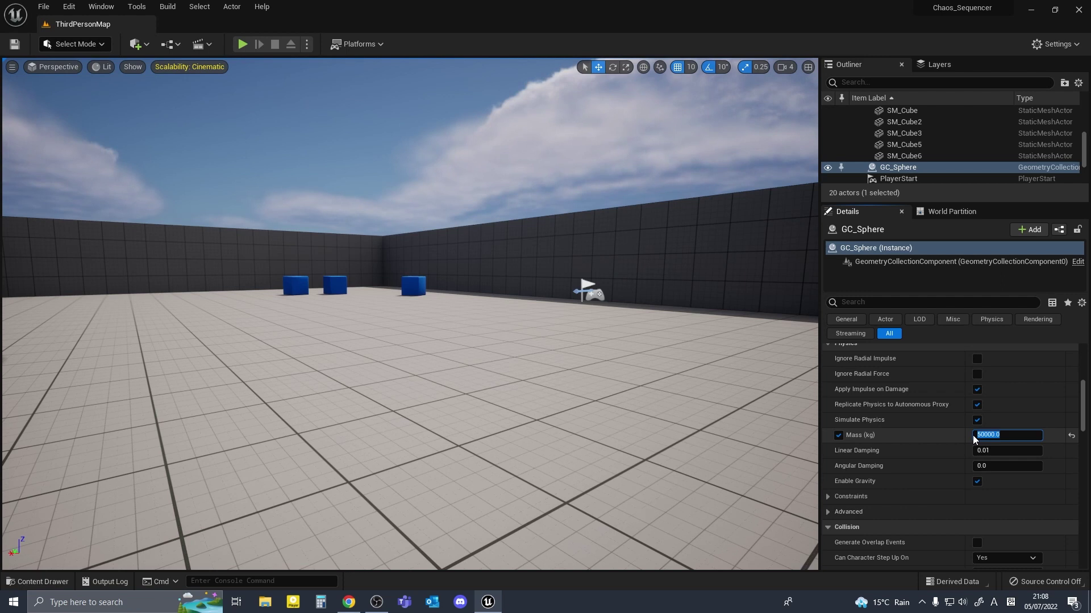
Step: Play-test the sphere's fall with a mass of 50000 kg and view the resulting breakage
click(243, 44)
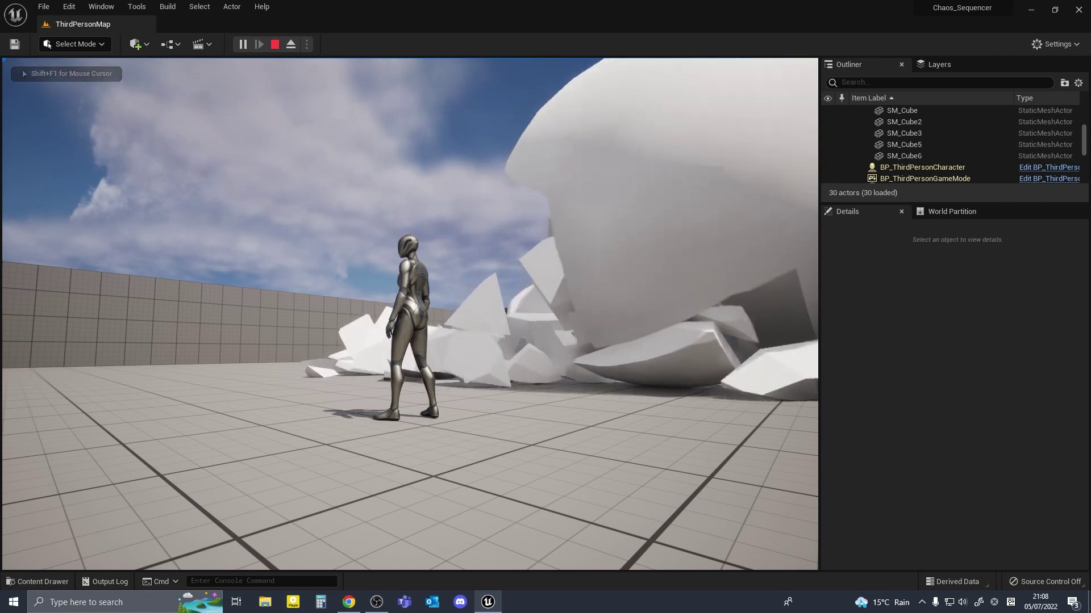
key(a)
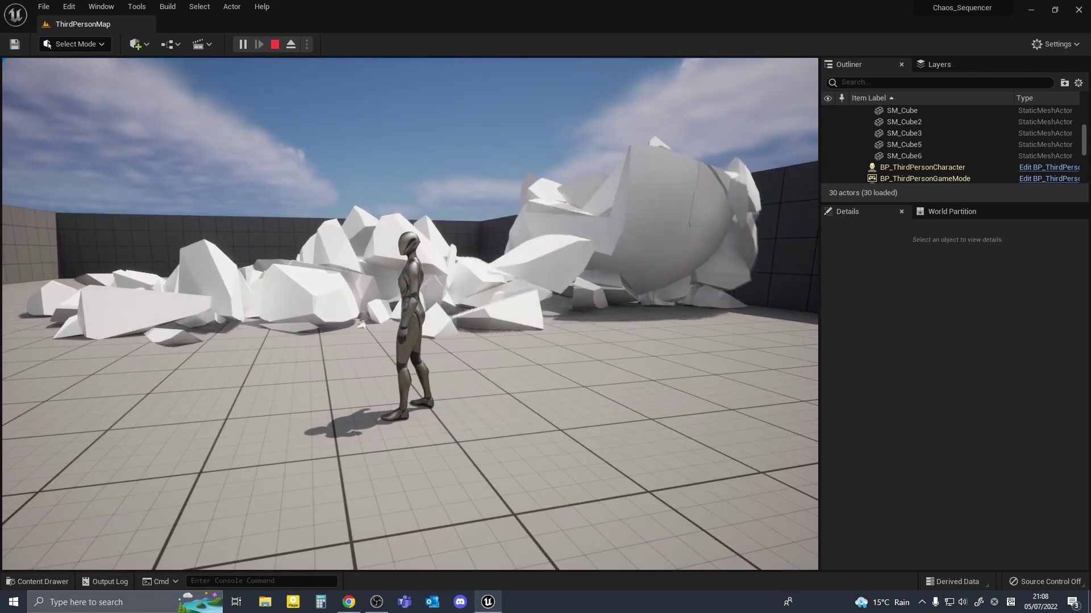
key(w)
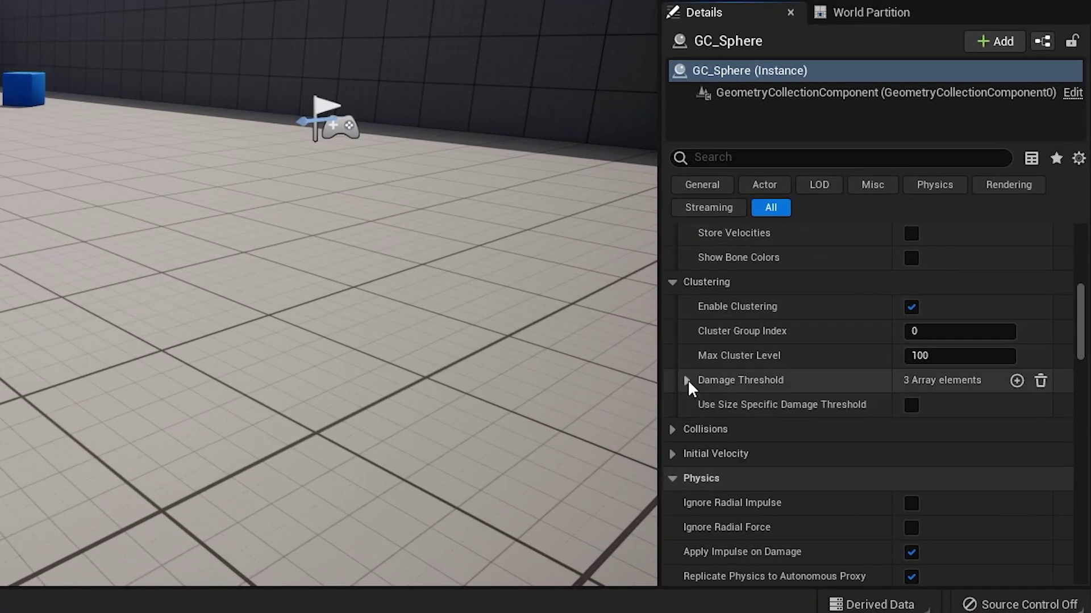
Step: Set the Damage Threshold values of GC_Sphere to 1000, 100 and 10 for indices 0, 1 and 2
click(687, 380)
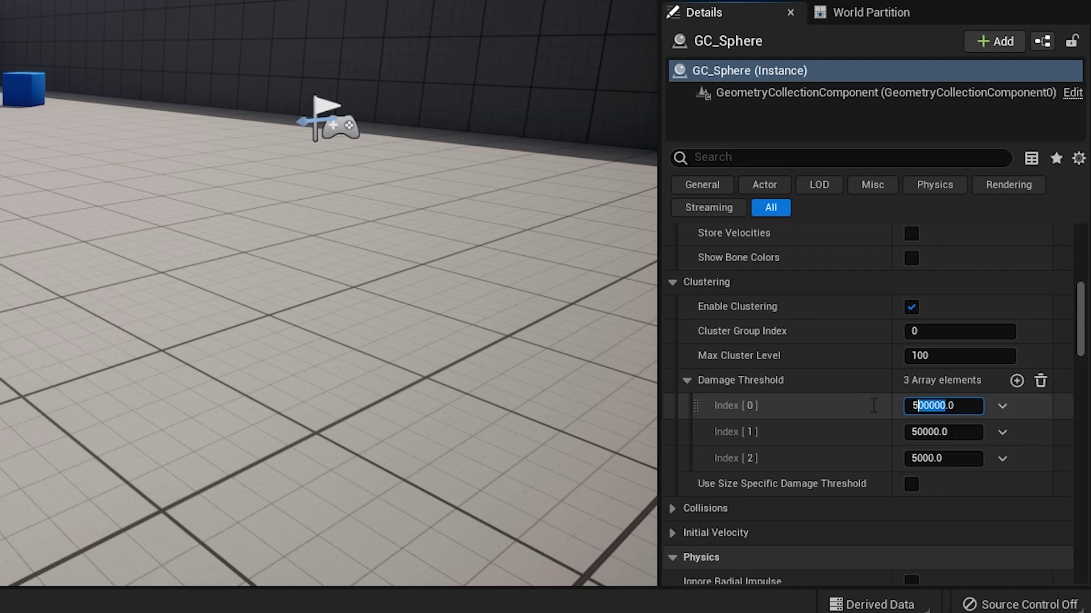
text(1000)
key(Tab)
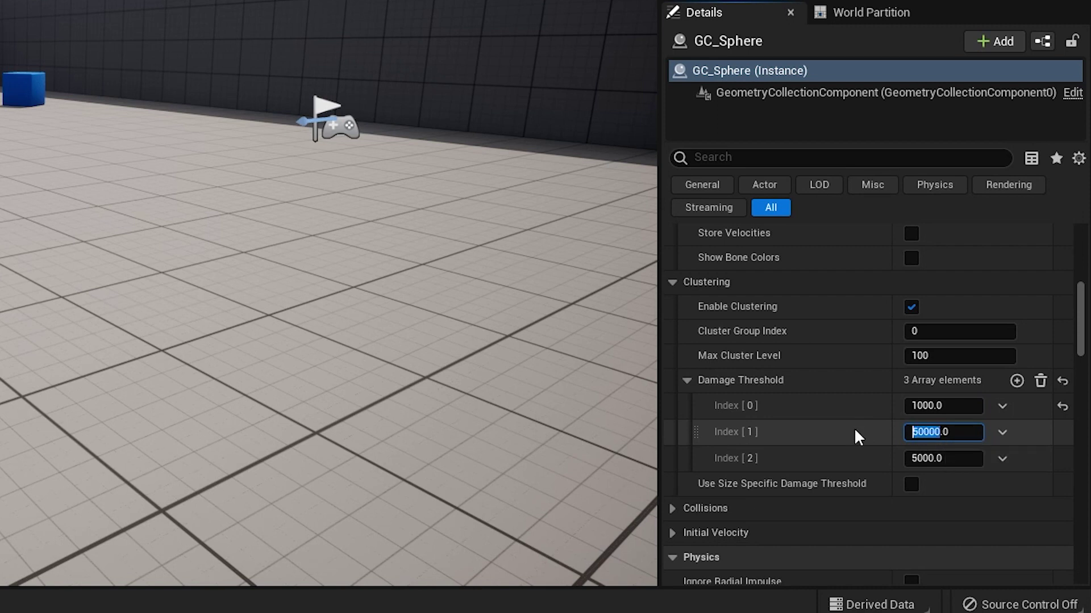
text(100)
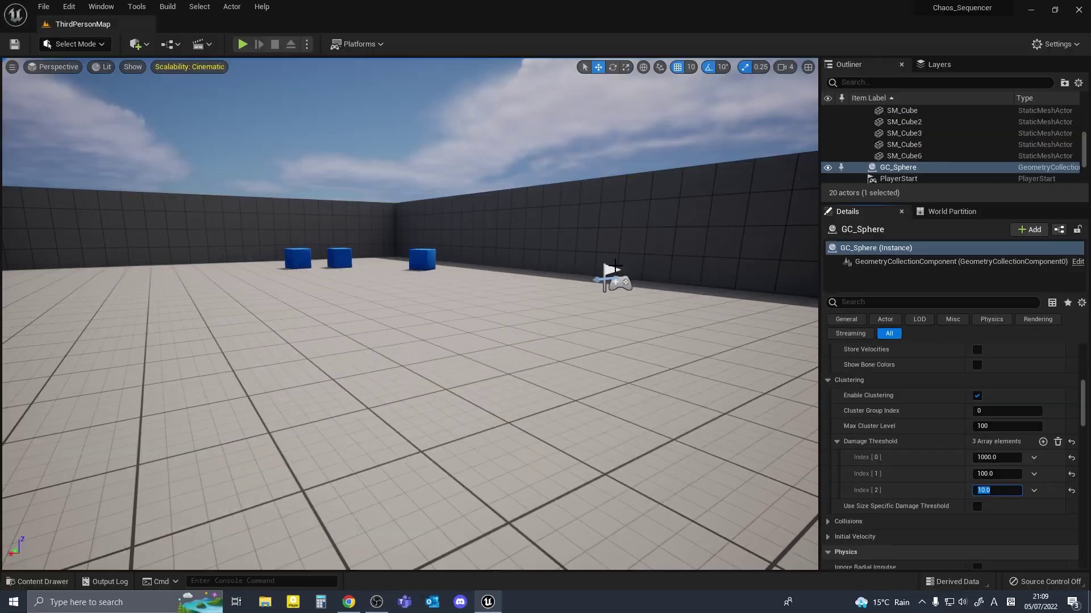
Step: Play the level to check how the sphere shatters with the 1000, 100 and 10 damage thresholds
click(242, 43)
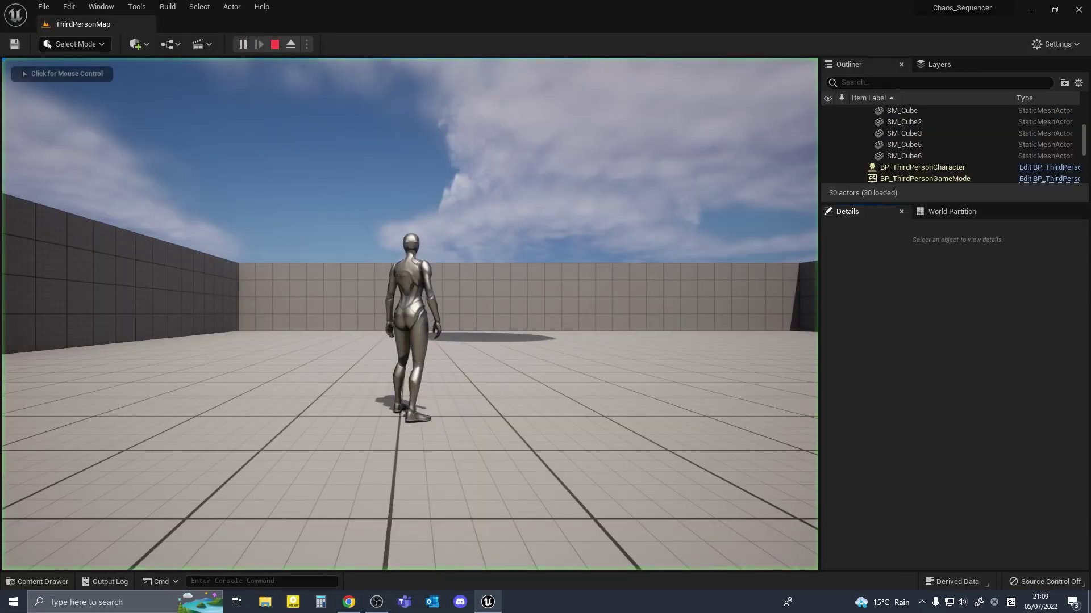
key(a)
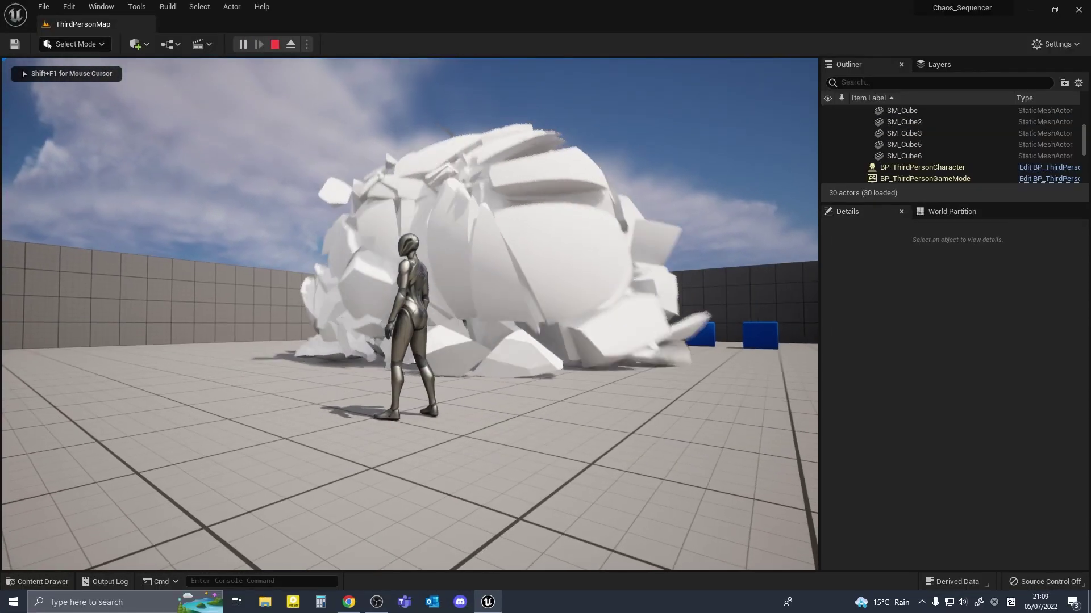
key(a)
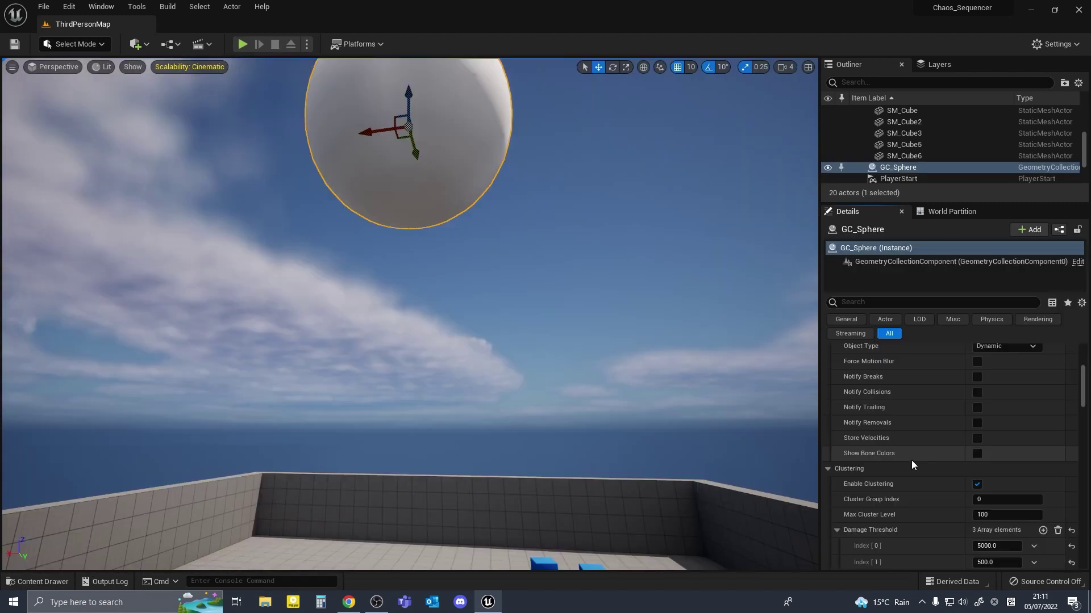
Step: Set the Damage Threshold values of GC_Sphere to 10000, 1000 and 100 for indices 0, 1 and 2
scroll(915, 463, down, 5)
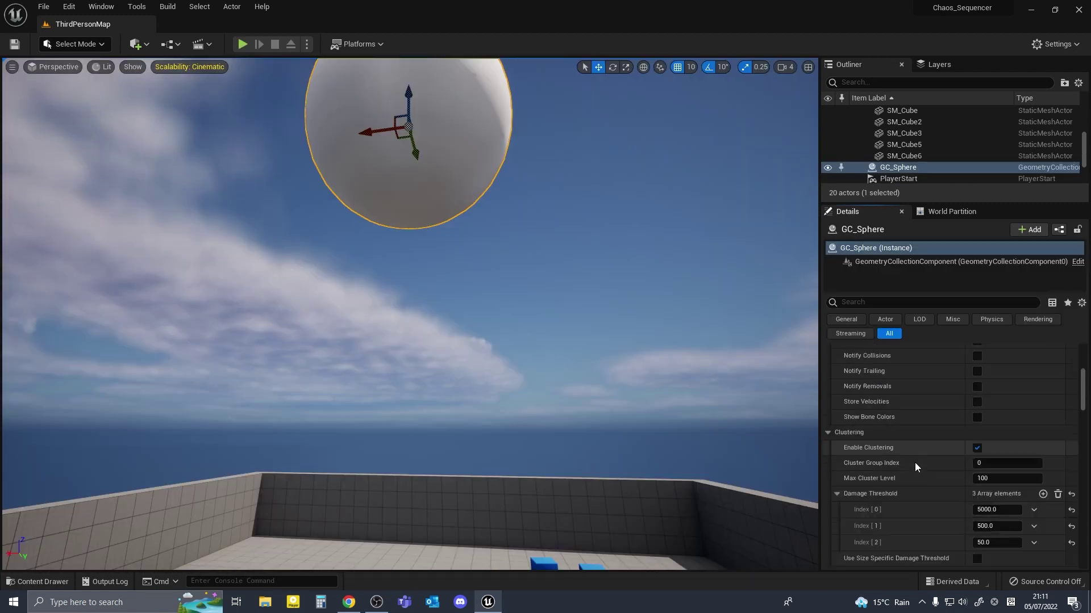
click(981, 436)
text(10000)
key(Return)
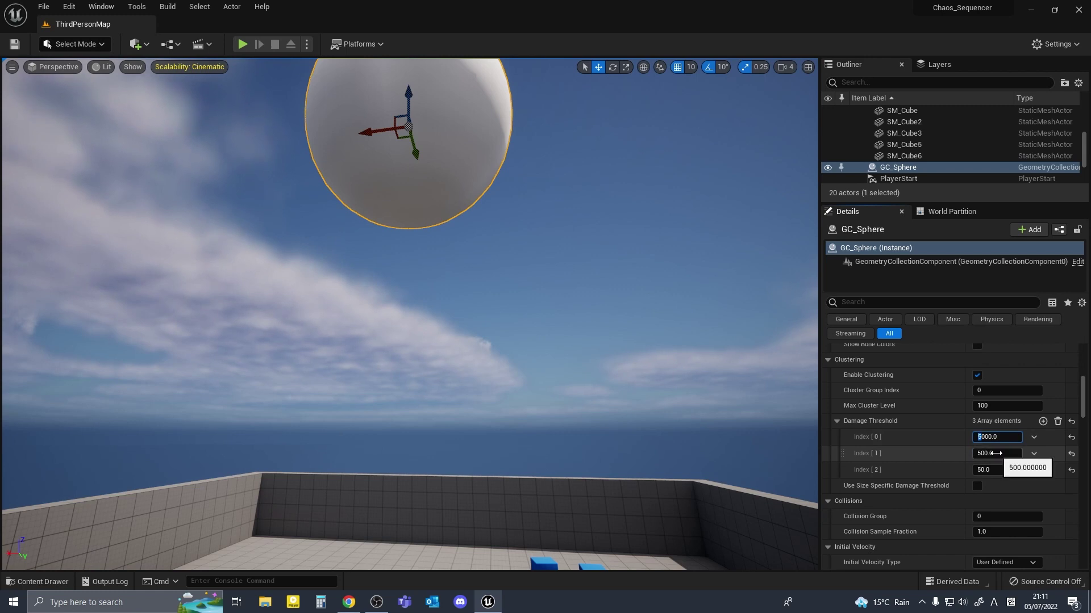
drag(995, 453, 967, 471)
text(0)
click(982, 470)
text(10)
key(Return)
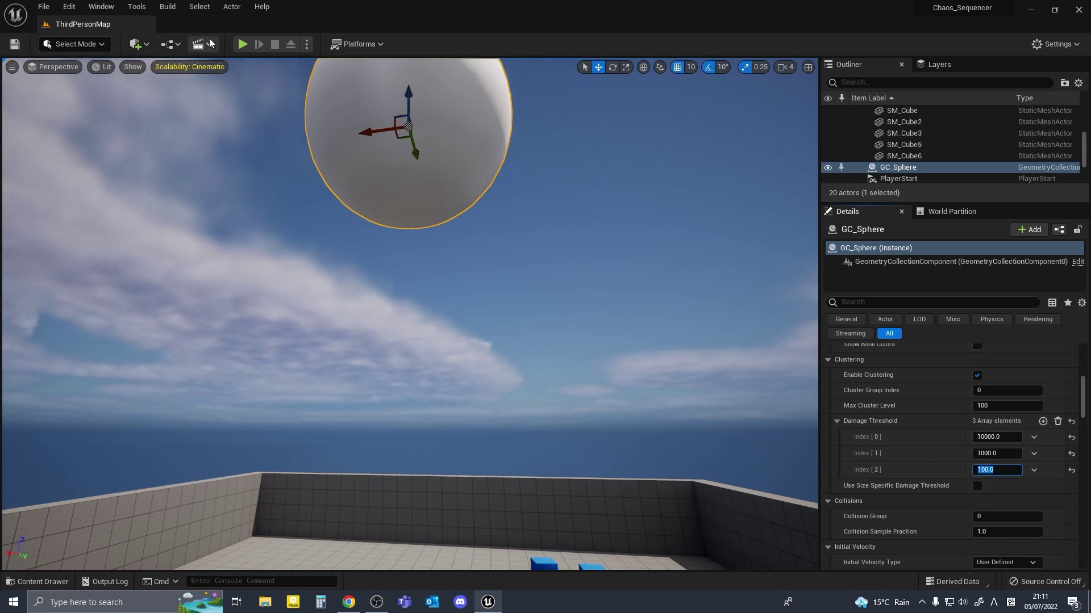
Step: Play-test the destruction with the 10000, 1000 and 100 damage thresholds and run around the scattered pieces
click(242, 44)
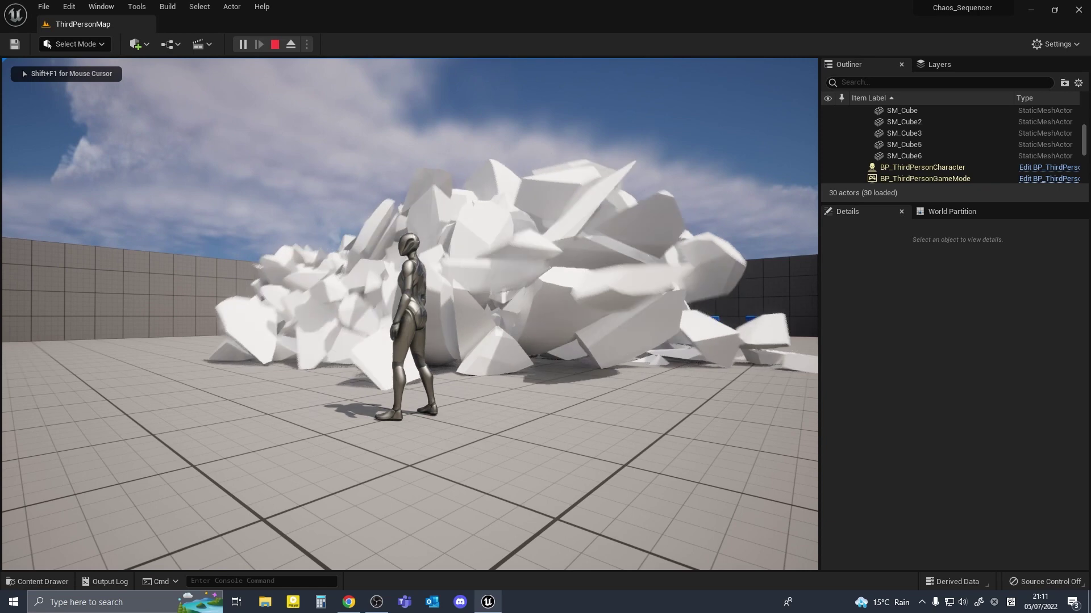
key(w)
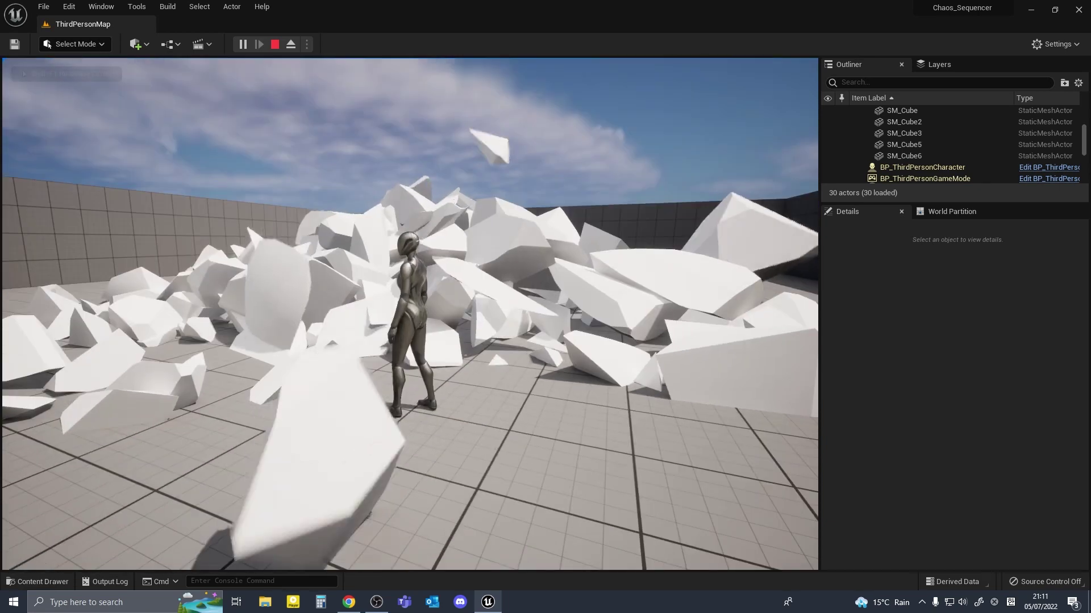
key(d)
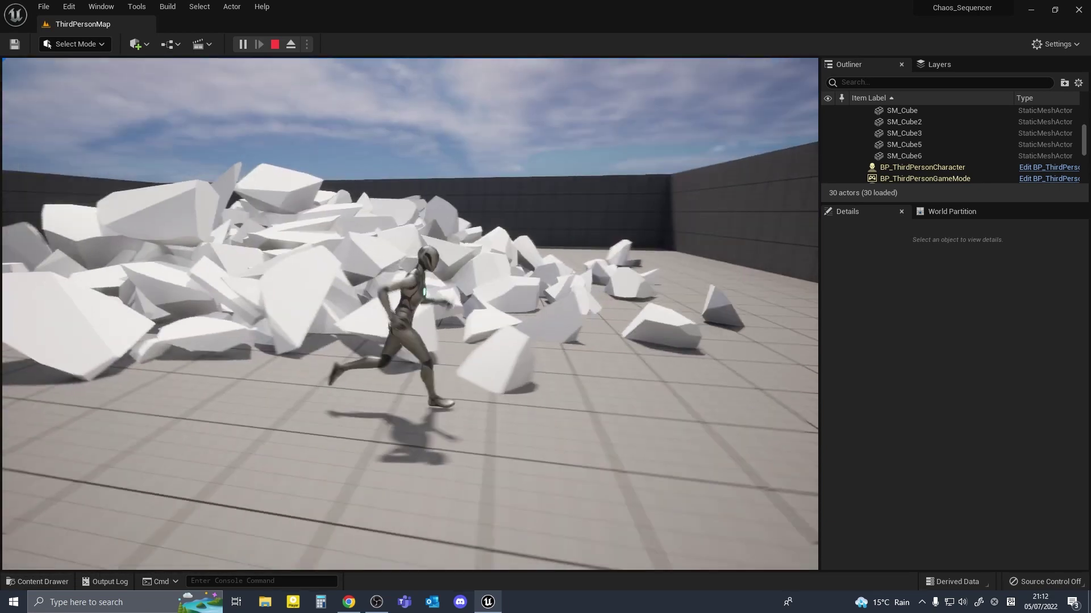
key(w)
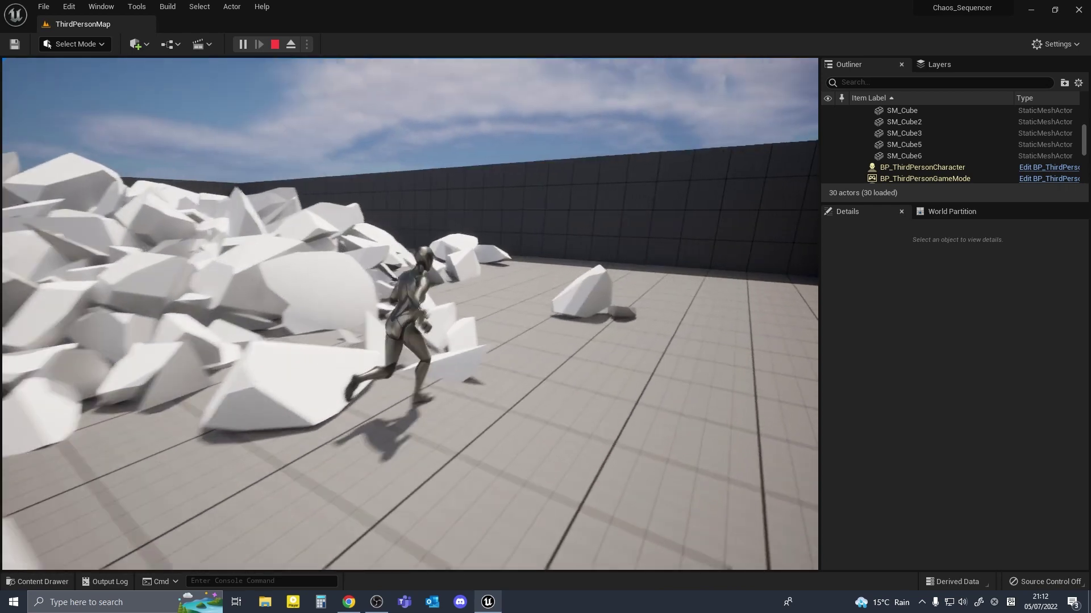
key(w)
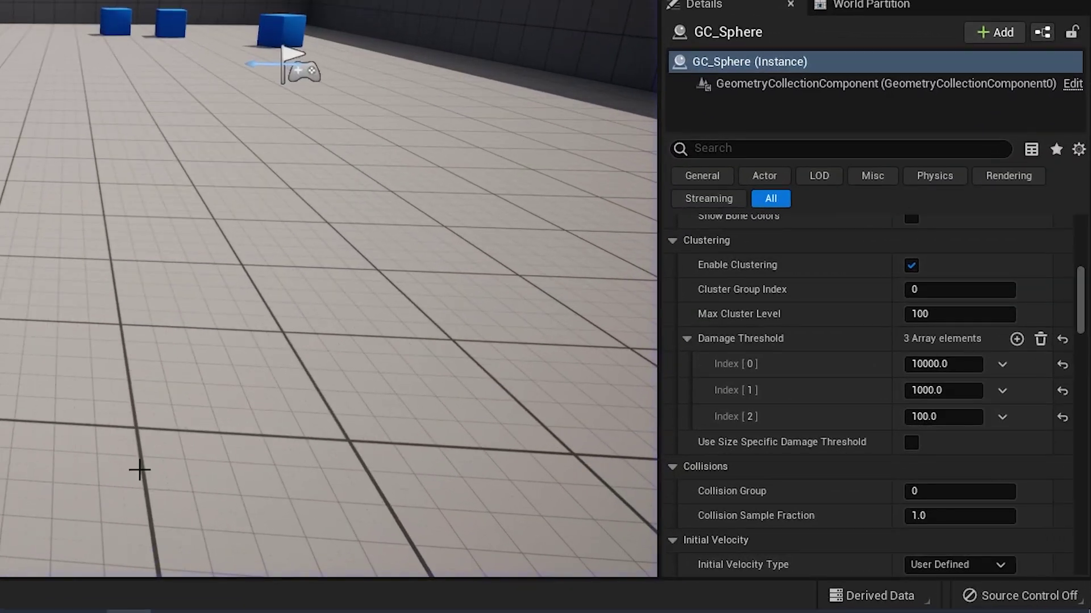
Step: Assign the M_Metal_Gold material to Element 1 of GC_Sphere
scroll(818, 390, up, 10)
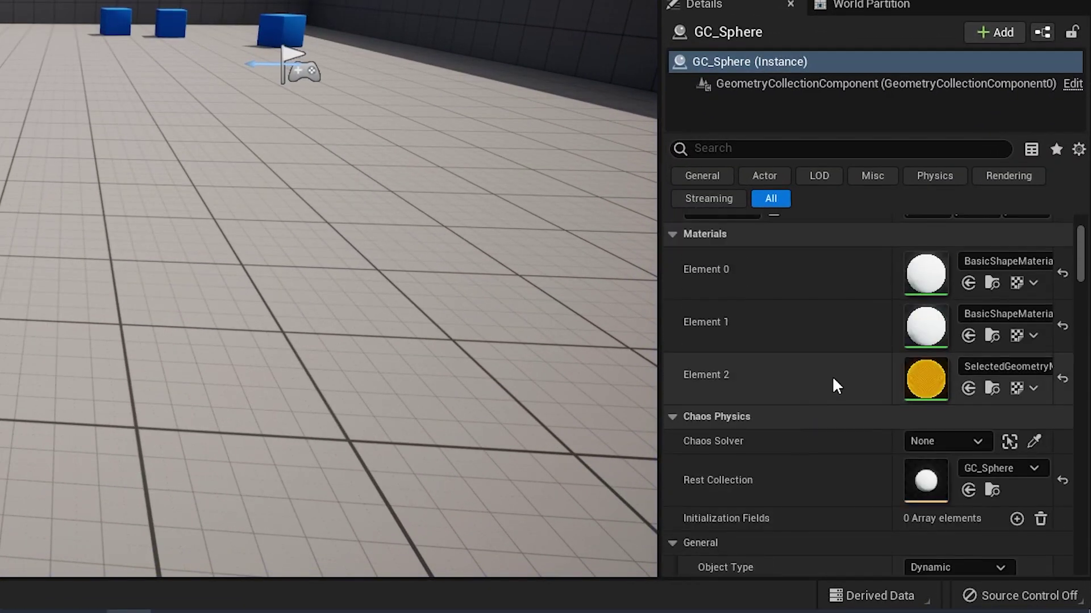
scroll(833, 379, up, 2)
click(1006, 369)
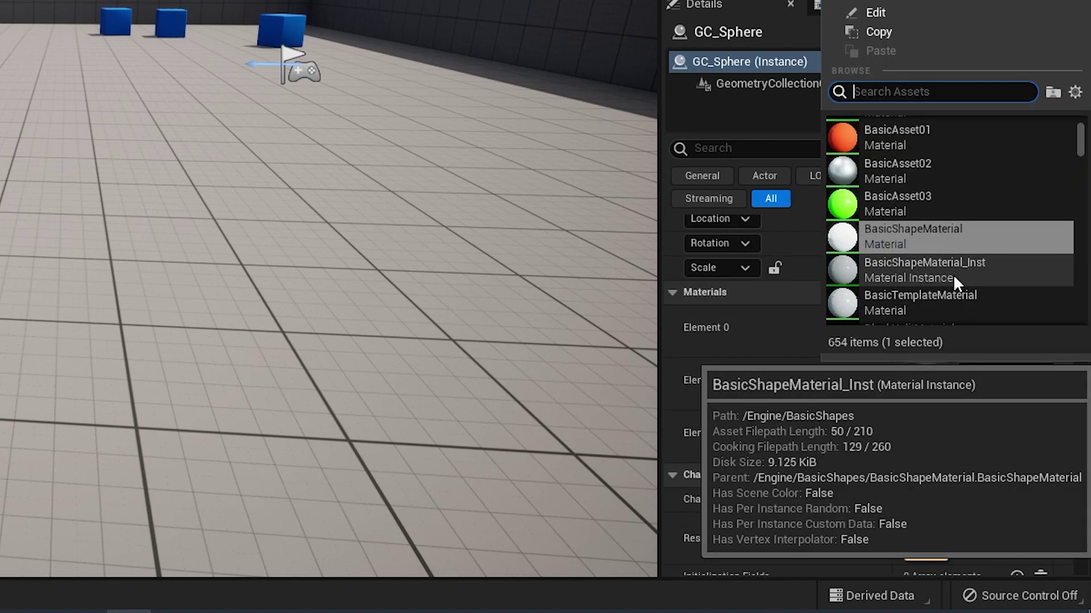
text(gold)
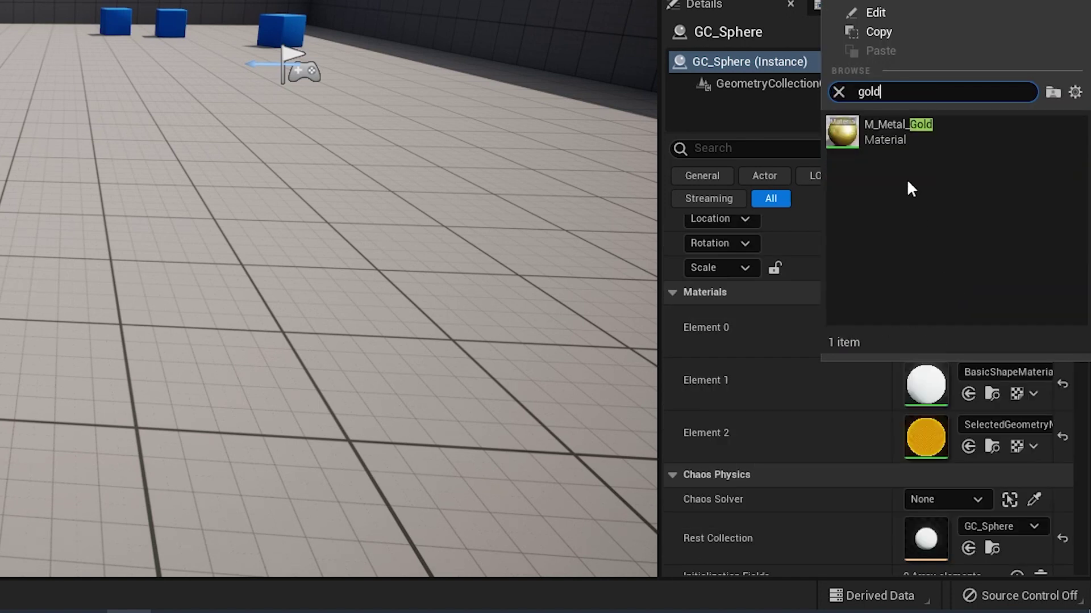
click(891, 131)
right_drag(102, 270, 86, 159)
key(e)
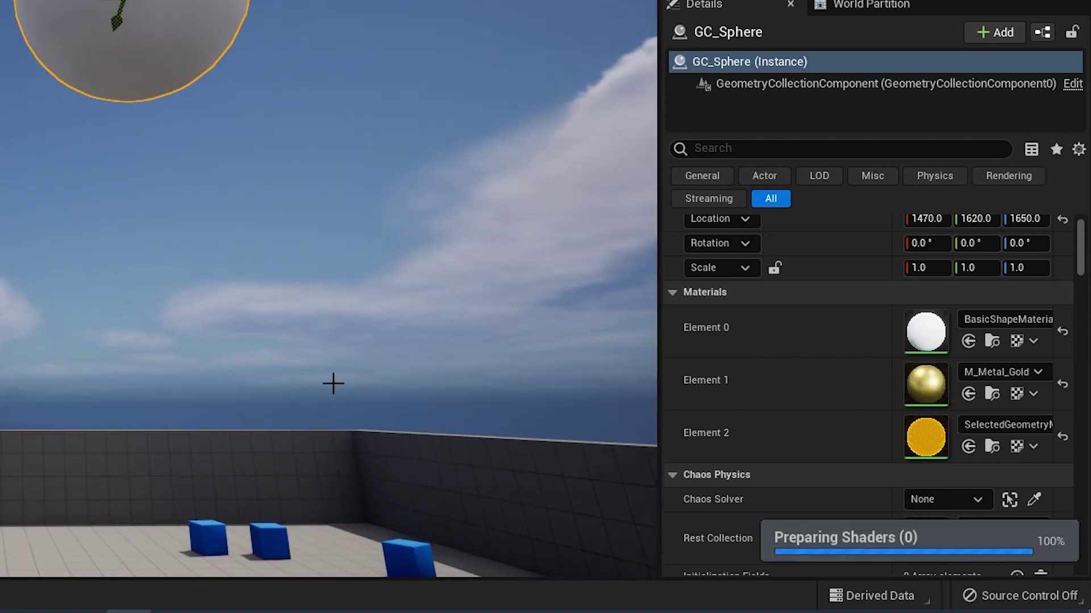
right_drag(333, 382, 401, 451)
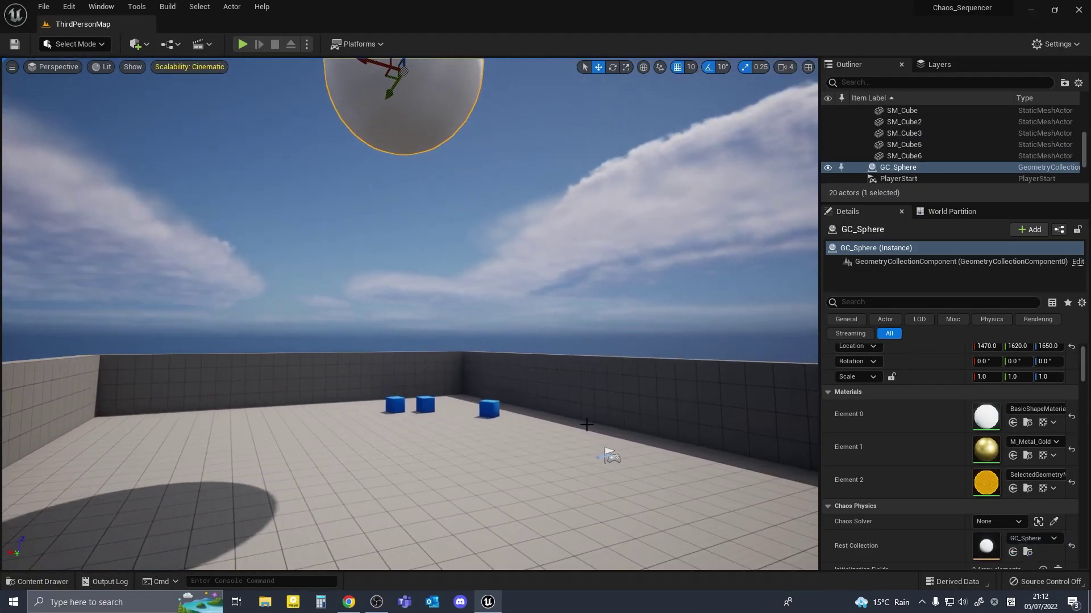
Step: Play-test the sphere's destruction with the gold interior material, running and jumping around the scattered pieces
right_drag(328, 150, 301, 91)
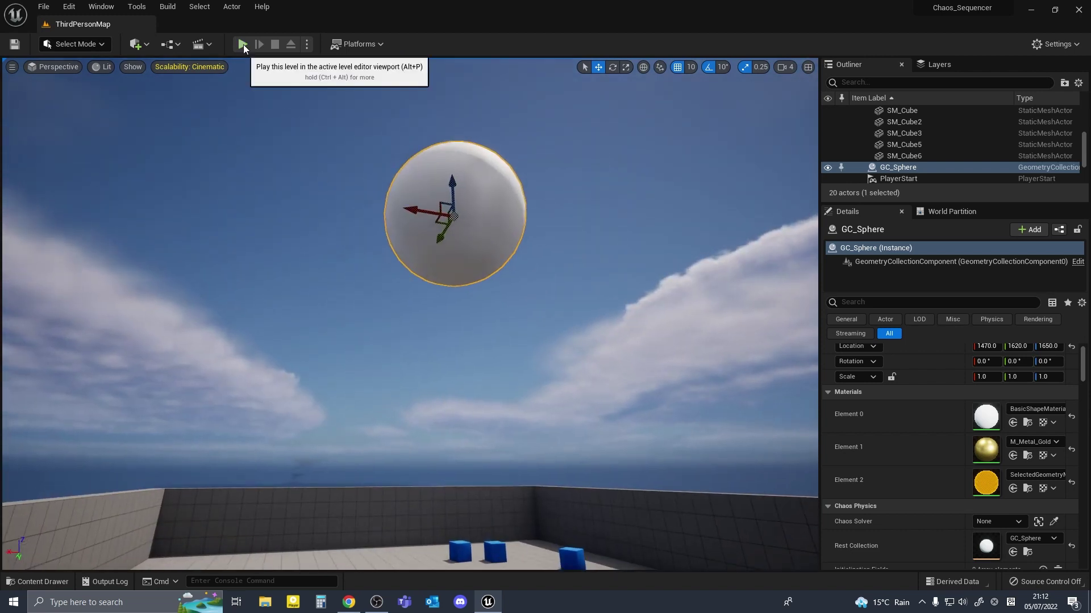
click(243, 44)
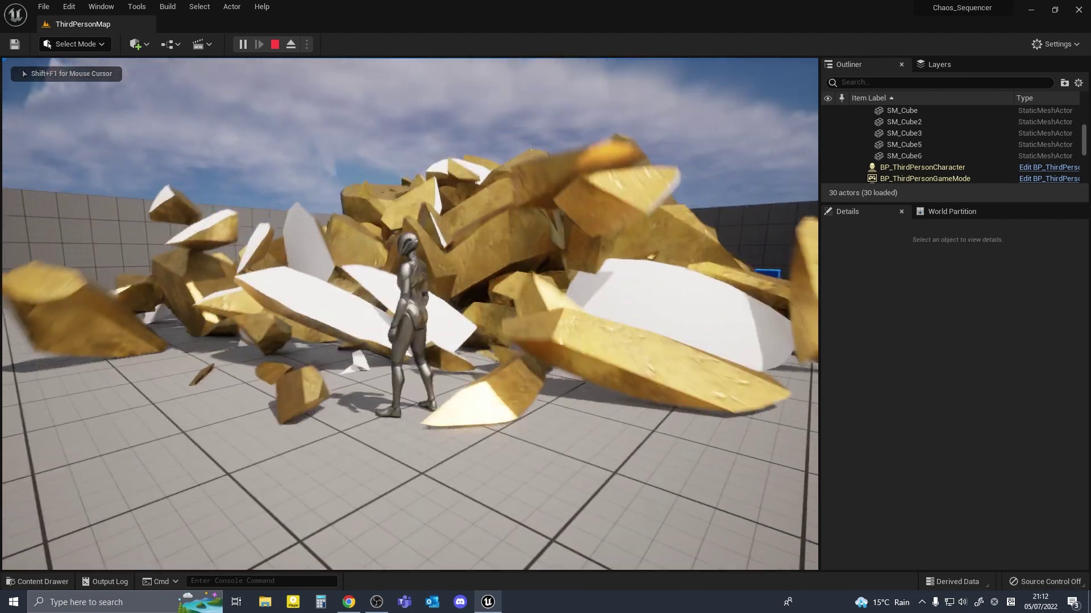
key(s)
key(d)
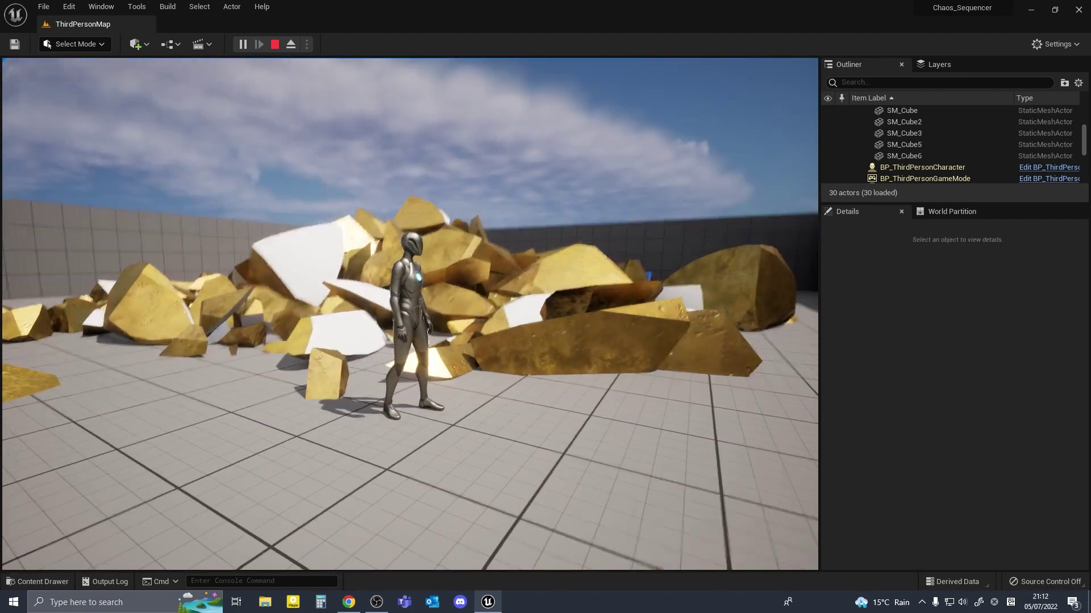
key(d)
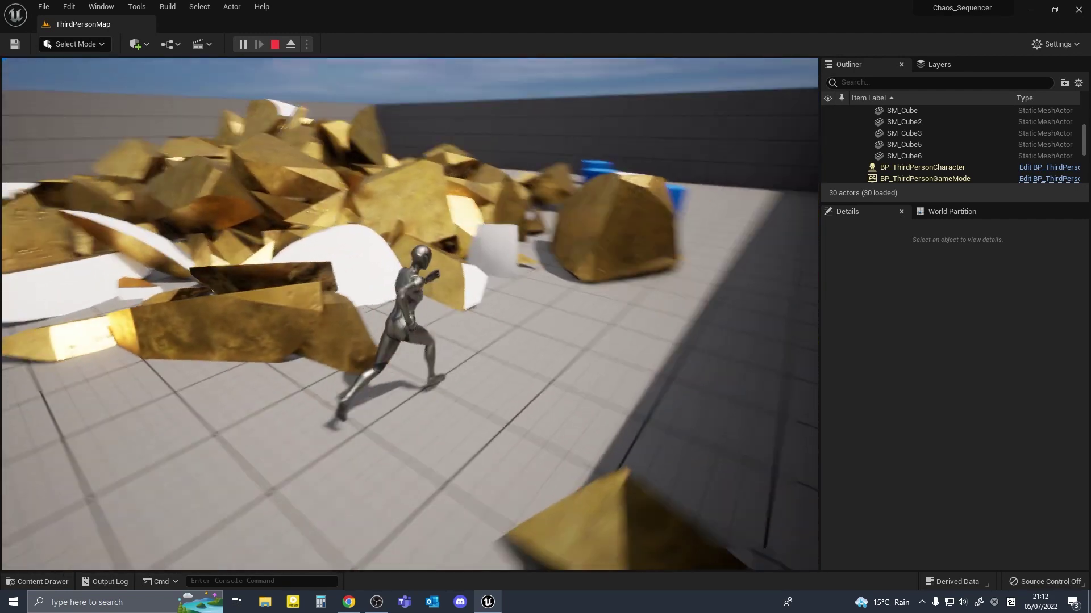
key(w)
key(space)
key(w)
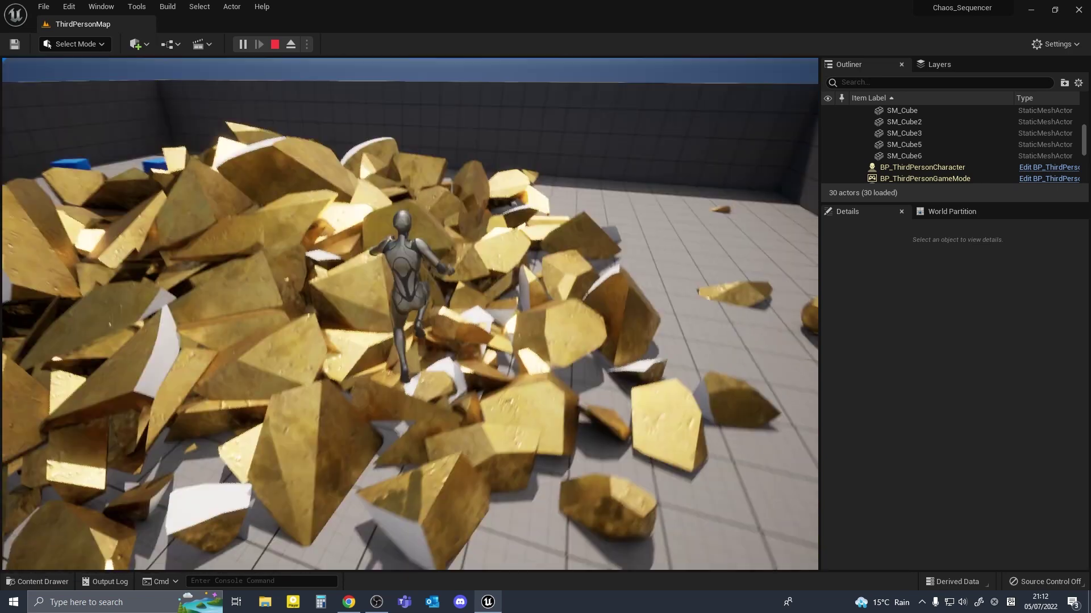
key(space)
key(w)
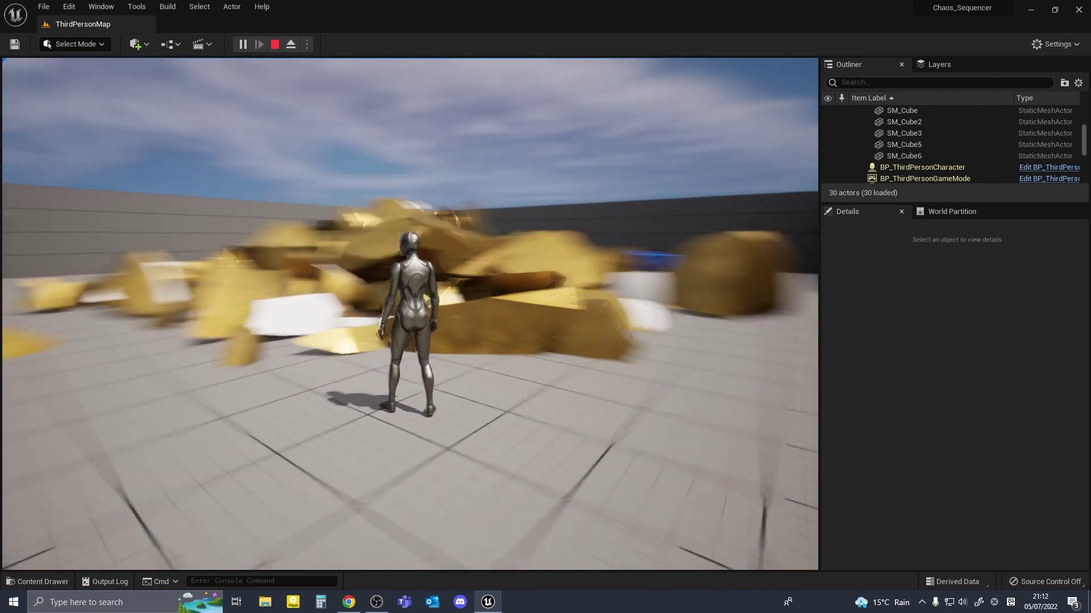
key(Escape)
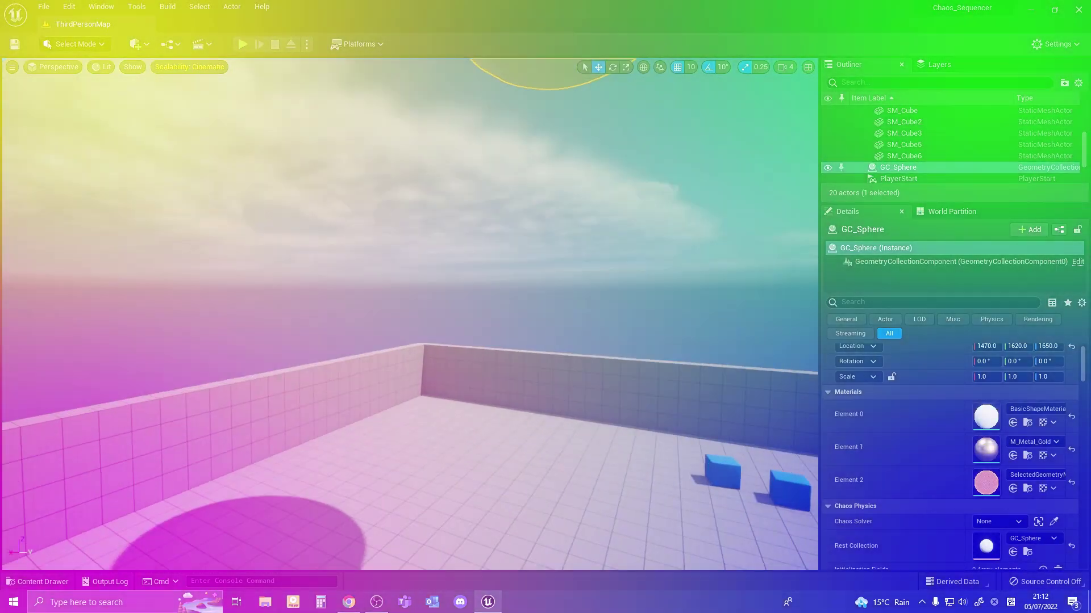
click(147, 7)
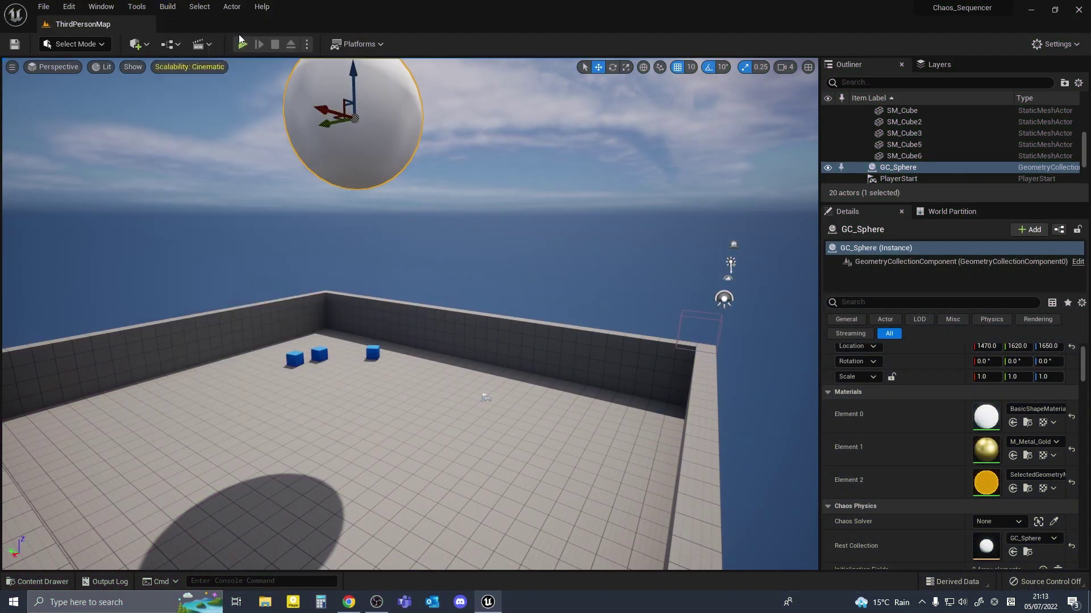
click(199, 46)
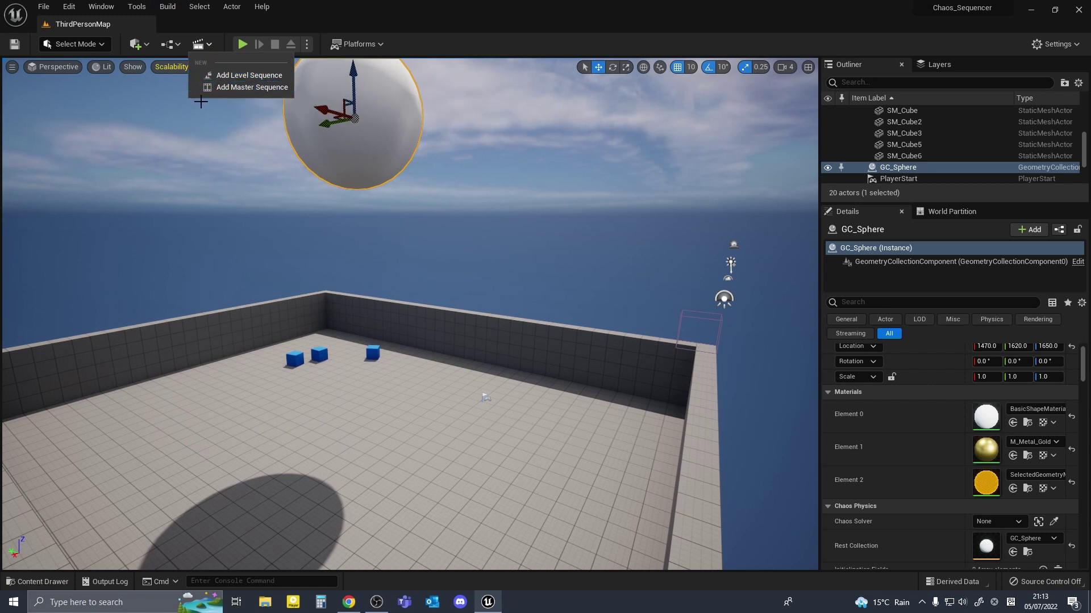
right_drag(467, 380, 398, 324)
Step: Open the Tutorial folder in the project content
key(ctrl+space)
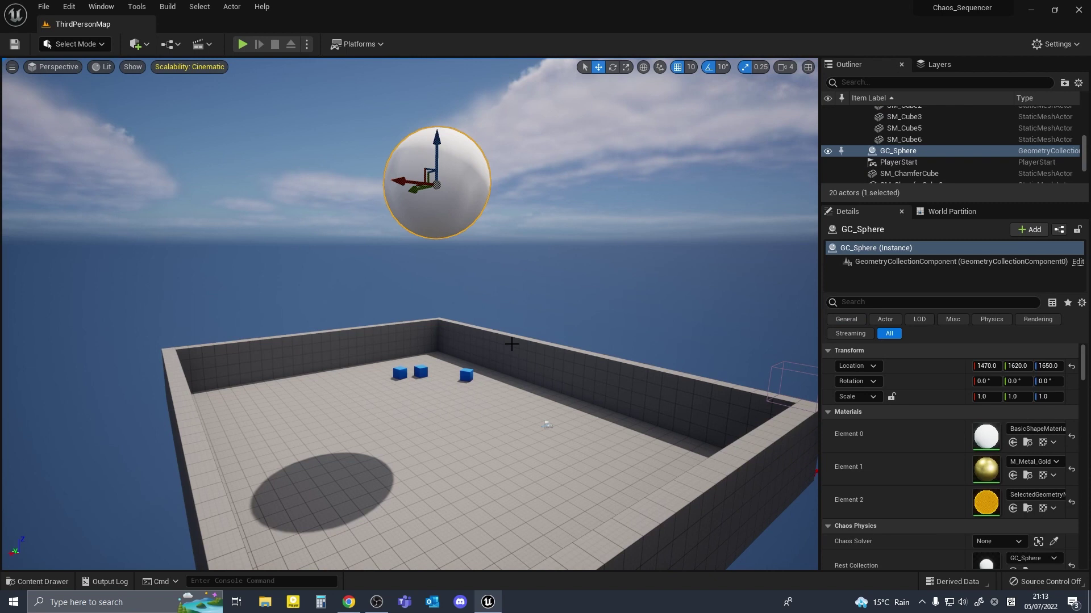
key(ctrl+space)
click(232, 389)
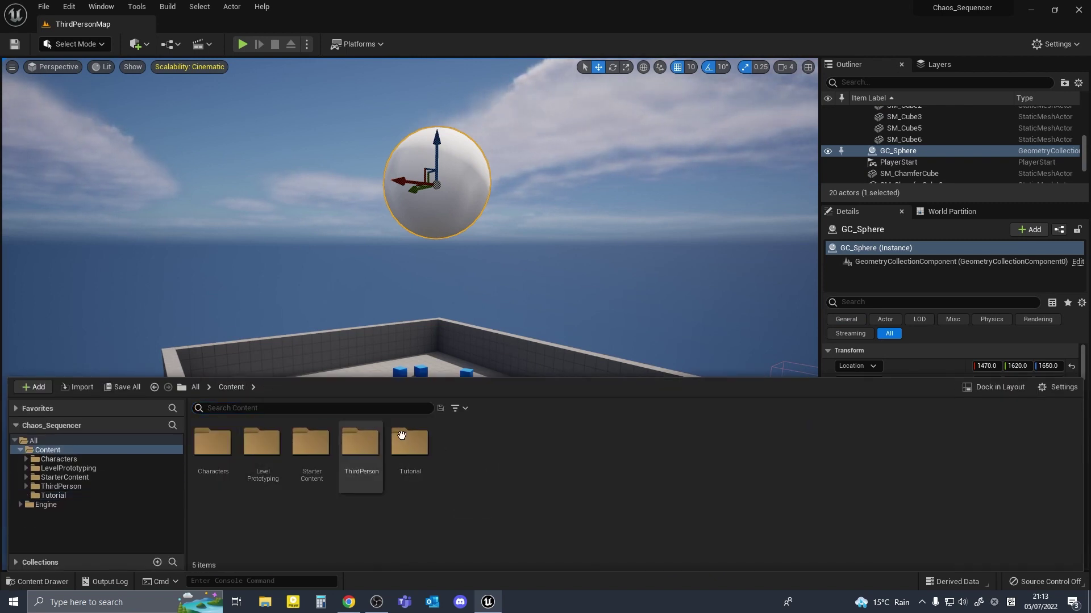
double_click(412, 446)
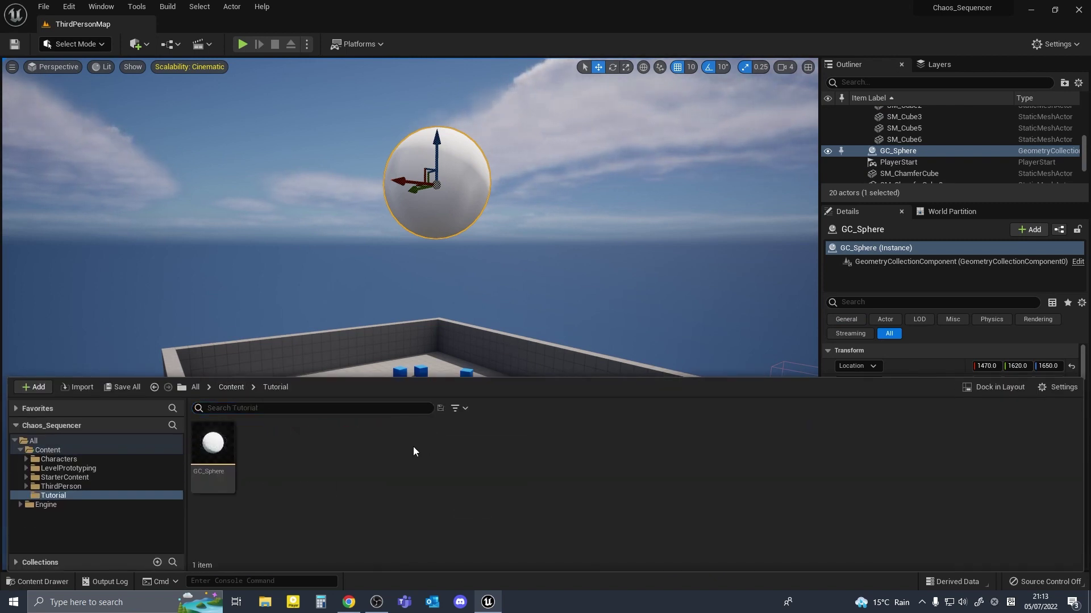
Step: Create a Blueprint Class in the Tutorial folder with ChaosCacheManager as parent and name it CC_manager
right_click(265, 461)
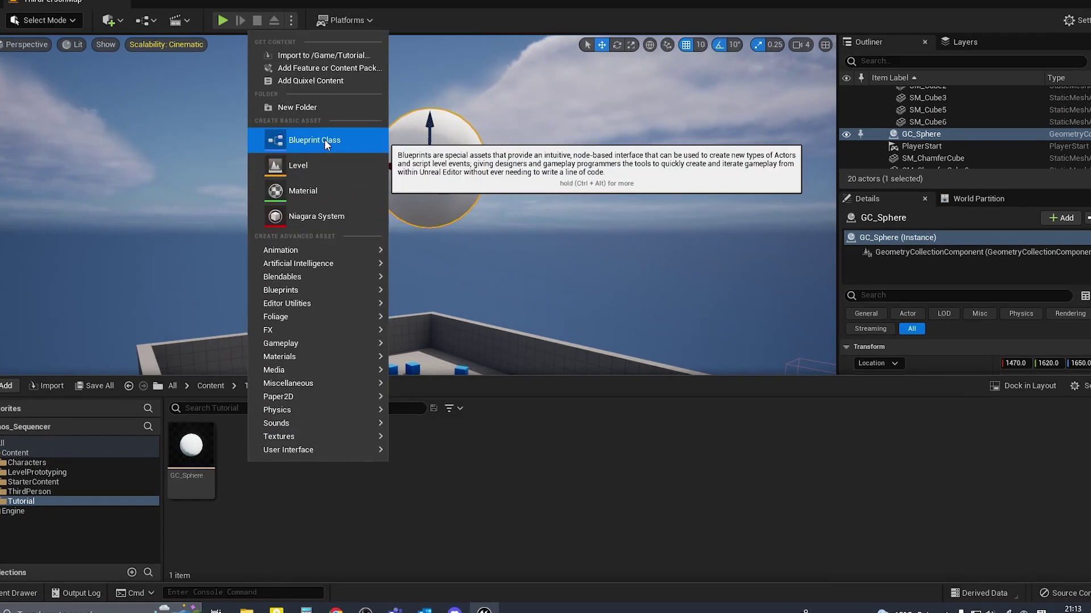
click(336, 158)
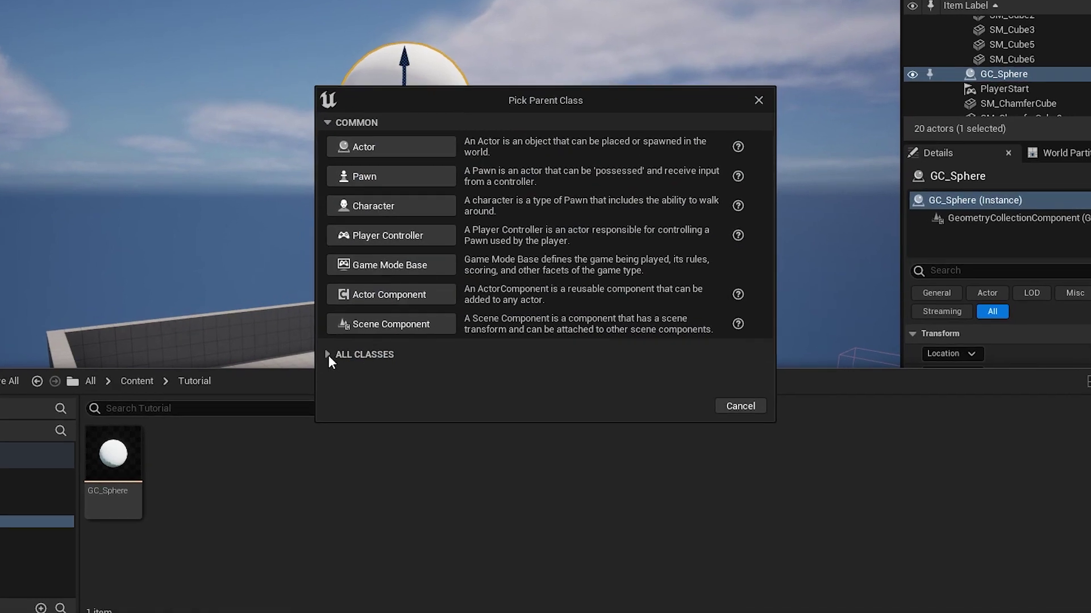
click(328, 356)
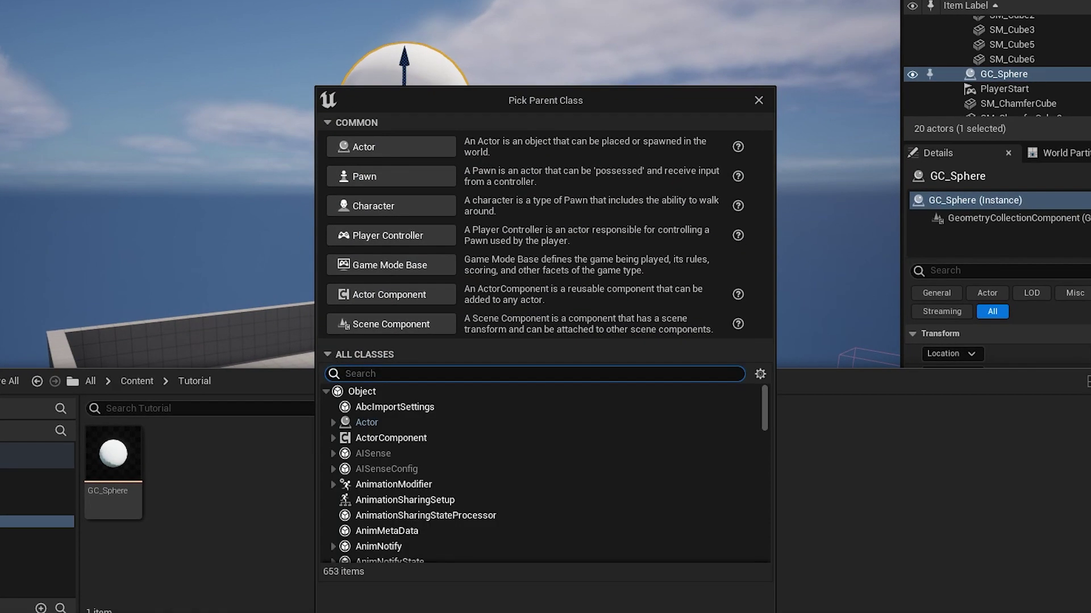
text(chaos)
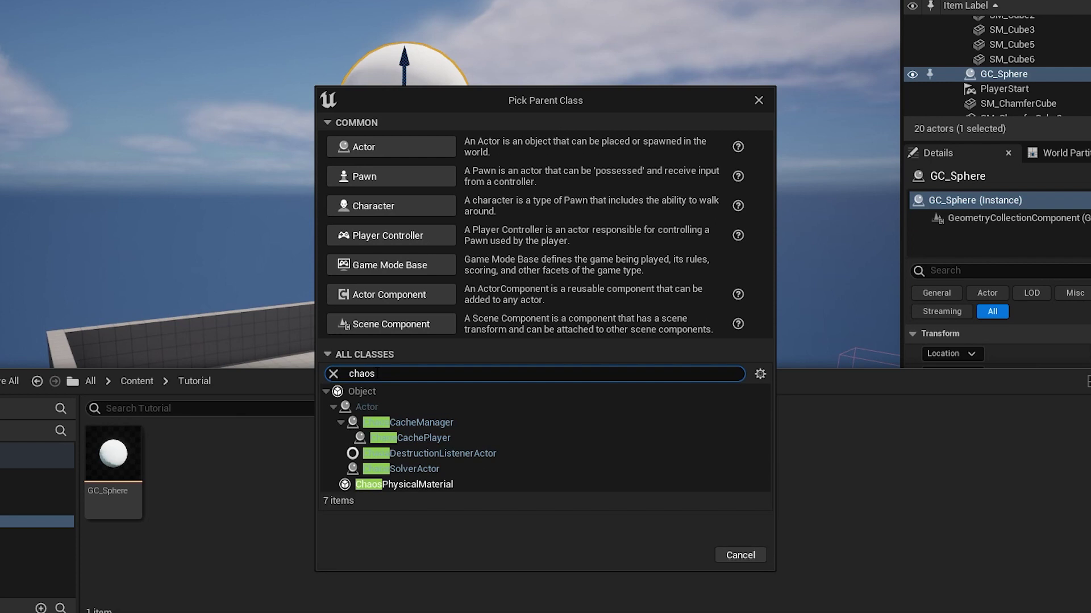
click(427, 423)
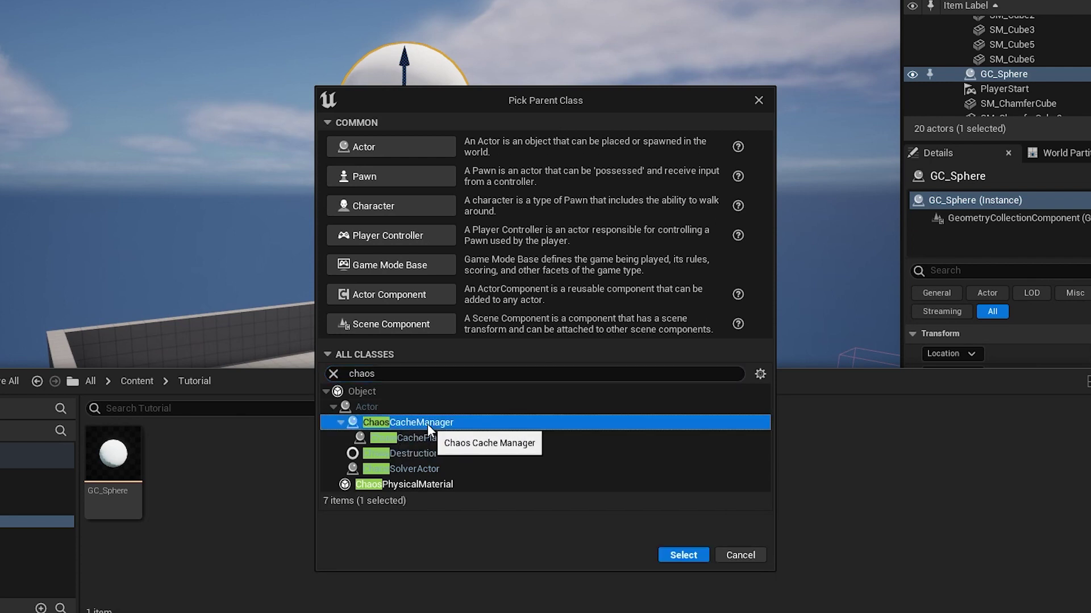
click(688, 550)
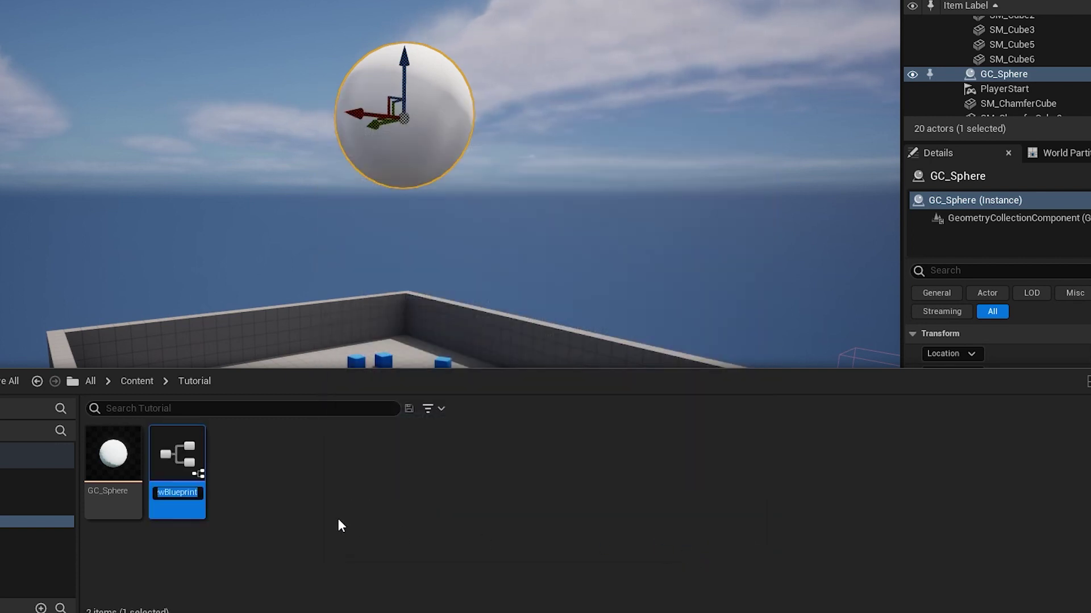
text(CC_ma)
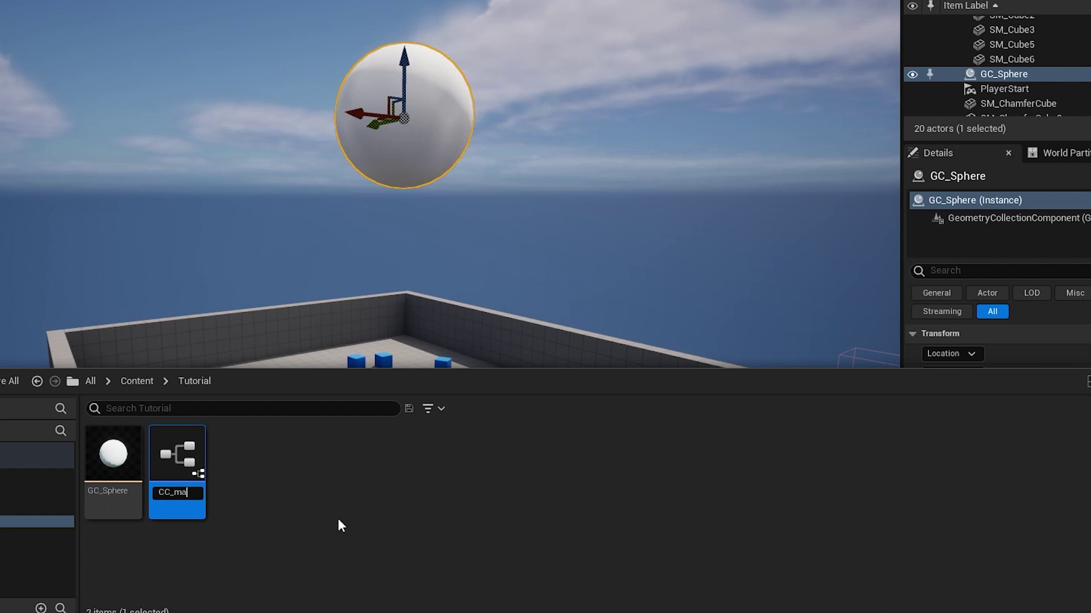
text(nager)
key(Return)
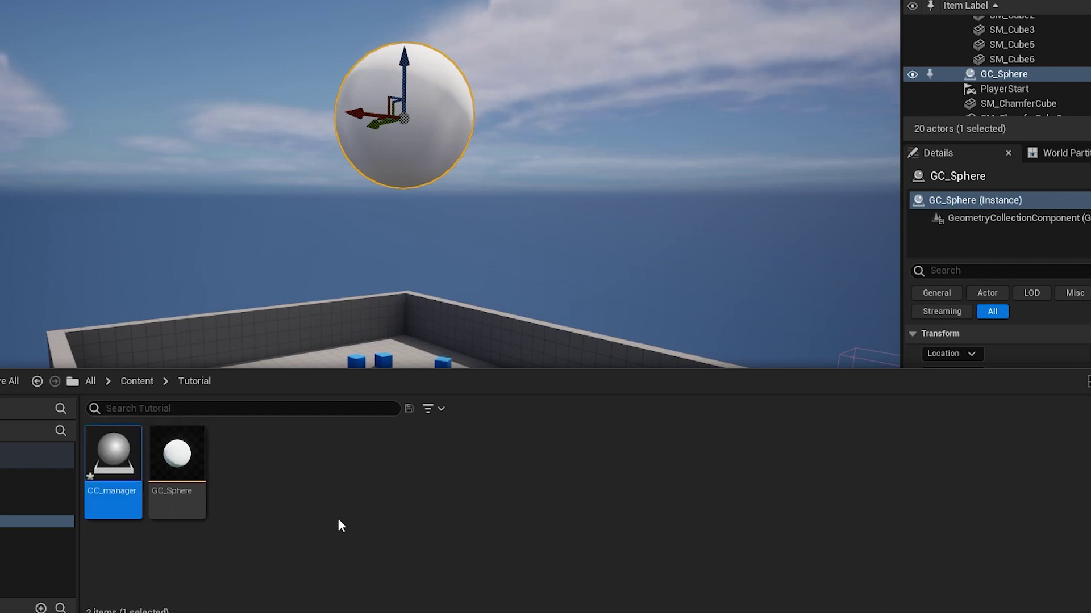
Step: Create a second Blueprint Class in the Tutorial folder with ChaosCachePlayer as parent and name it CC_Player
right_click(265, 483)
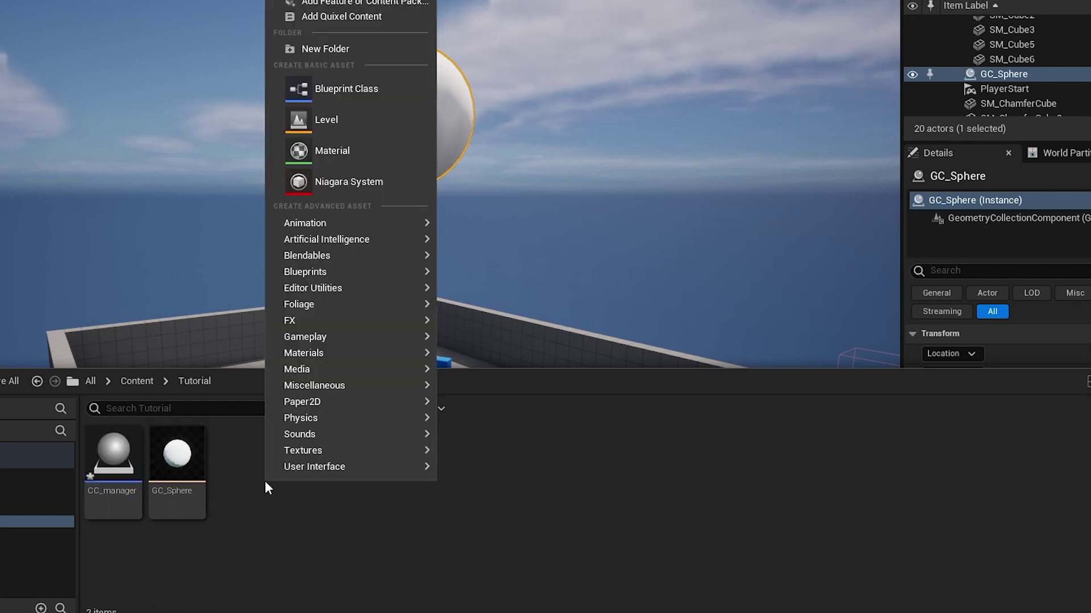
click(354, 89)
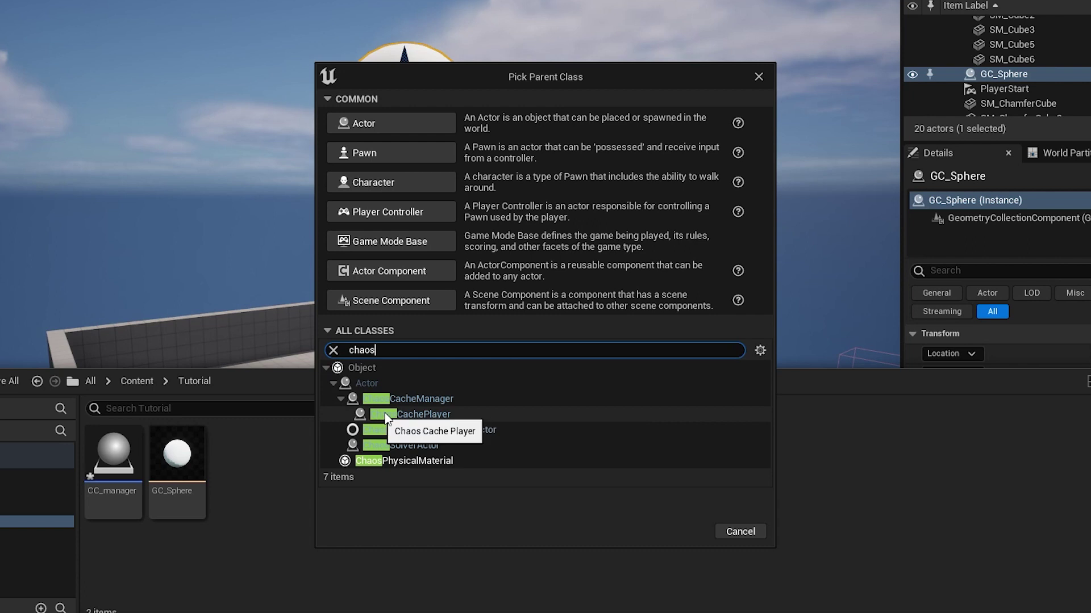
click(443, 416)
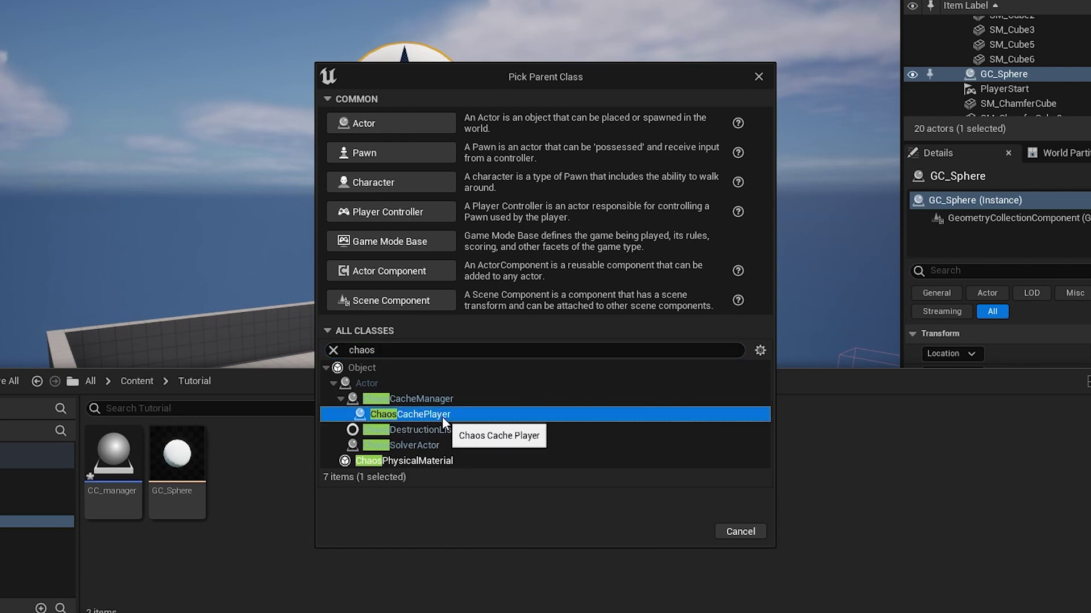
click(687, 532)
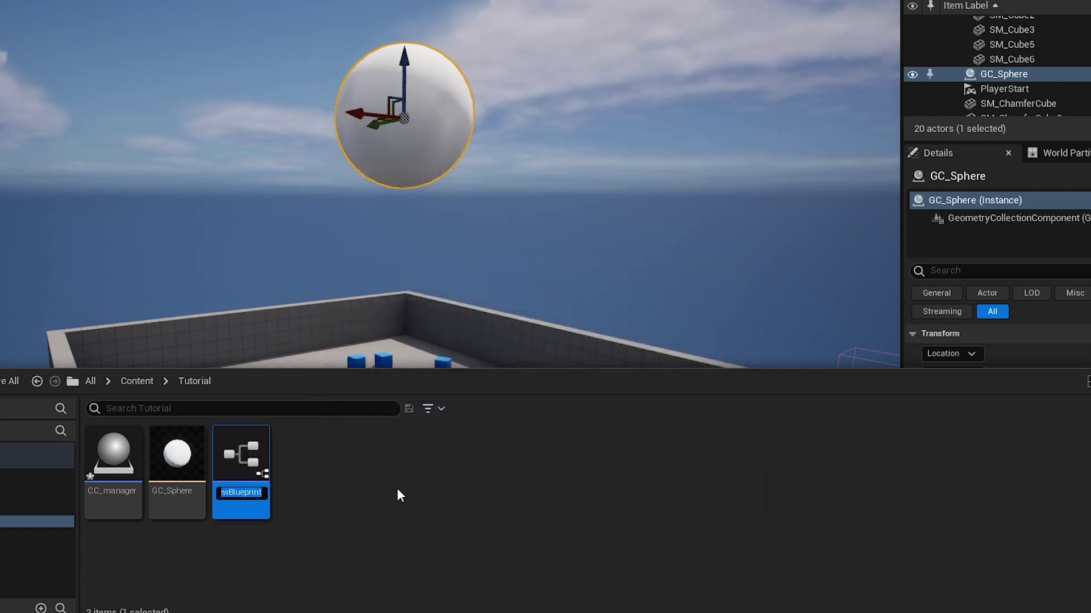
text(CC_)
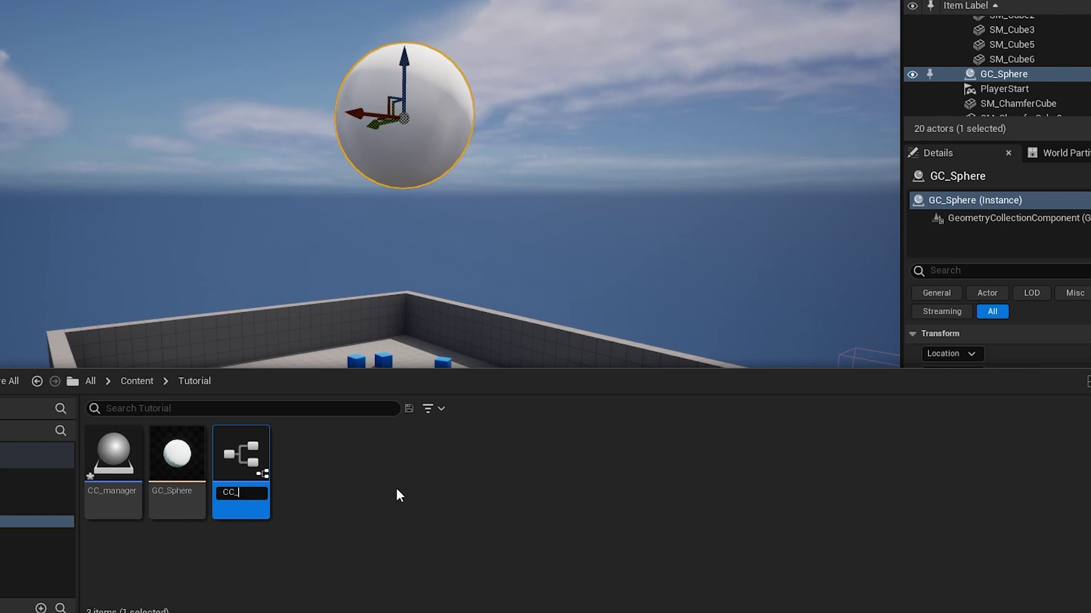
text(Pla)
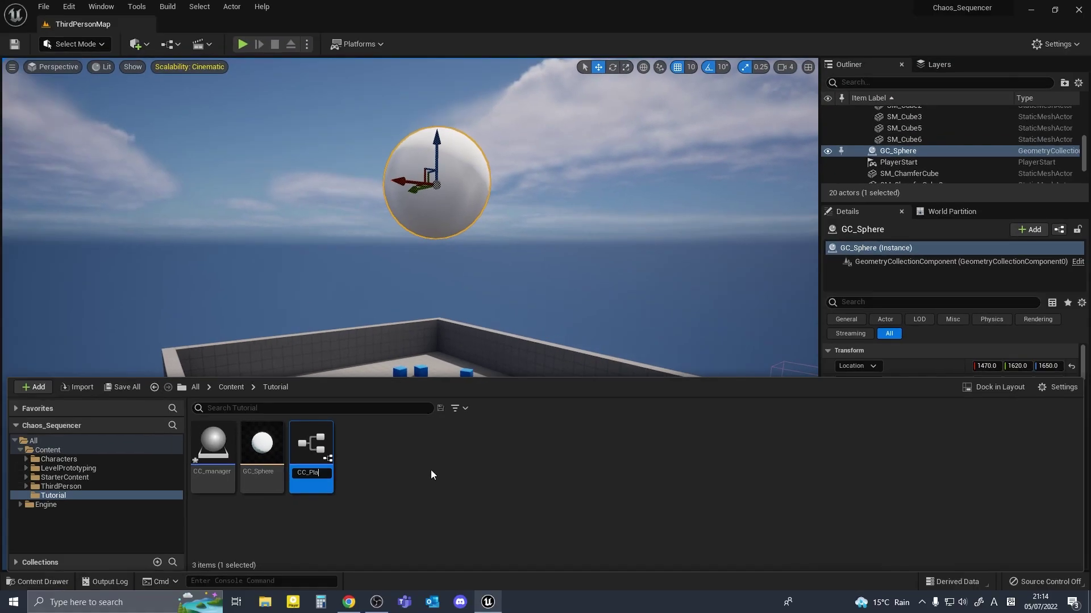
key(Return)
Step: Place the CC_manager and CC_Player blueprints together on the floor of the level
click(216, 446)
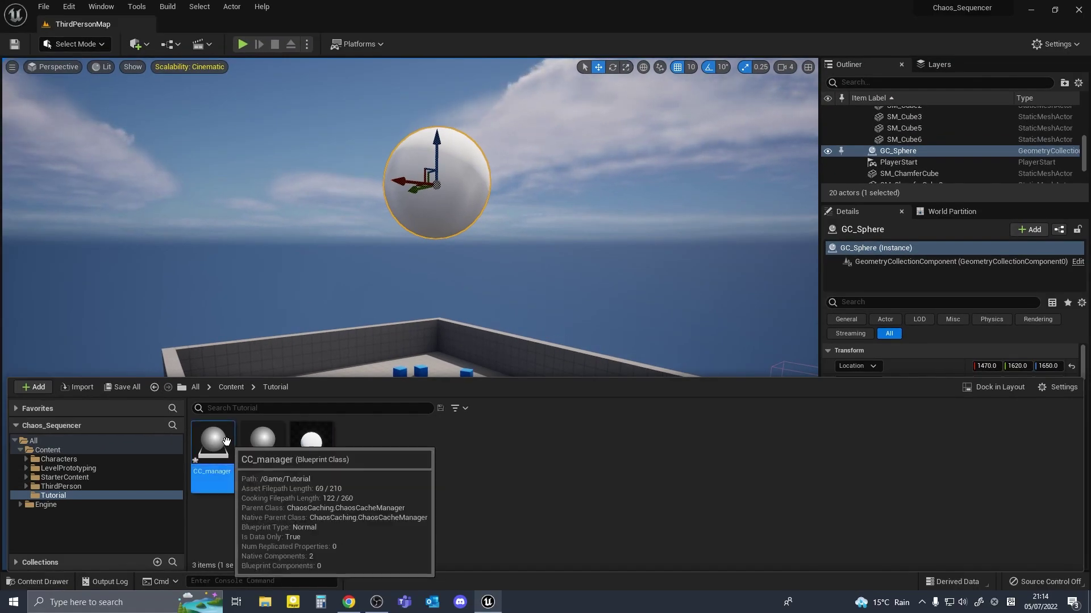
ctrl+click(275, 453)
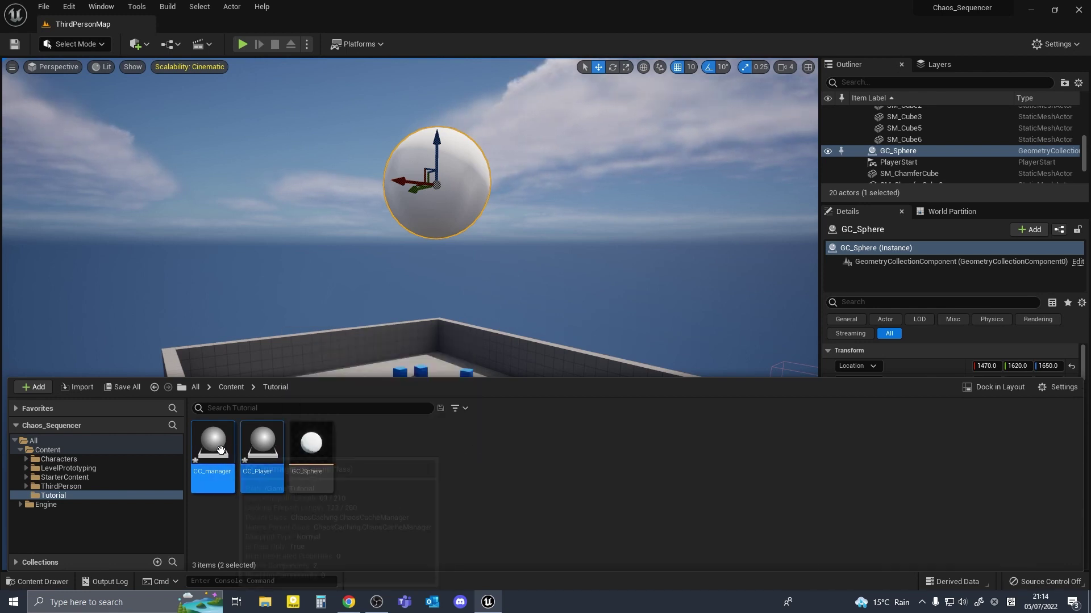
drag(222, 448, 437, 429)
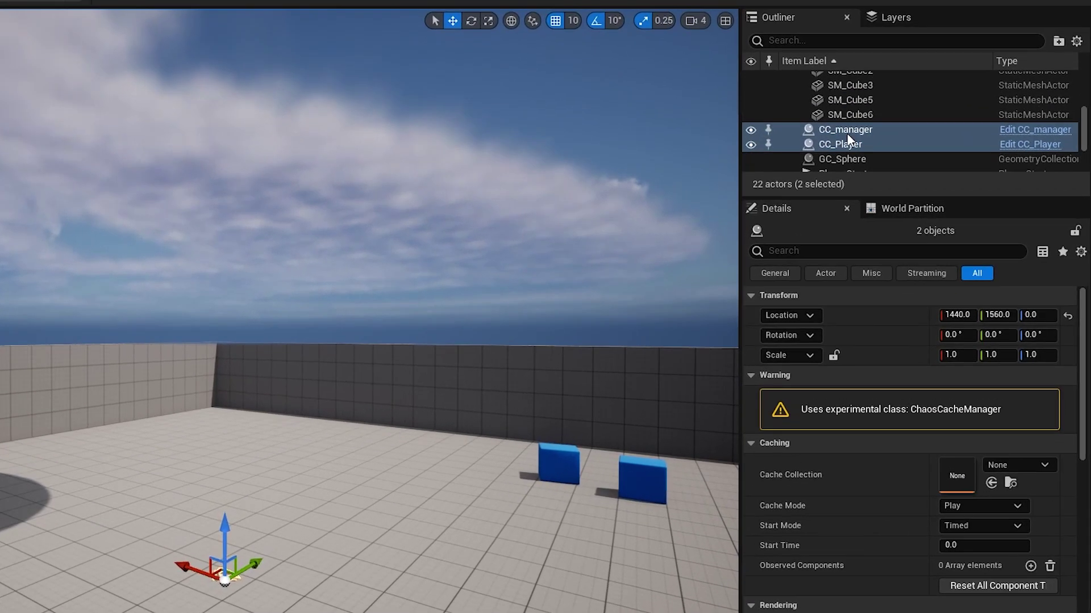
Step: Create a Chaos Cache Collection for CC_manager's cache collection and save it in the Tutorial folder as CC_Collection
click(902, 153)
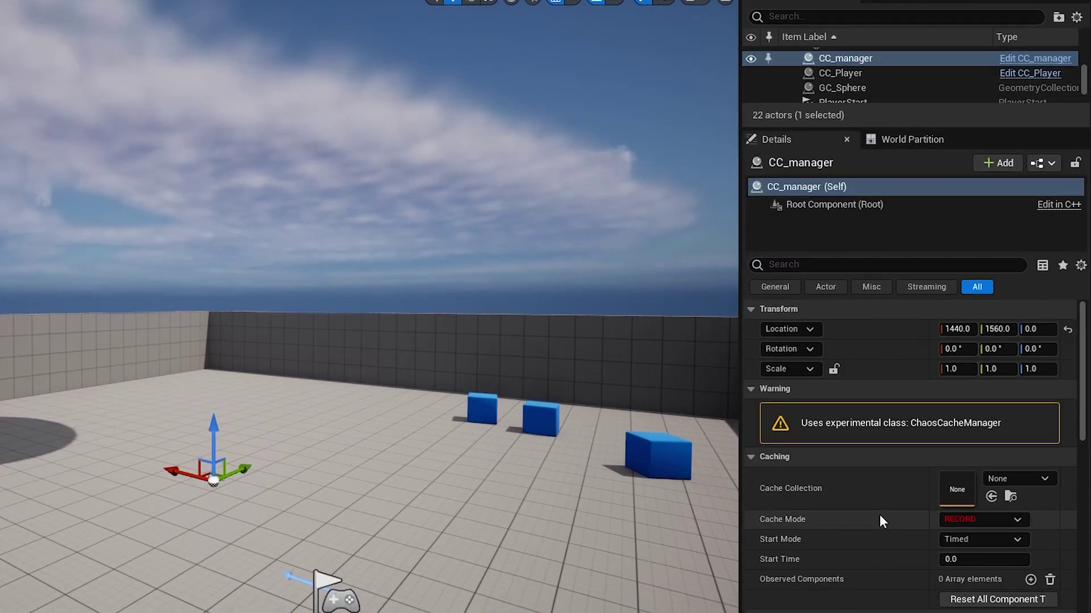
scroll(879, 515, down, 1)
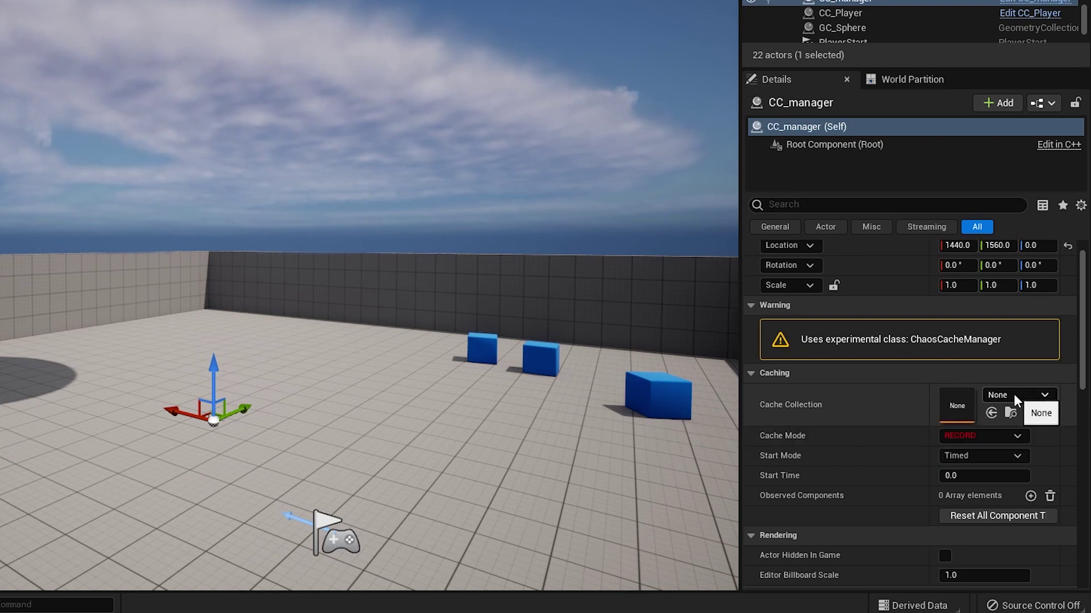
click(1014, 394)
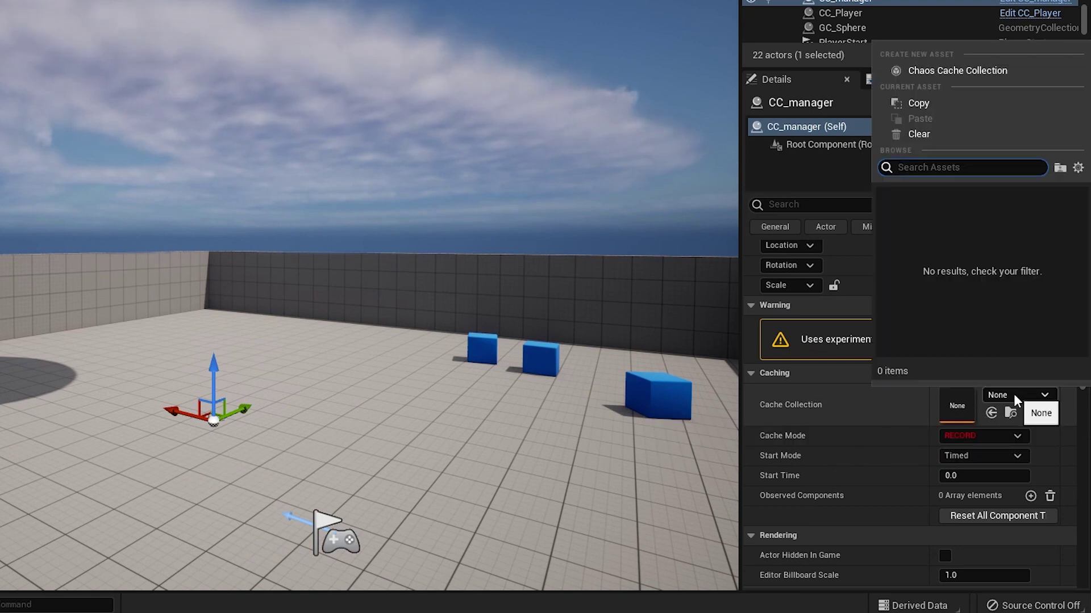
click(890, 408)
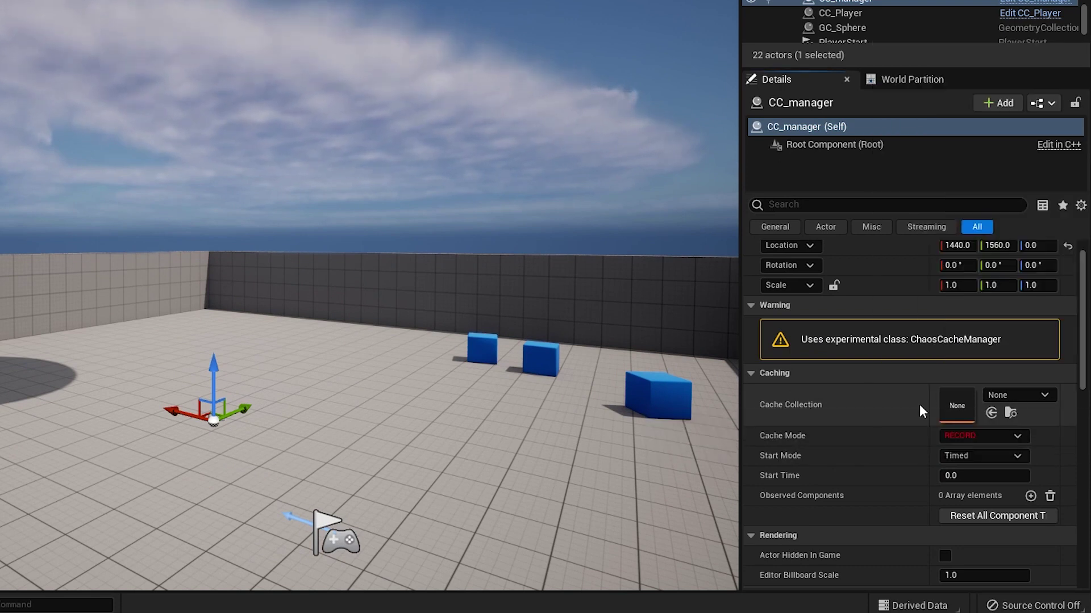
click(1003, 397)
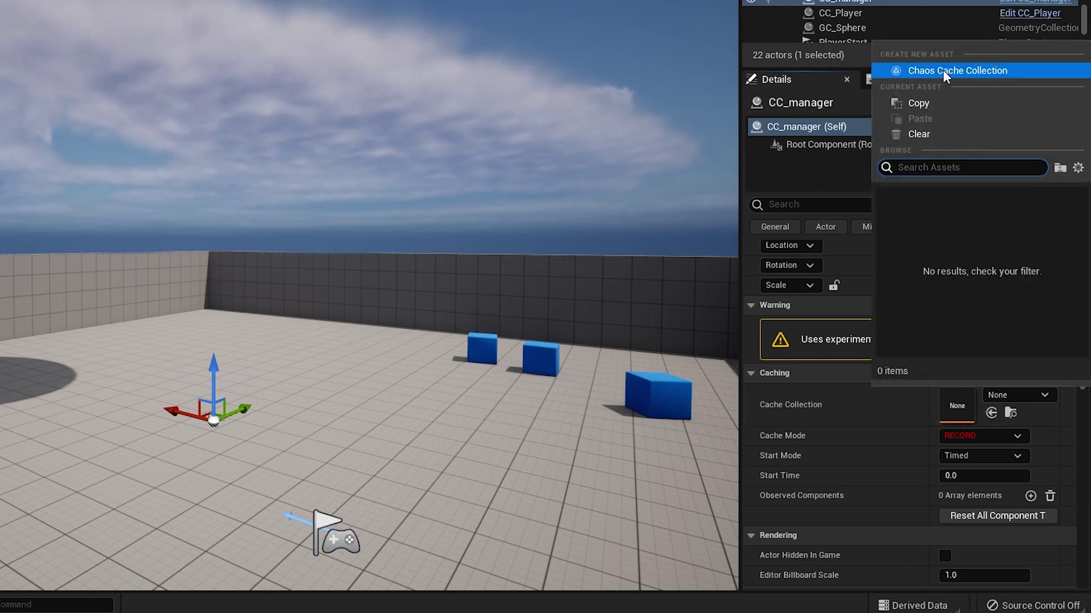
click(969, 71)
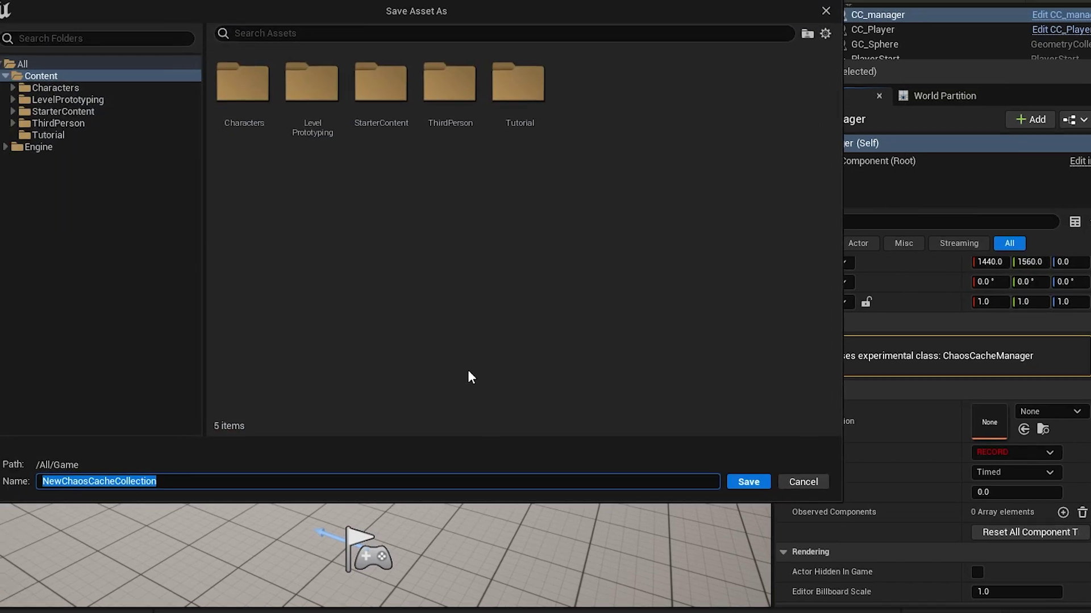
double_click(611, 151)
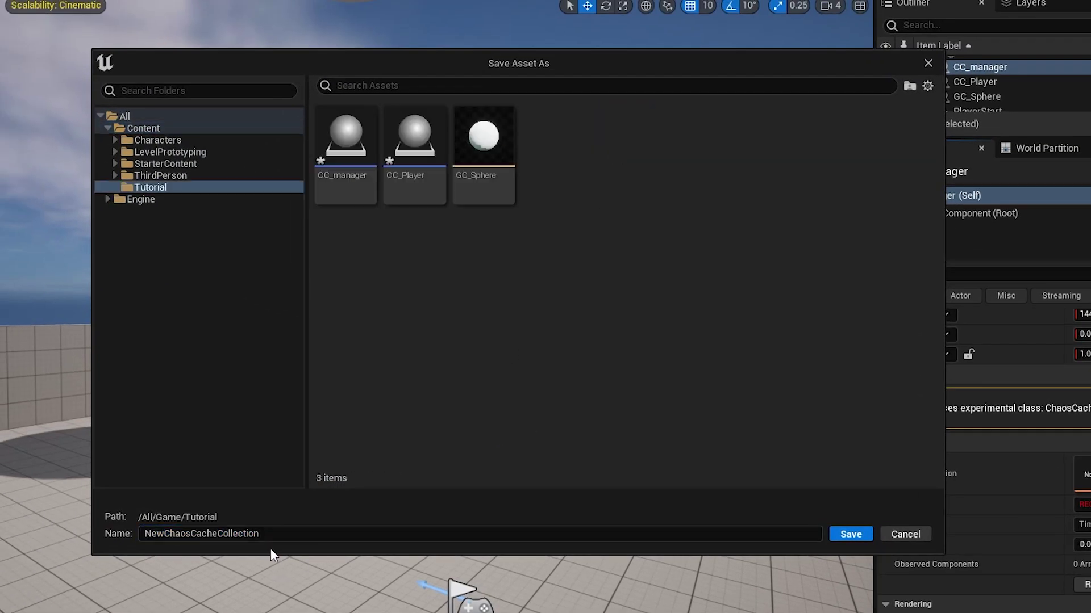
double_click(267, 534)
text(CC)
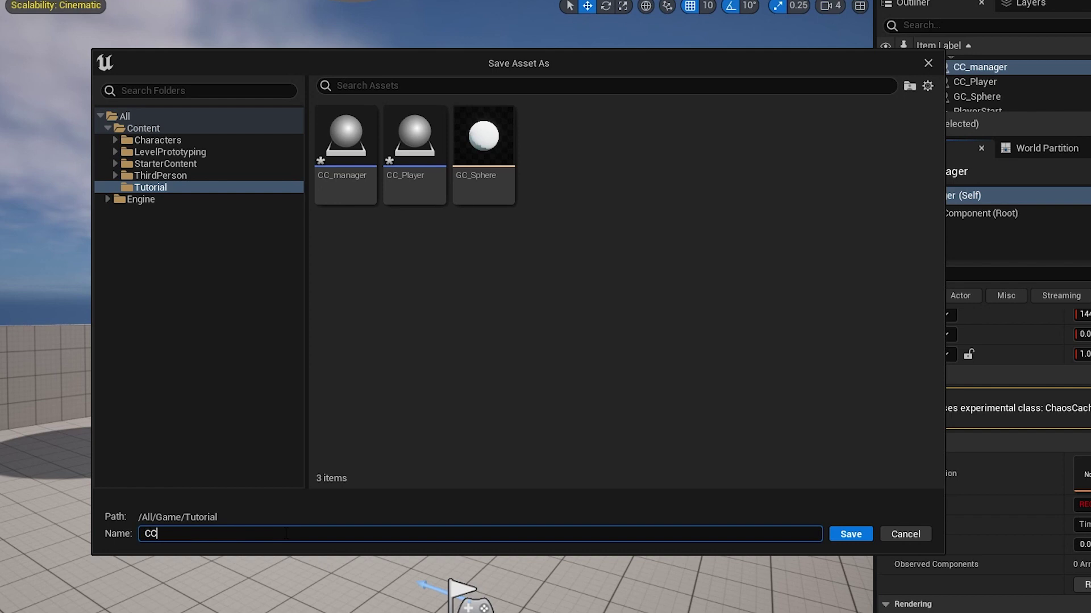
text(_Collection)
key(Return)
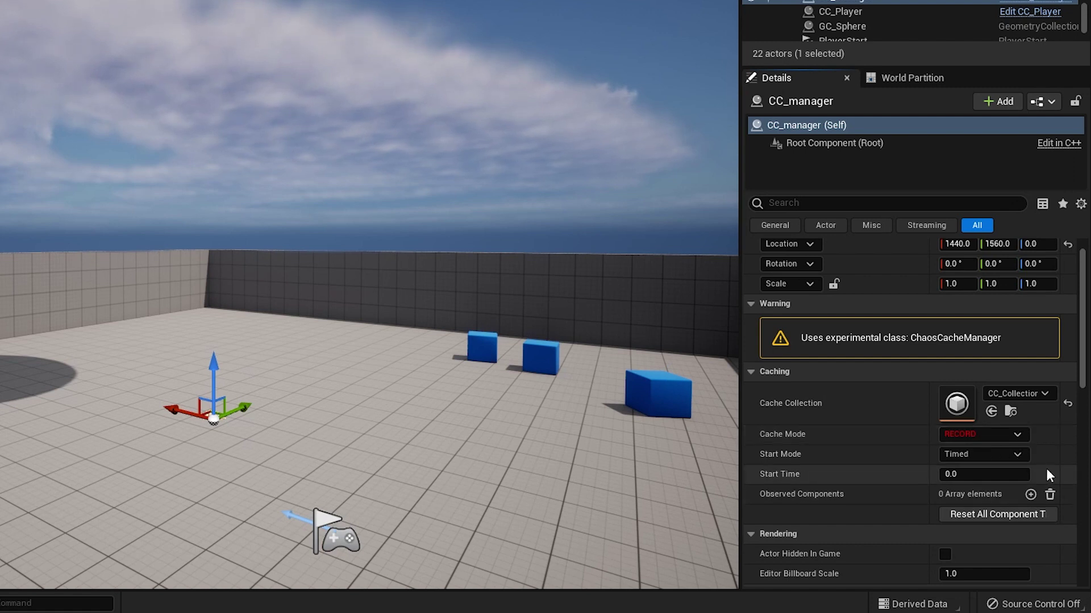
Step: Add one observed component entry to CC_manager and set its cache name to Gold_Cache
scroll(1056, 468, down, 2)
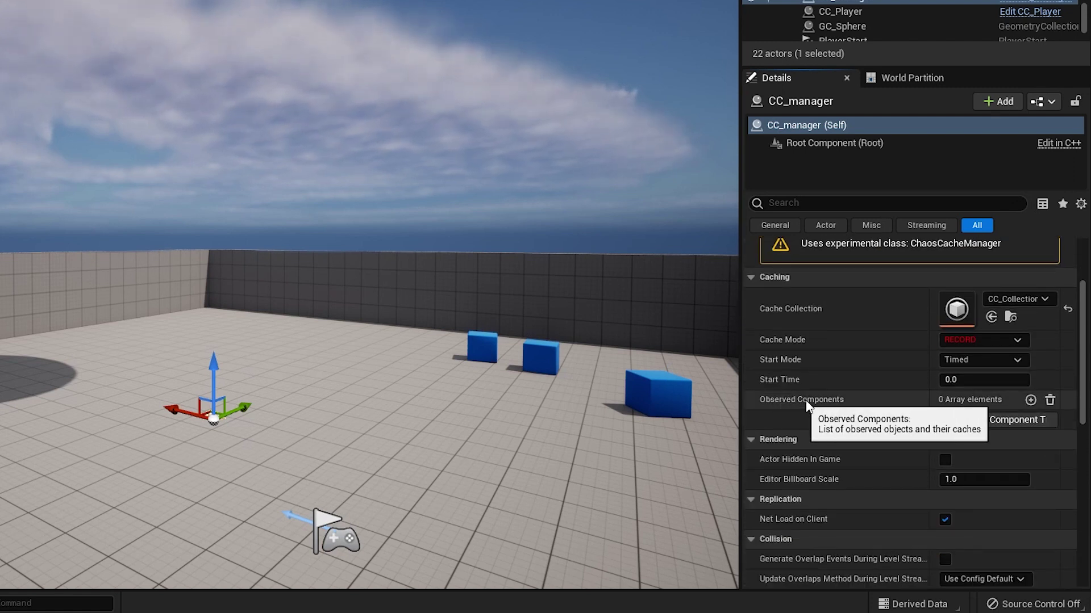
click(1030, 401)
scroll(919, 415, down, 1)
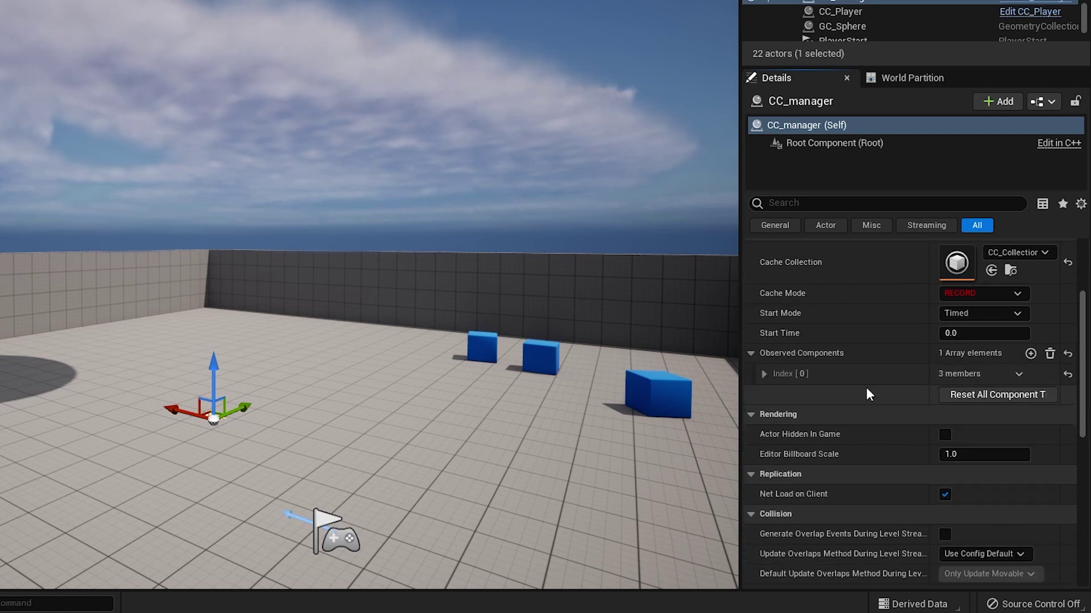
click(764, 373)
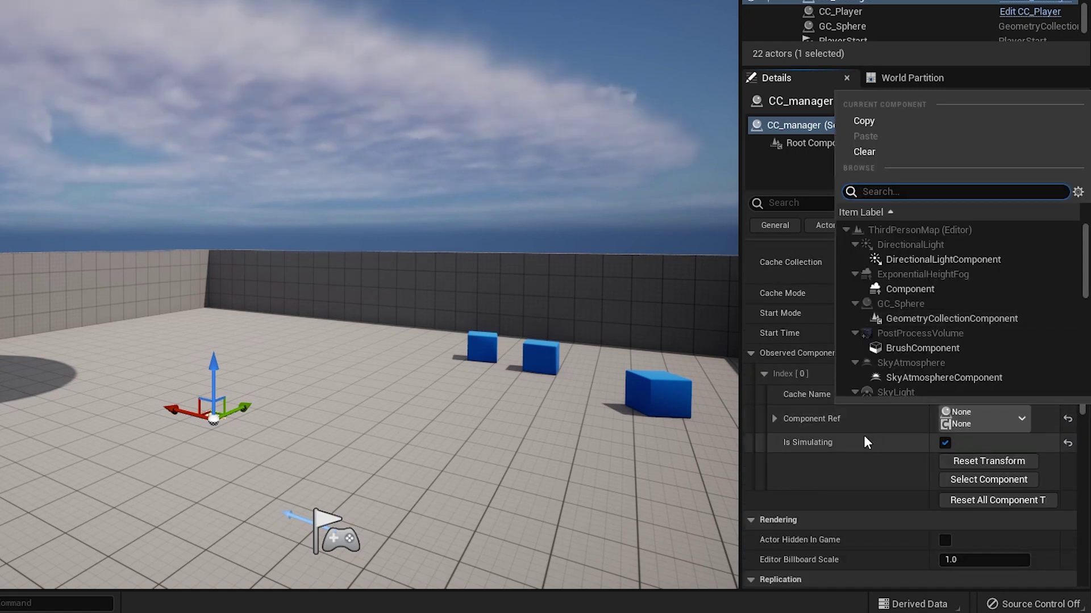
click(863, 435)
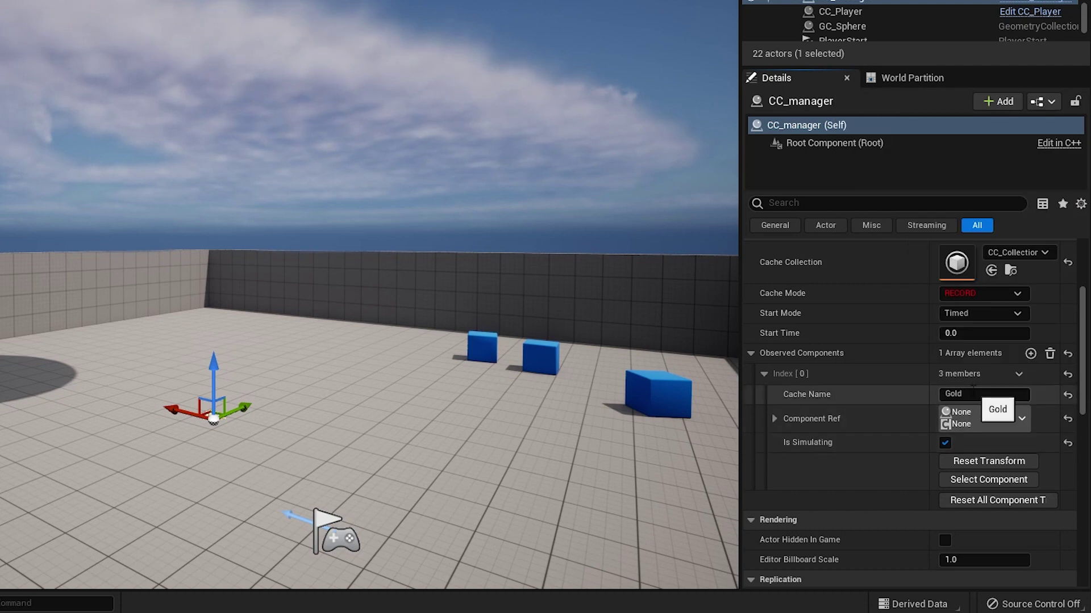
click(975, 389)
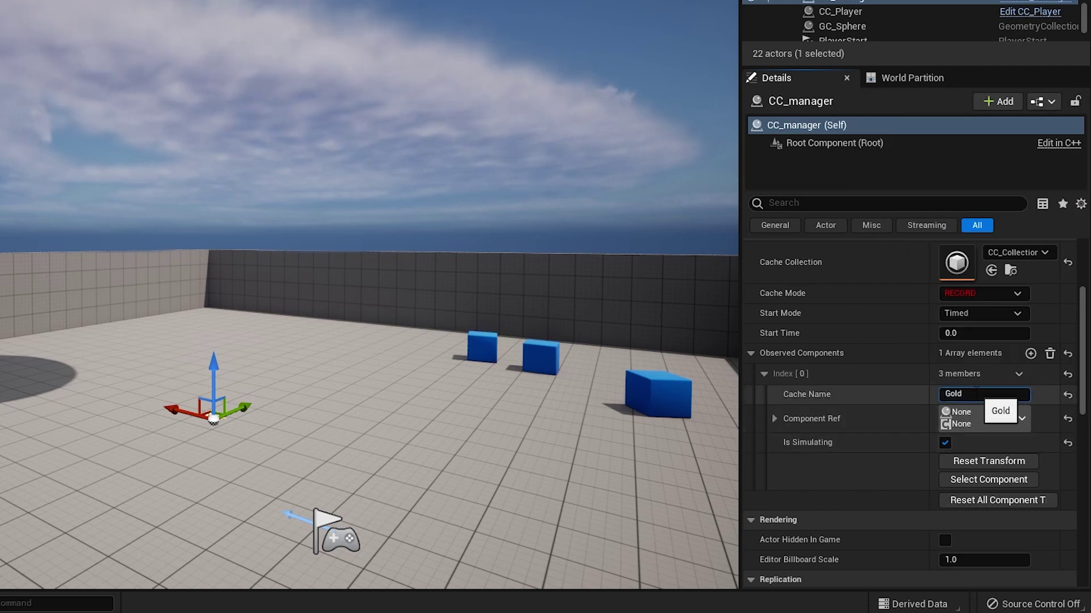
text(_Cache)
key(Return)
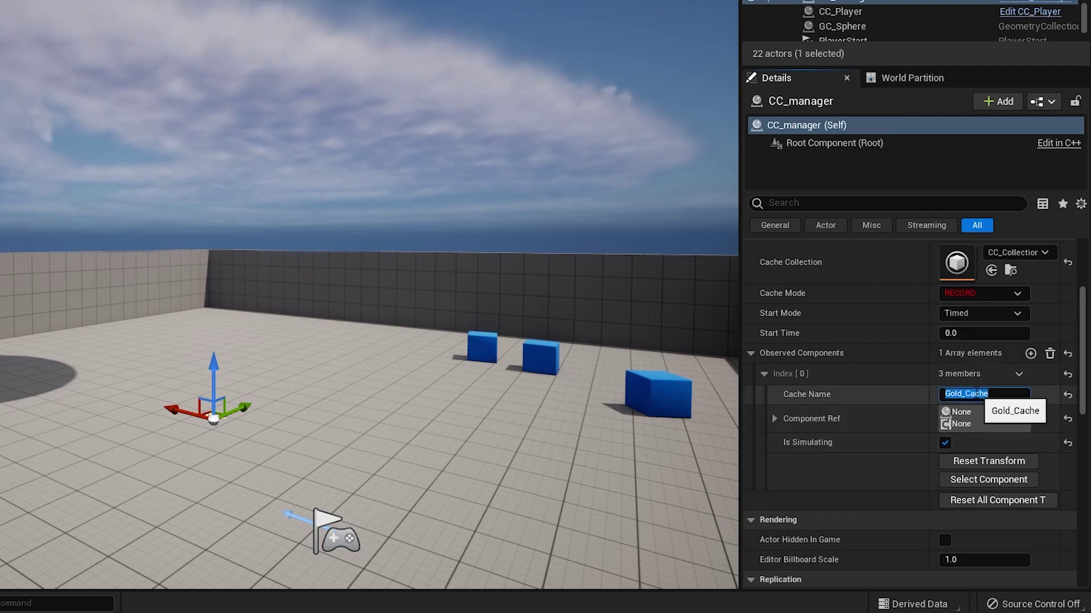
Step: Set the Gold_Cache entry's component reference to the GeometryCollectionComponent of GC_Sphere
click(773, 419)
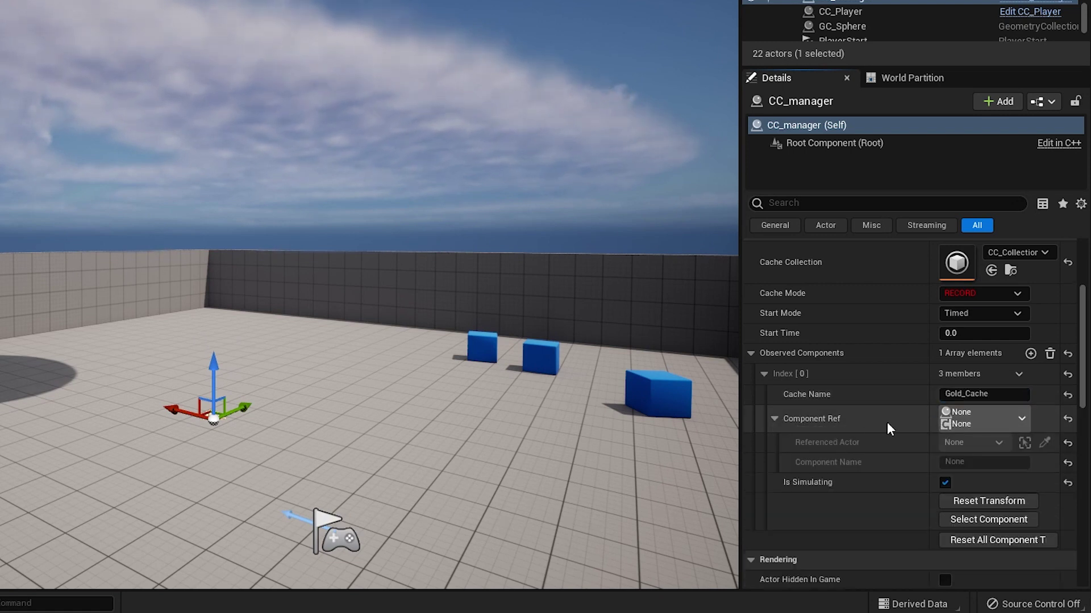
click(1010, 417)
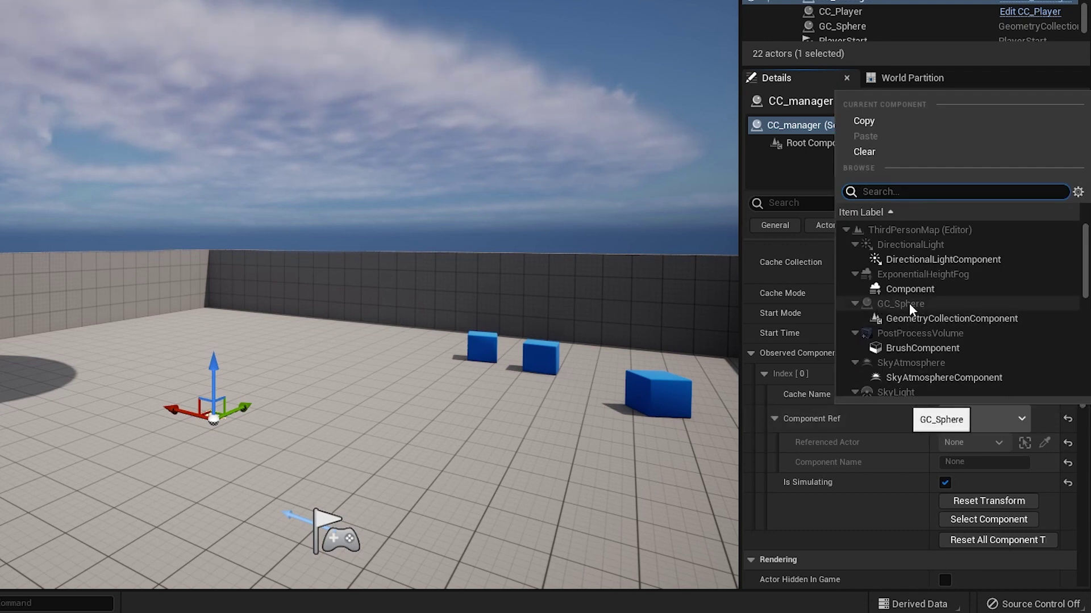
click(986, 317)
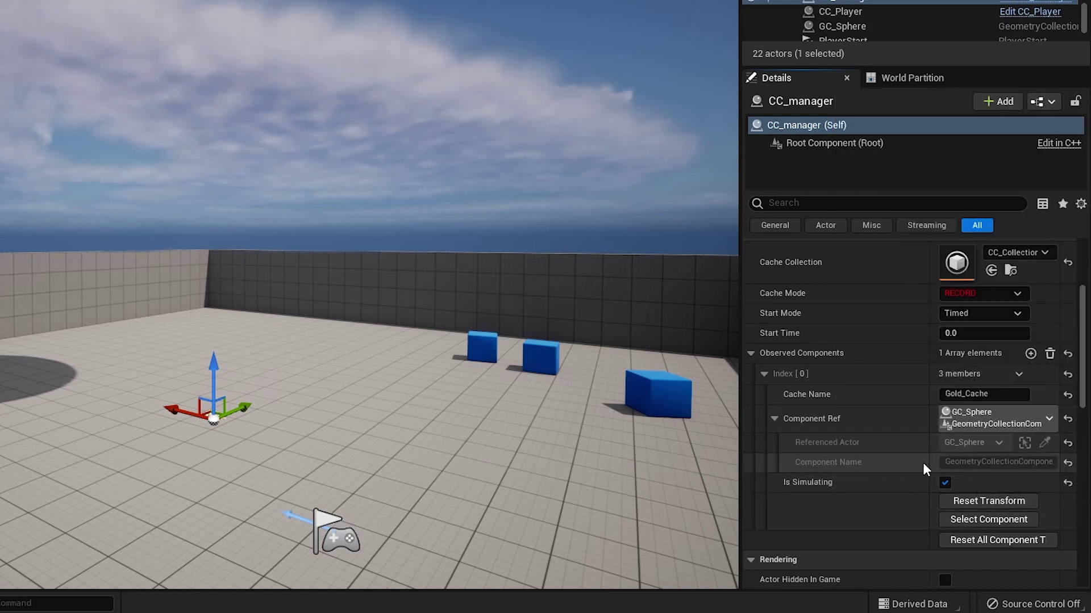
scroll(911, 487, down, 2)
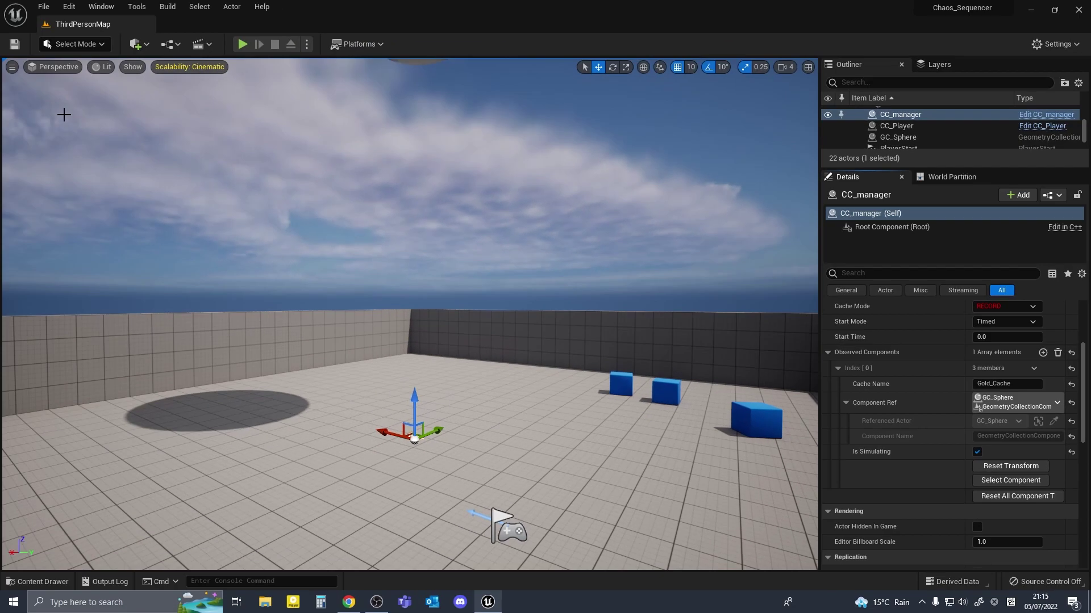
scroll(986, 390, up, 3)
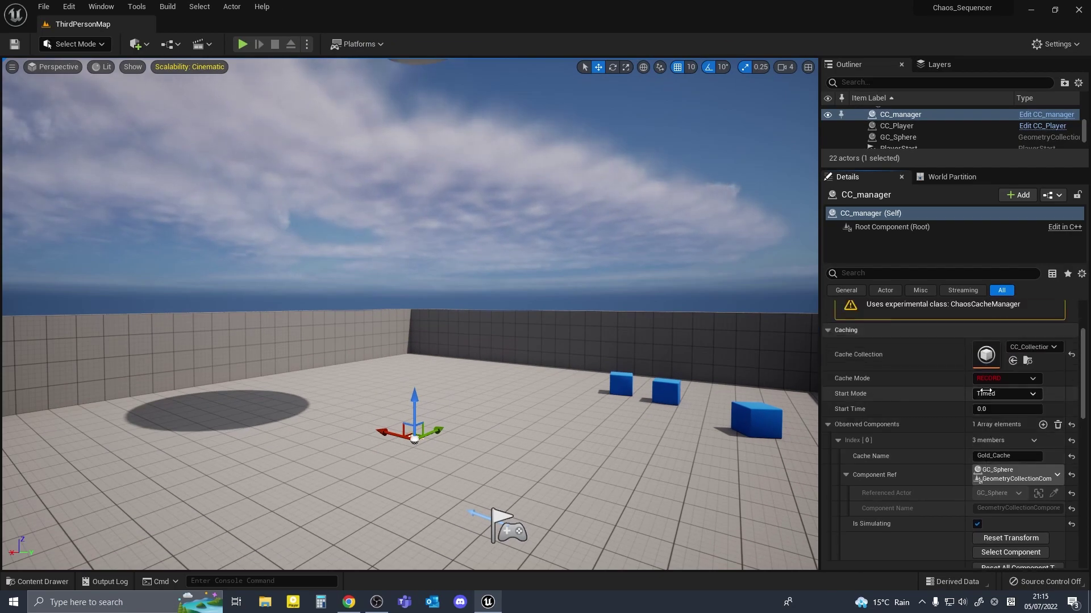
Step: Play the level to record the sphere's destruction into the cache, moving the character to watch it, and stop the session
right_drag(500, 416, 499, 375)
key(s)
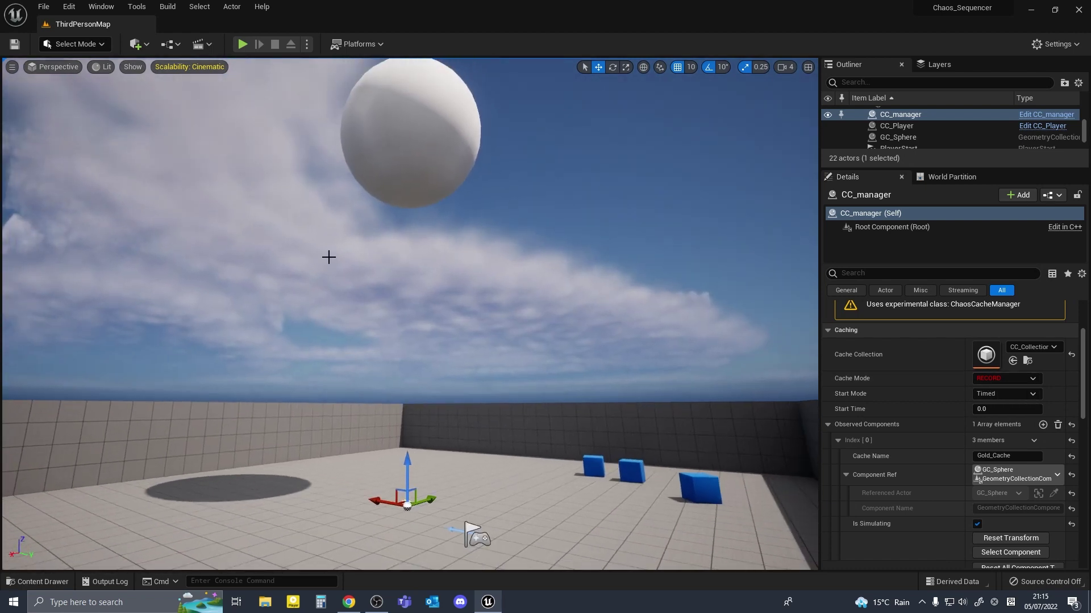
click(244, 42)
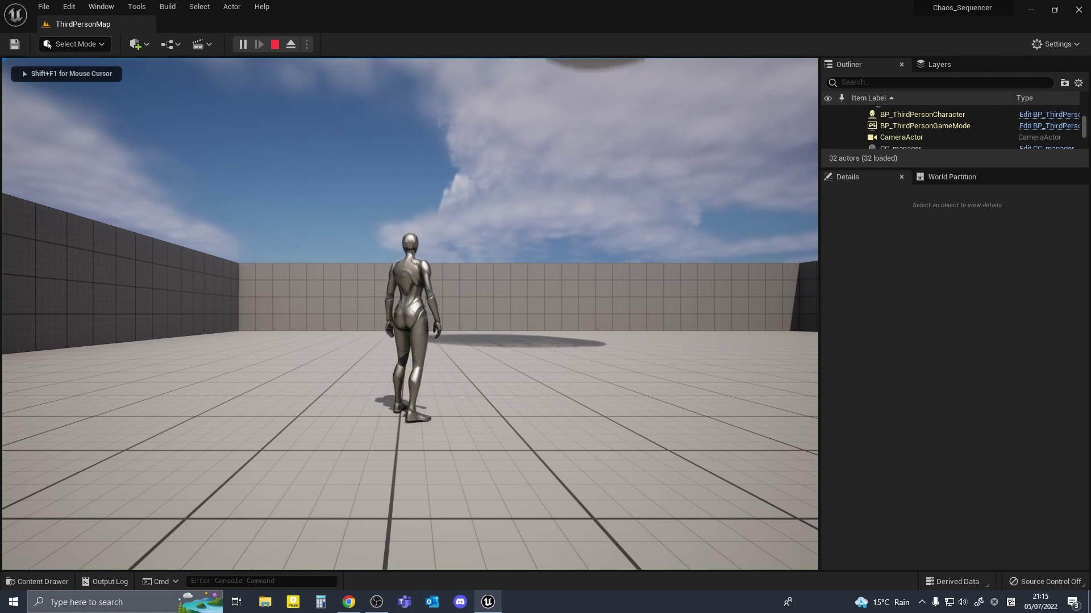
key(a)
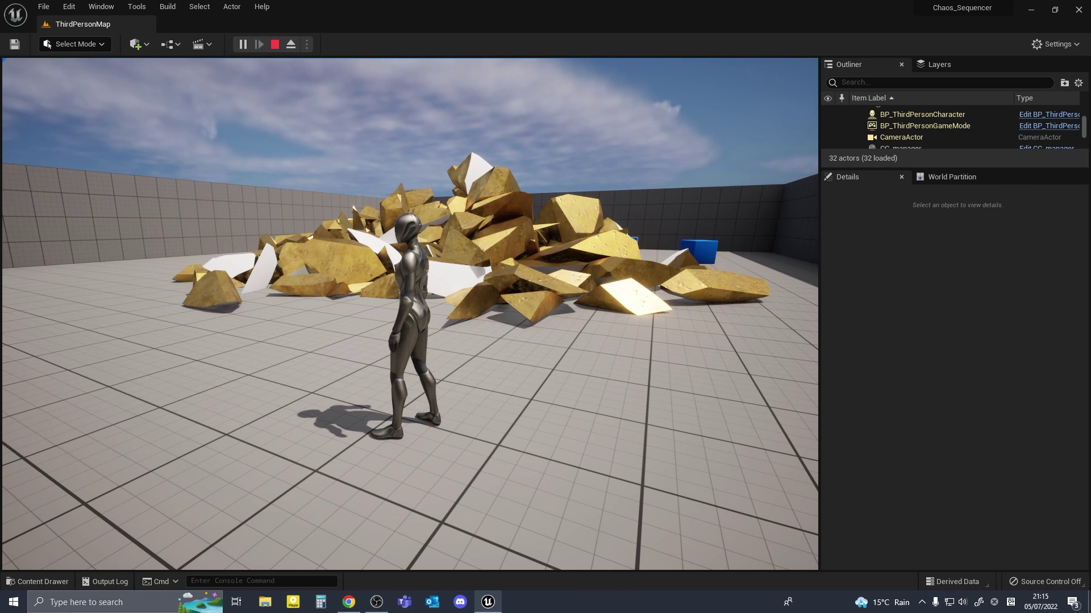
key(a)
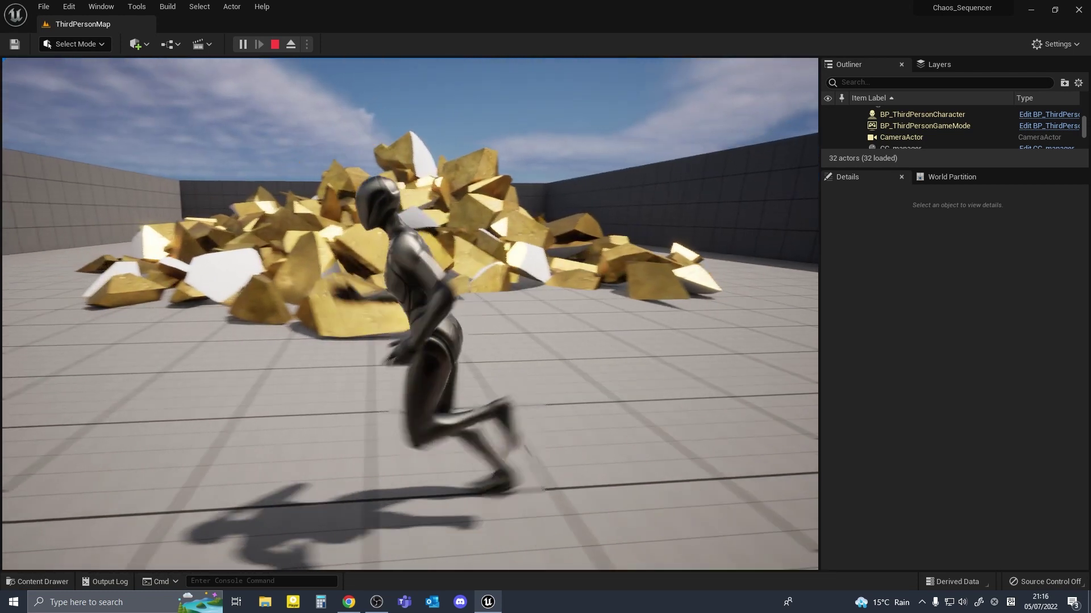
key(w)
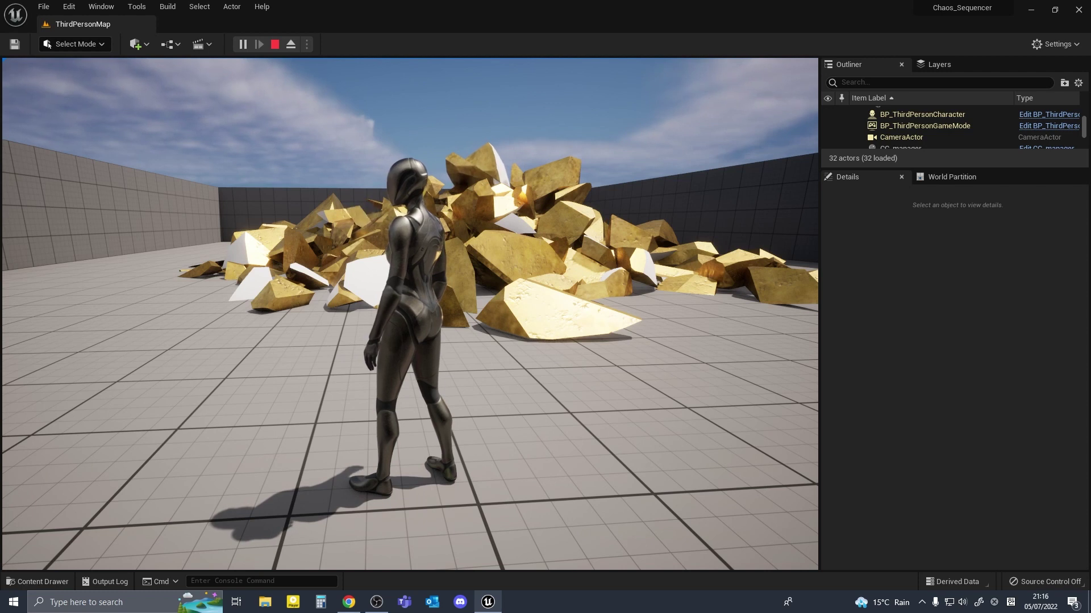
key(Escape)
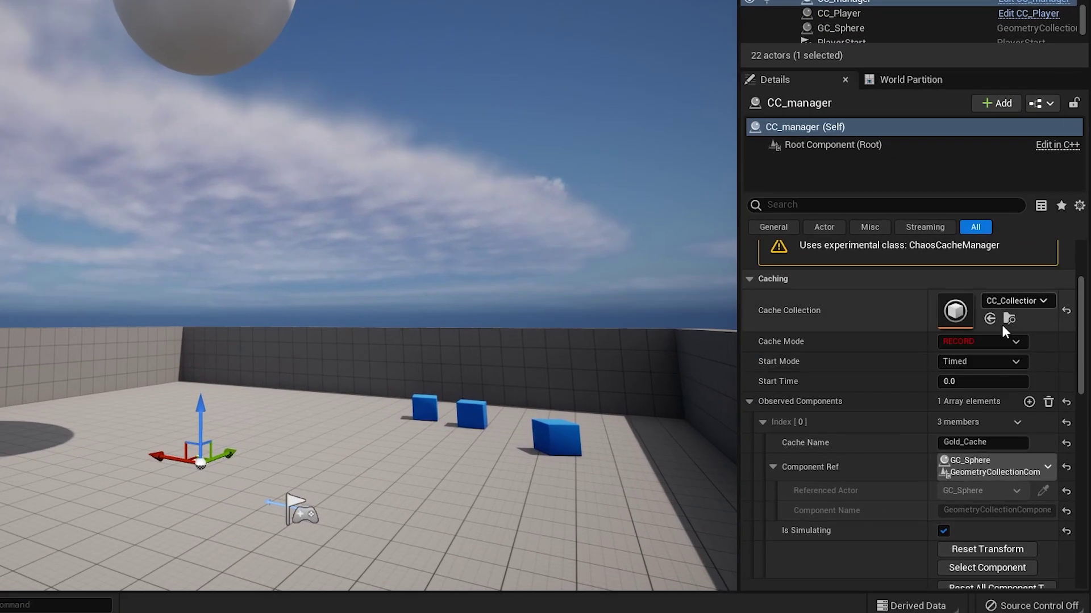
Step: Set CC_manager's cache mode to Play
click(1003, 379)
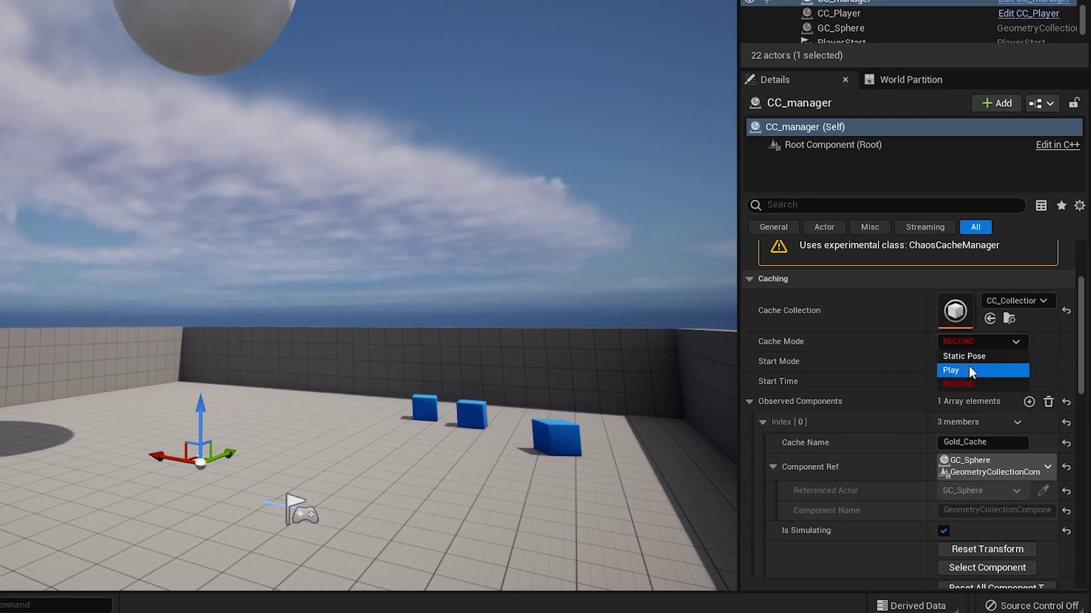
click(969, 369)
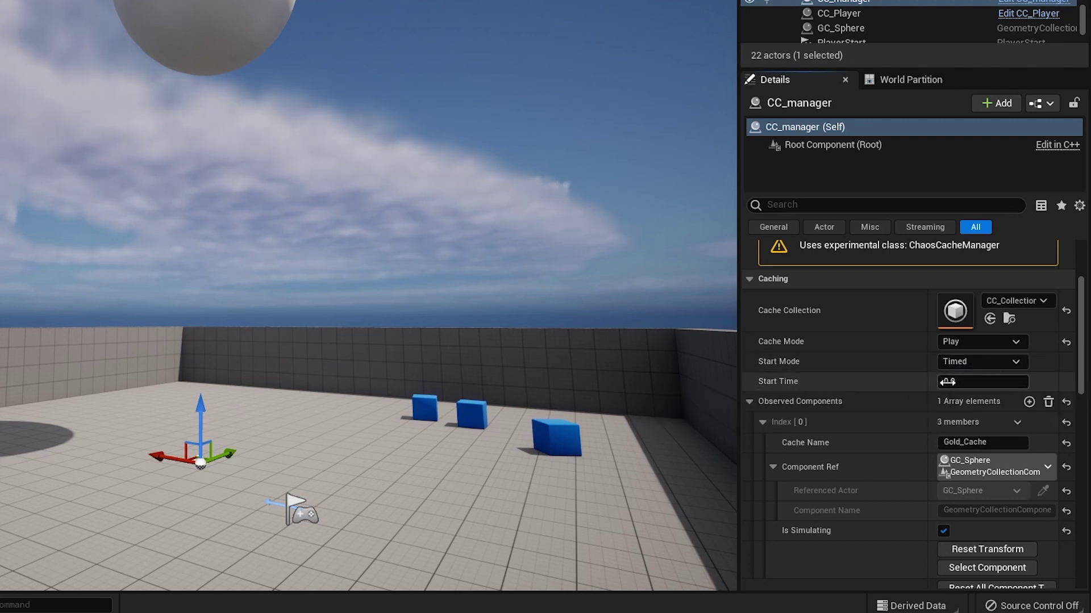
mouse_move(982, 381)
mouse_down()
mouse_move(1079, 381)
mouse_move(963, 382)
mouse_up()
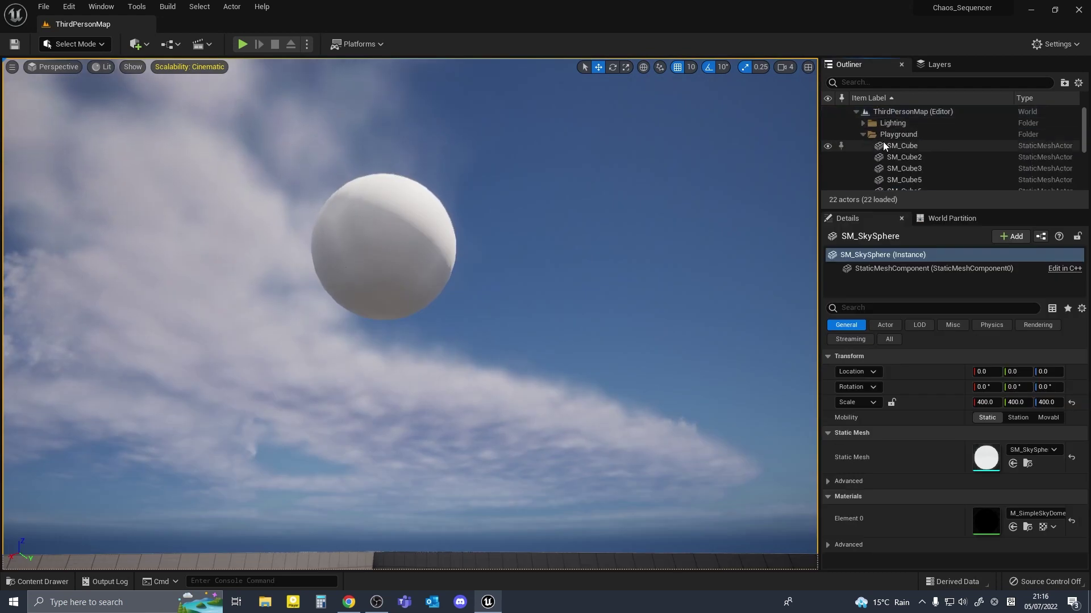
Step: Select CC_Player in the level and assign CC_Collection as its cache collection
click(862, 134)
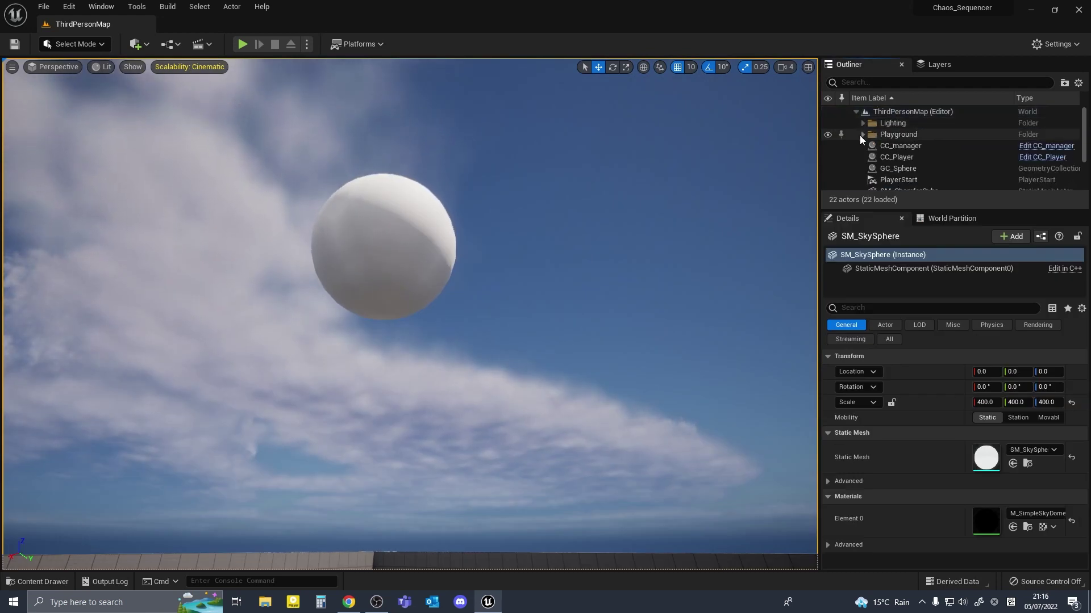
click(894, 158)
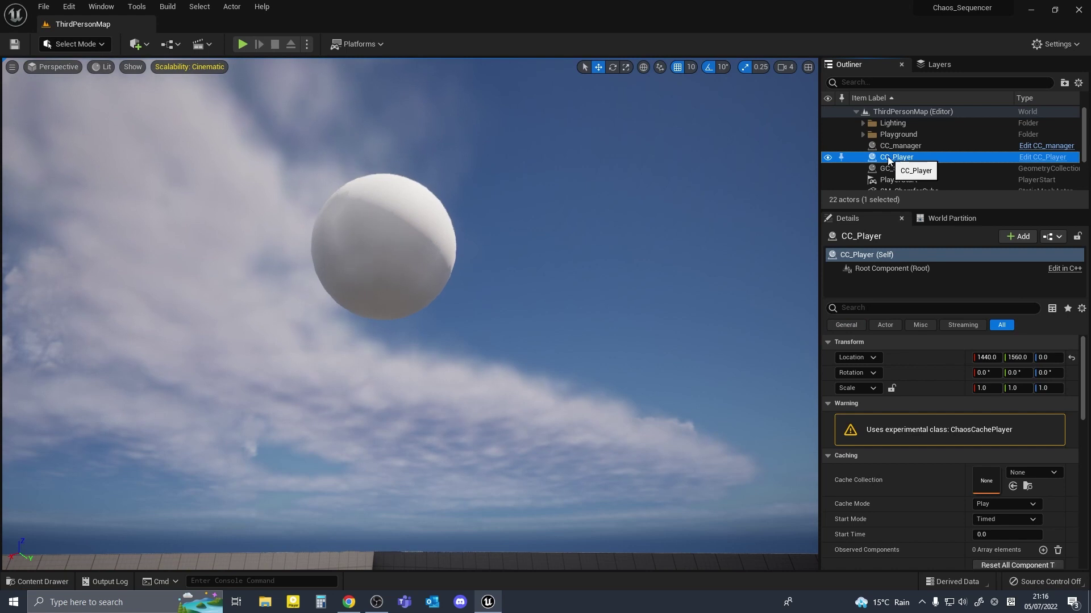
scroll(894, 434, down, 2)
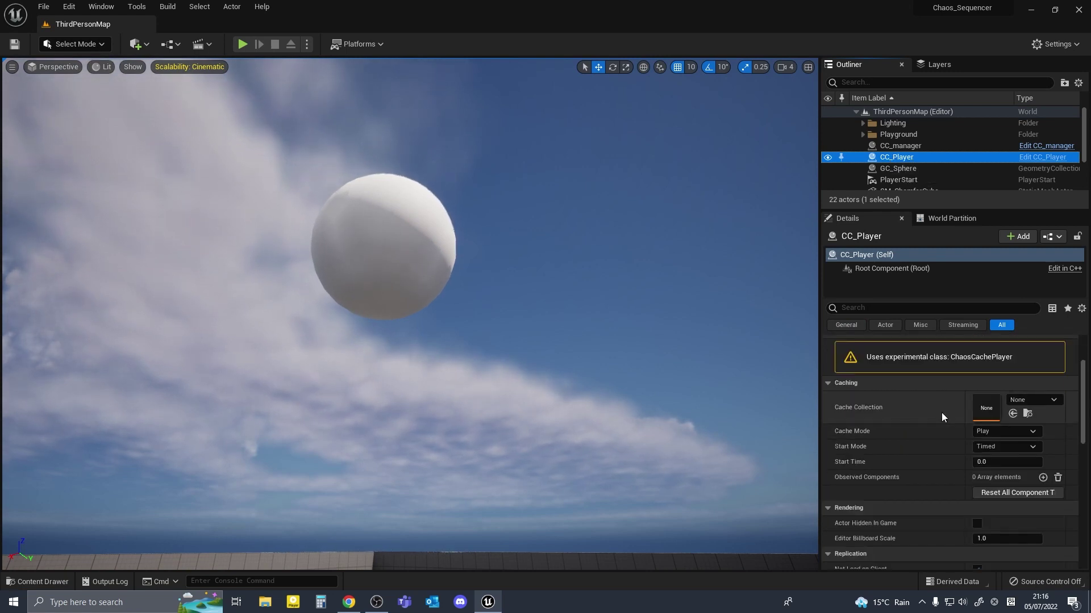
click(1040, 402)
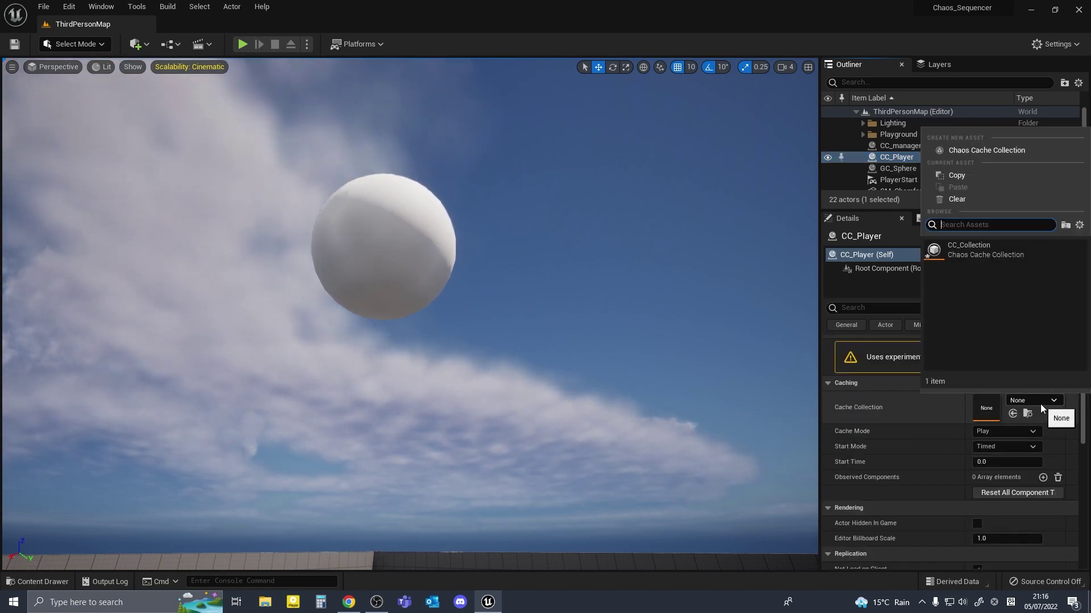
click(972, 253)
Step: Add an observed component to CC_Player with cache name Gold_cache, referencing the GeometryCollectionComponent of GC_Sphere
scroll(872, 437, down, 1)
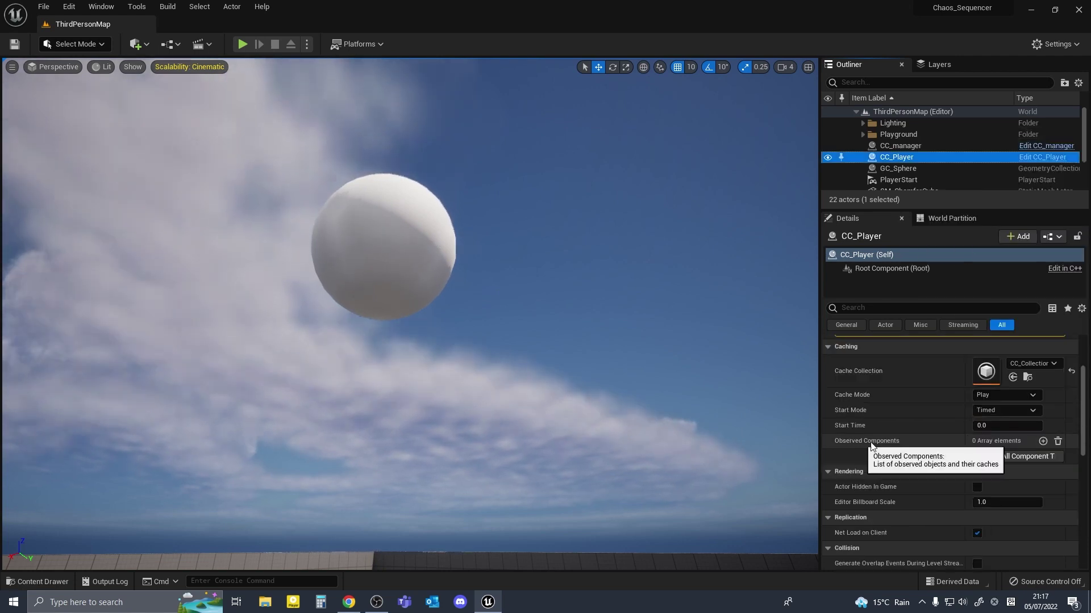
click(1043, 441)
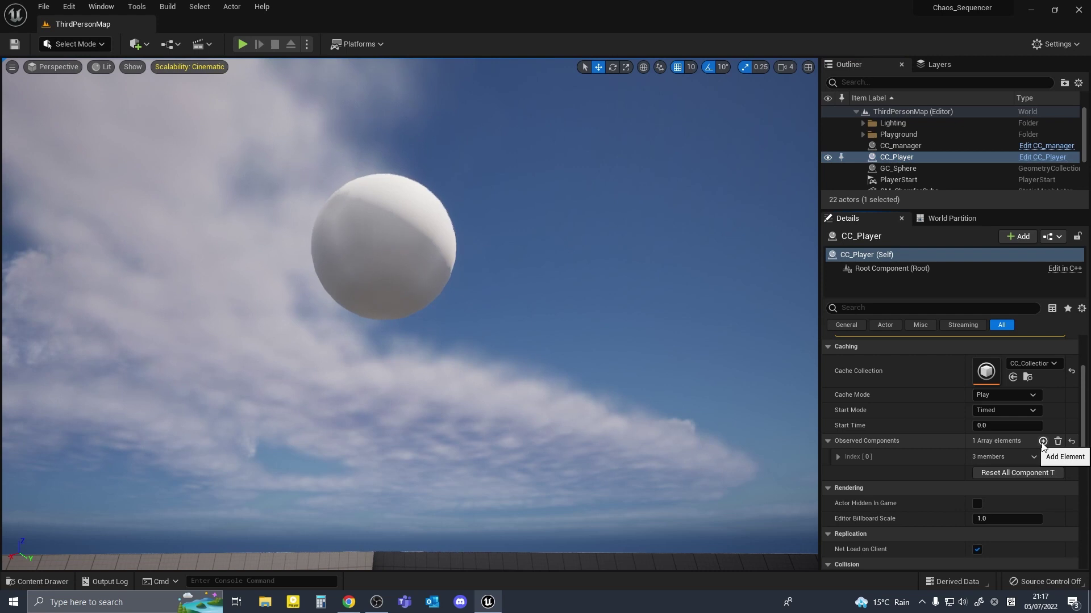
scroll(928, 432, down, 2)
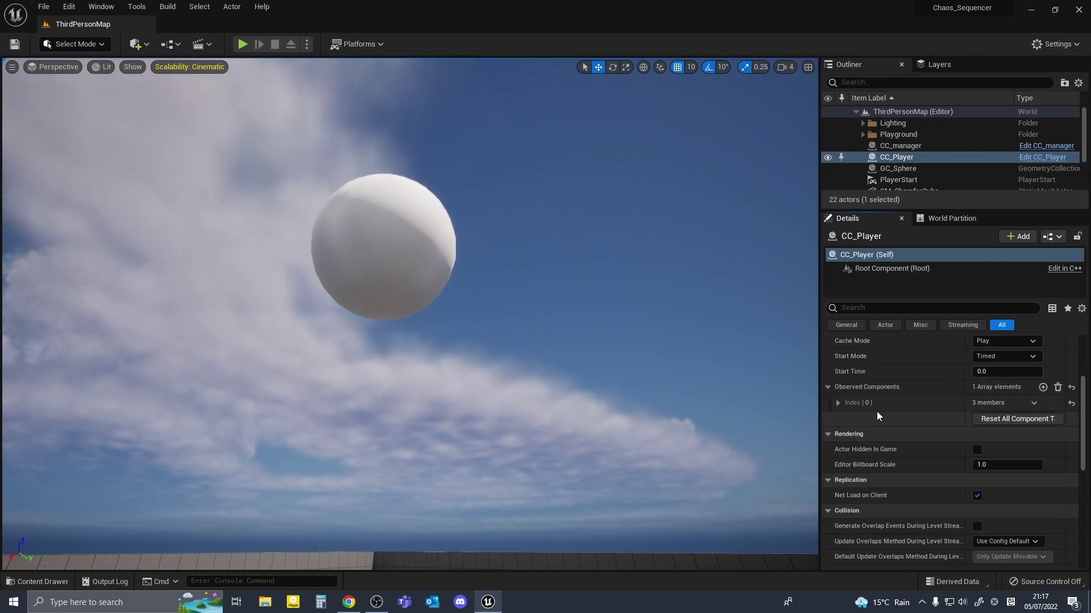
click(838, 402)
scroll(943, 402, down, 1)
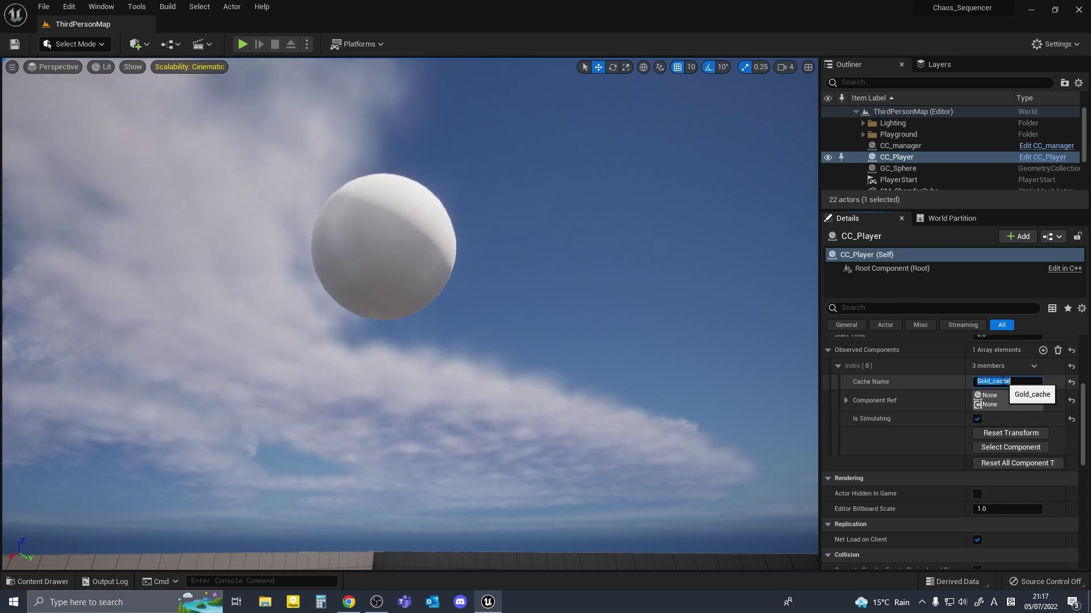
click(1000, 401)
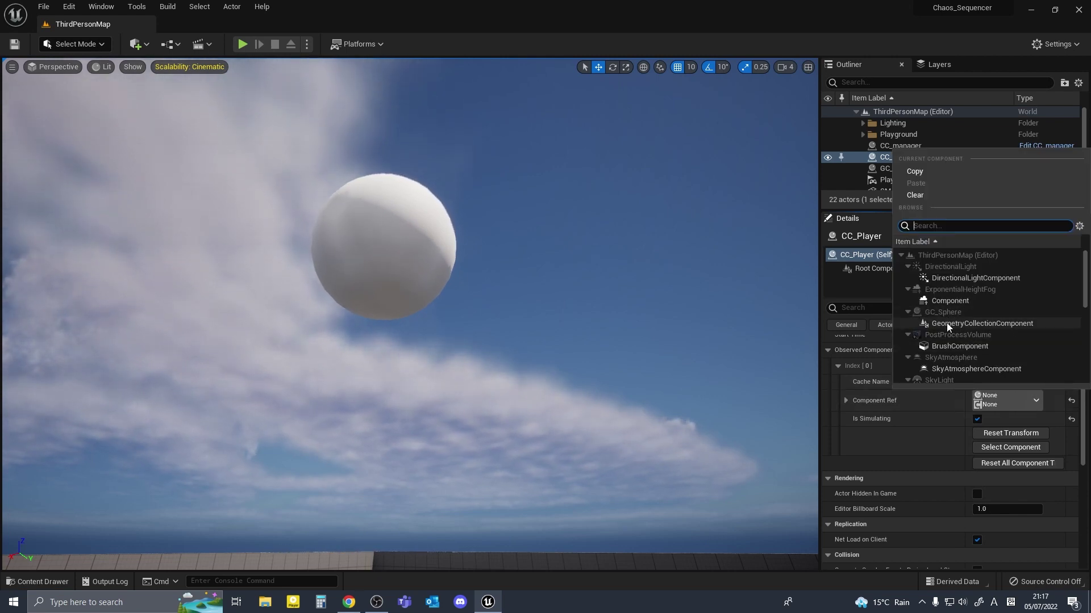
click(989, 325)
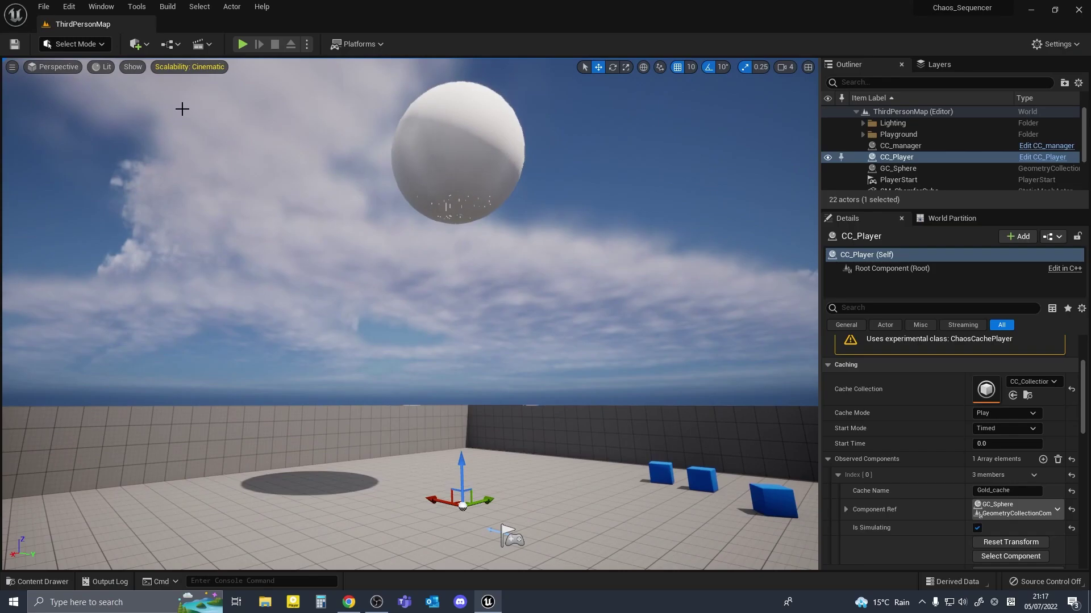
Step: Add a level sequence named Gold in the Tutorial folder and set its display rate to 24 fps
click(199, 44)
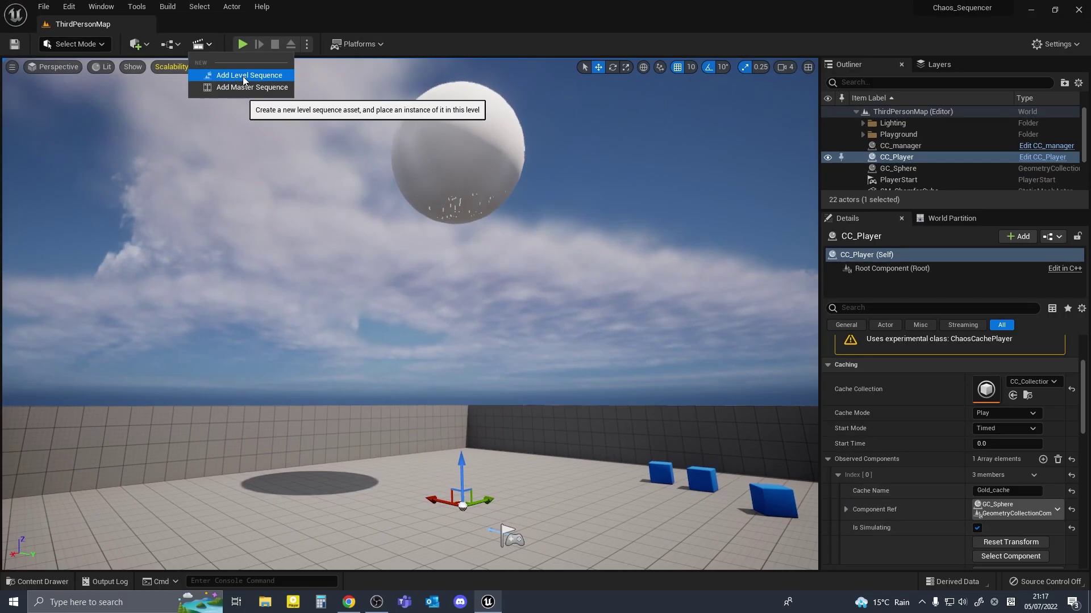
click(337, 101)
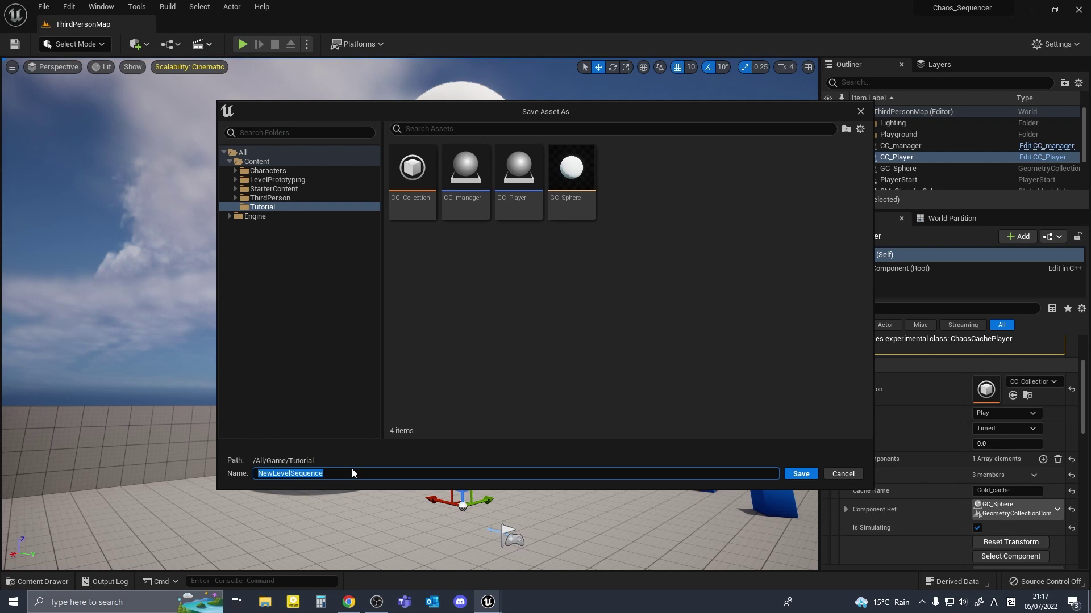
text(Gold)
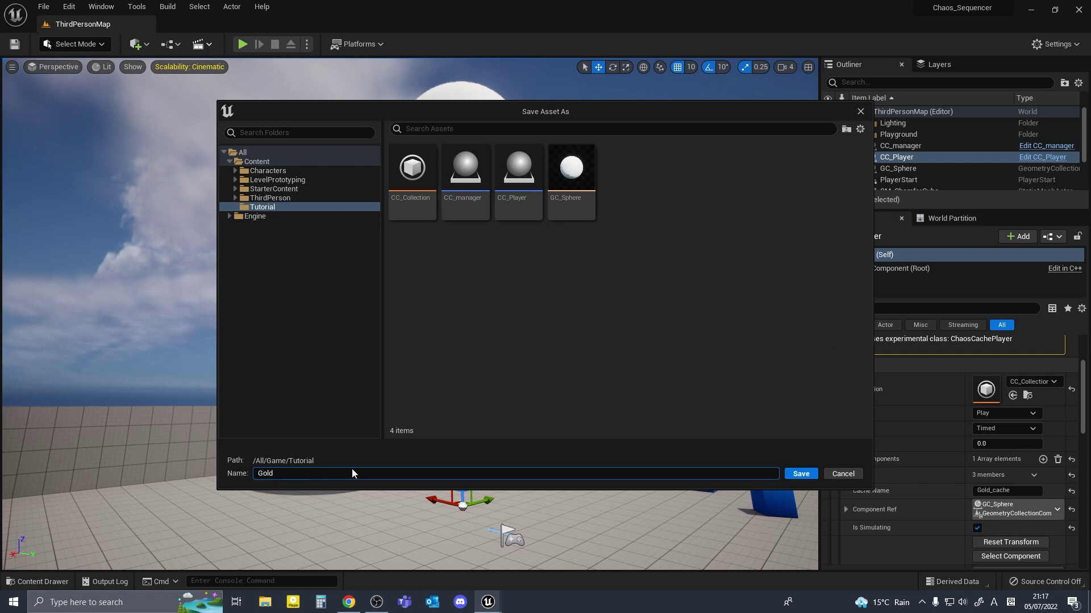
key(Return)
click(414, 338)
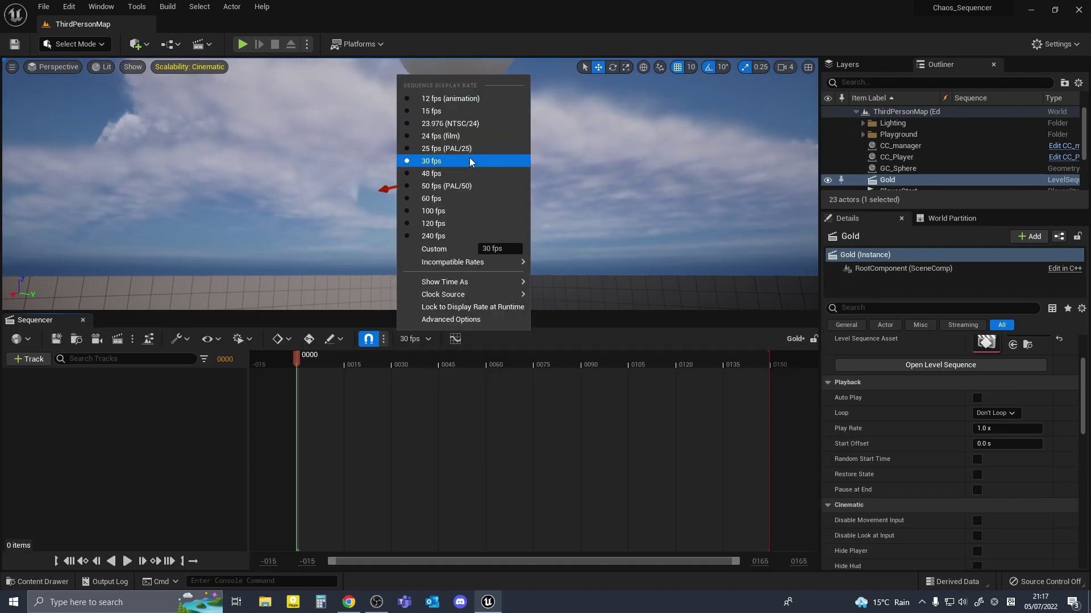
click(451, 138)
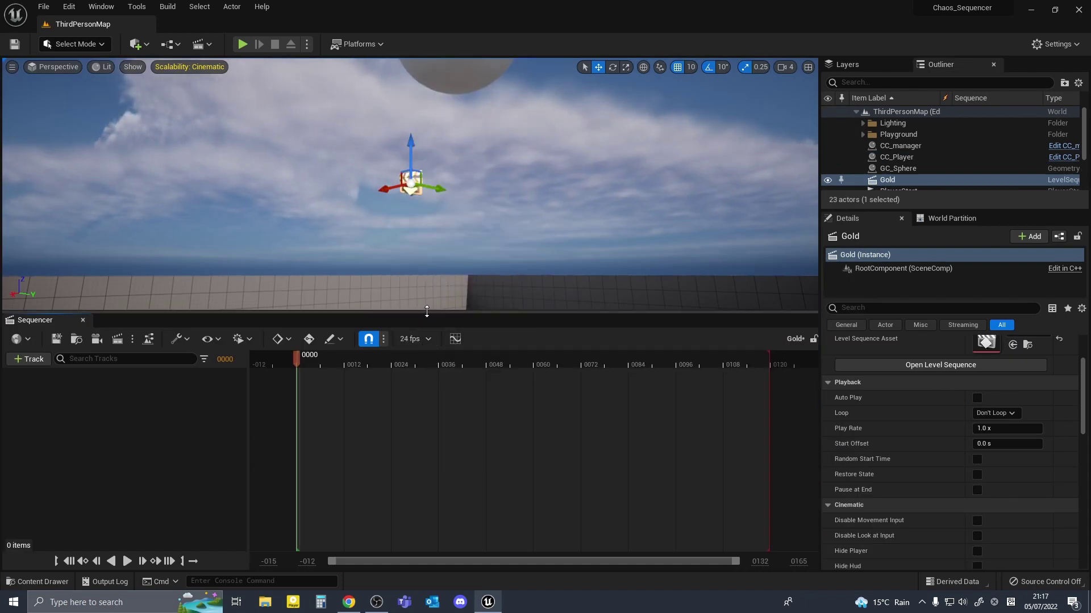
Step: Enlarge the viewport over Sequencer and add the GC_Sphere actor to the Gold sequence
drag(425, 312, 424, 401)
right_drag(421, 284, 392, 216)
right_drag(474, 227, 474, 242)
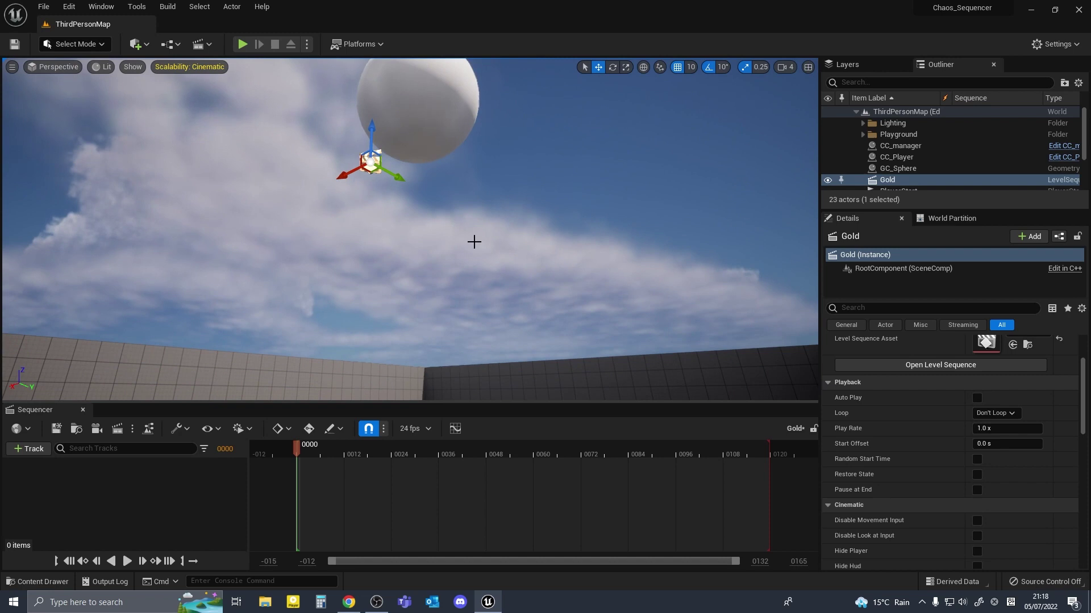
click(418, 116)
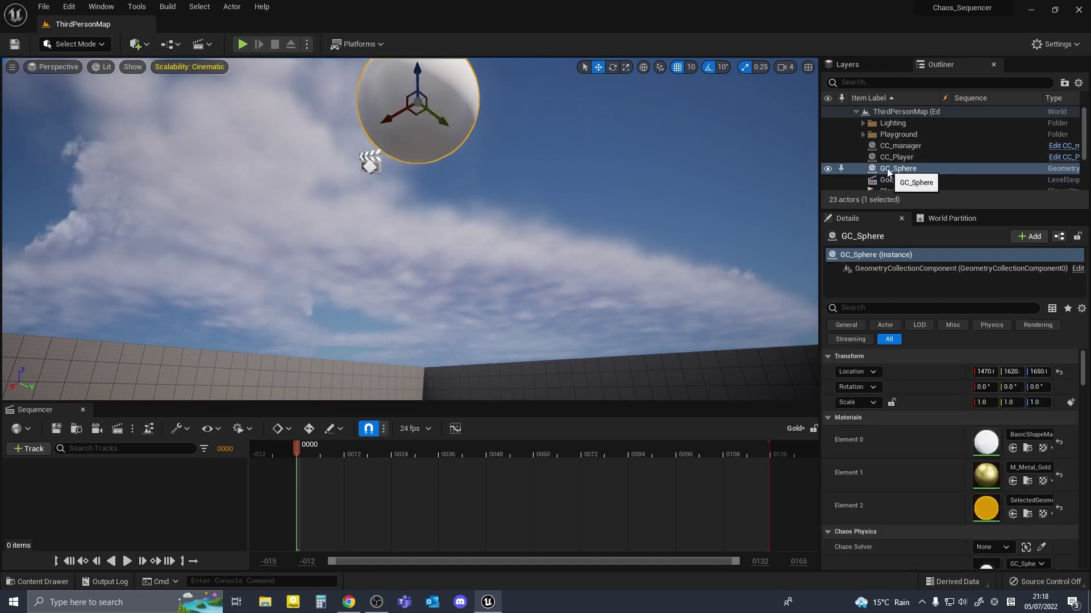
drag(895, 170, 402, 380)
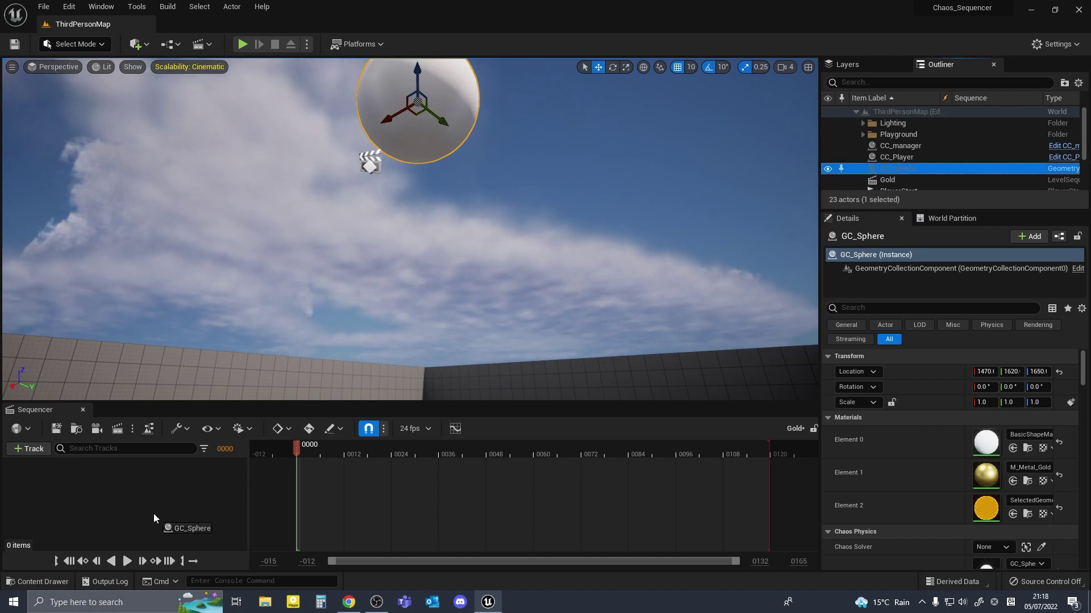
mouse_move(153, 513)
mouse_down()
mouse_move(173, 503)
mouse_move(141, 511)
mouse_up()
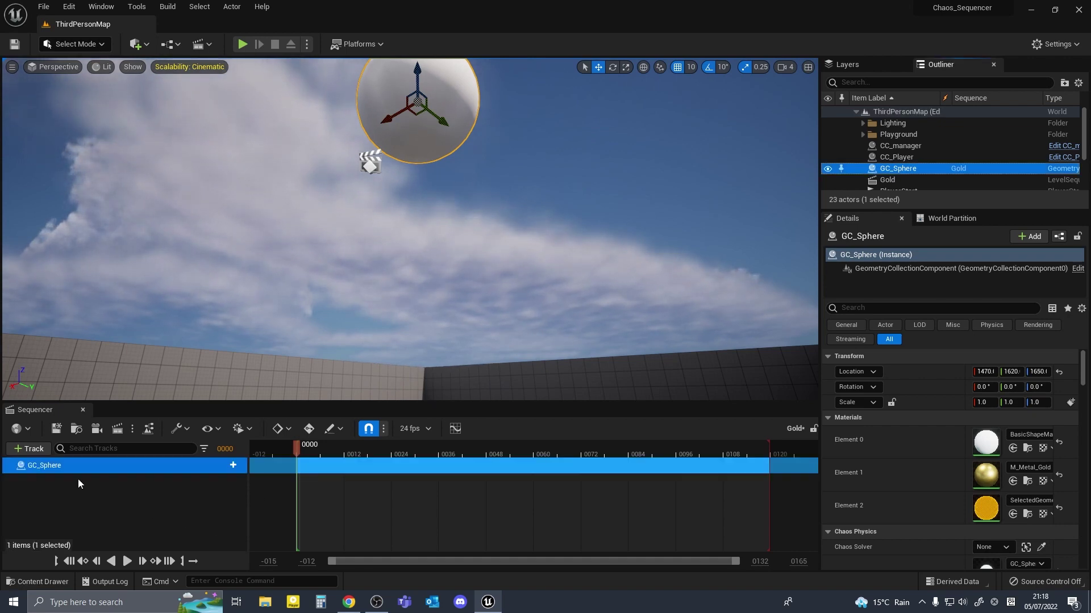
Step: Add an Attach track to GC_Sphere with a new binding to CC_Player
click(218, 465)
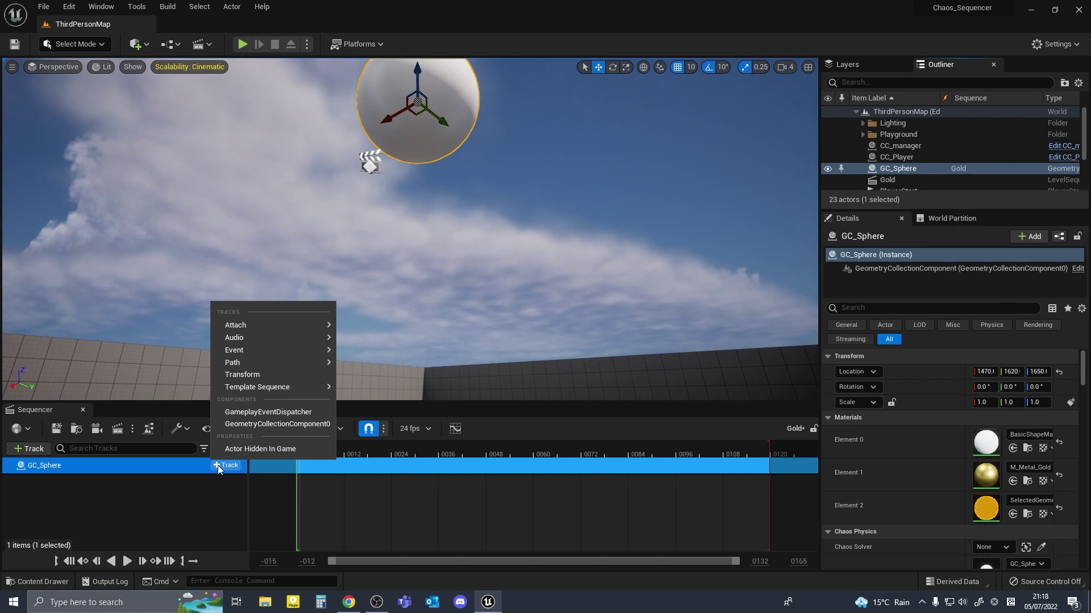
mouse_move(285, 322)
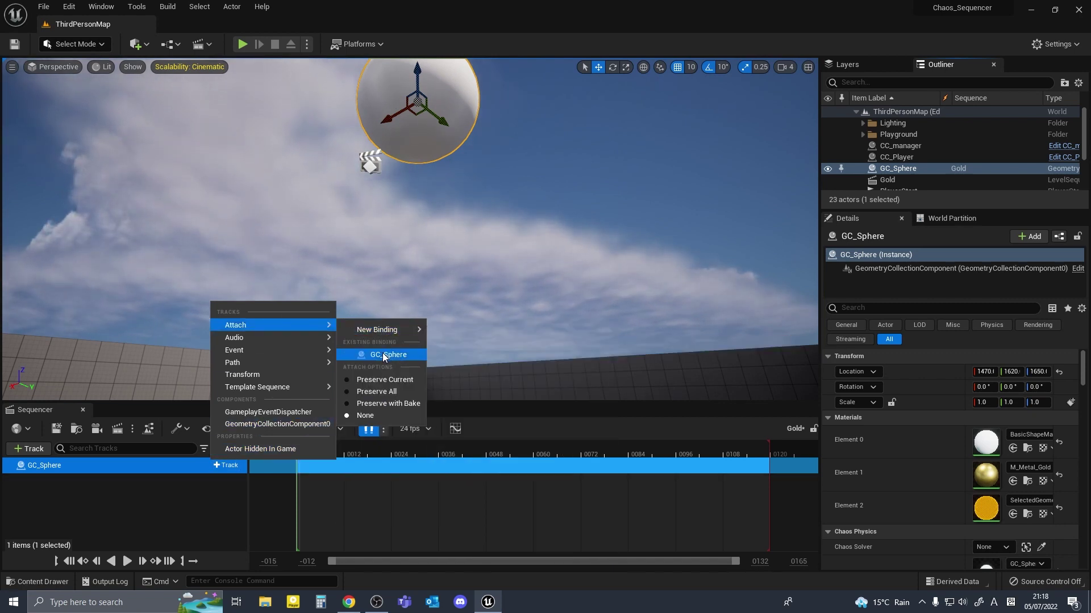
mouse_move(394, 334)
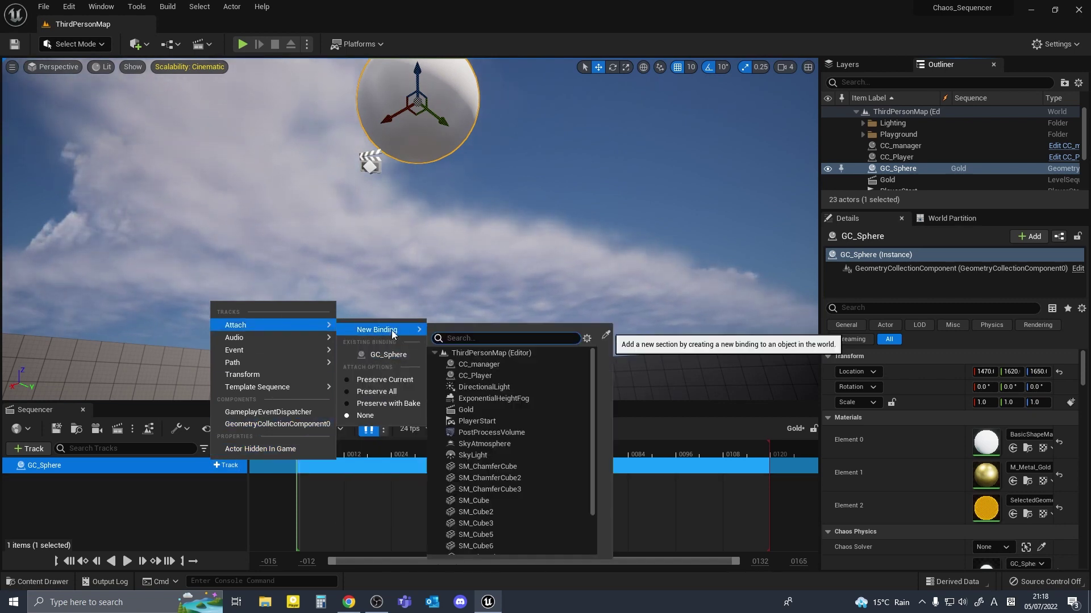
click(482, 374)
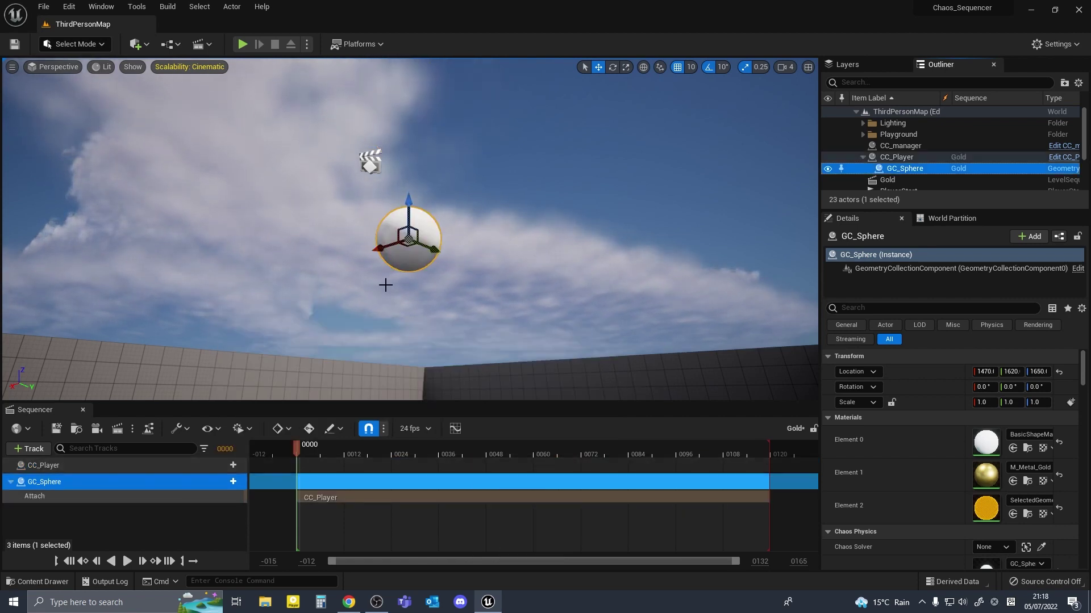
Step: Add a Transform track to GC_Sphere in the sequence
right_drag(409, 227, 373, 387)
right_drag(528, 256, 528, 292)
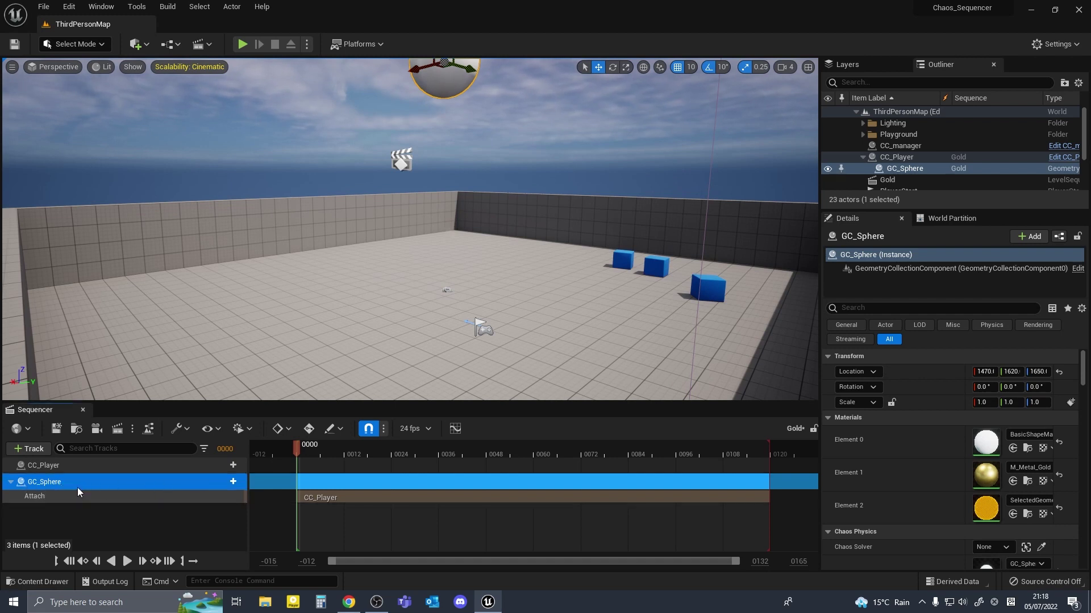
click(217, 482)
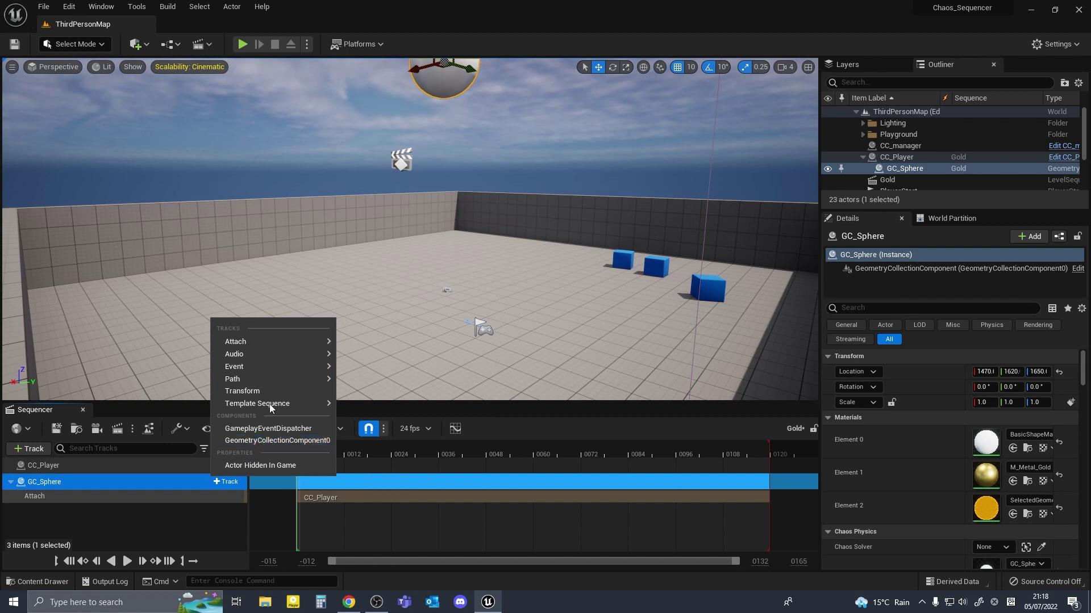
click(256, 392)
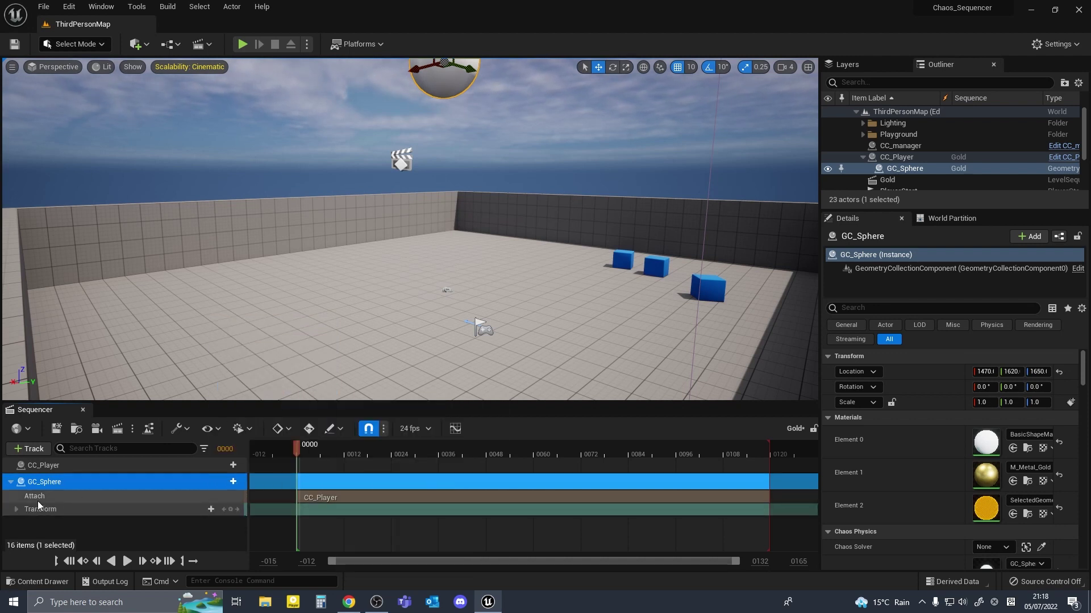
Step: Set the X and Y location of GC_Sphere's Transform track to 0
click(16, 509)
scroll(85, 507, down, 1)
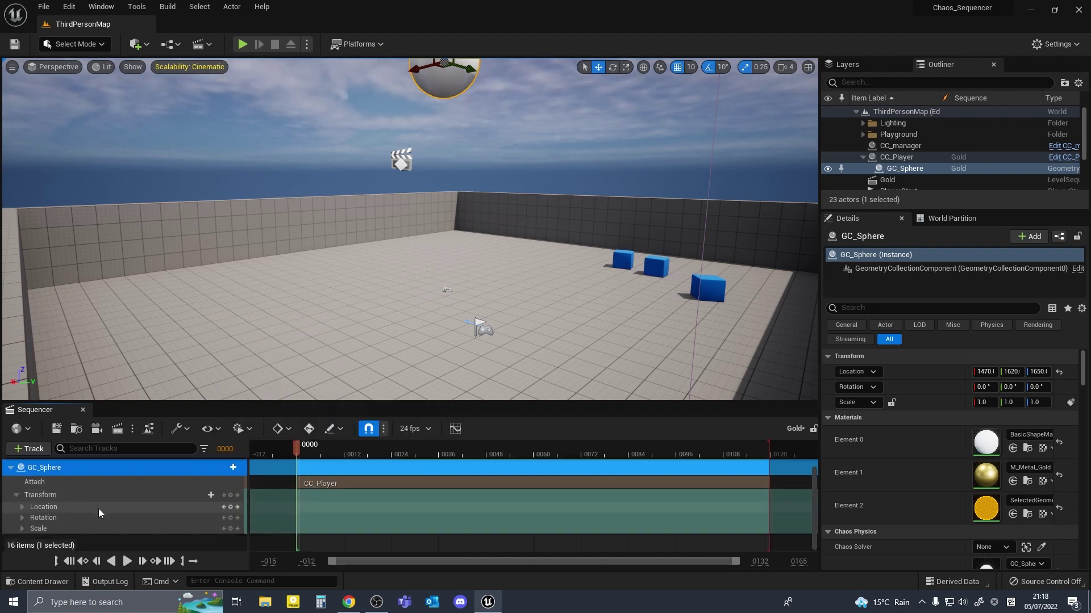
click(23, 507)
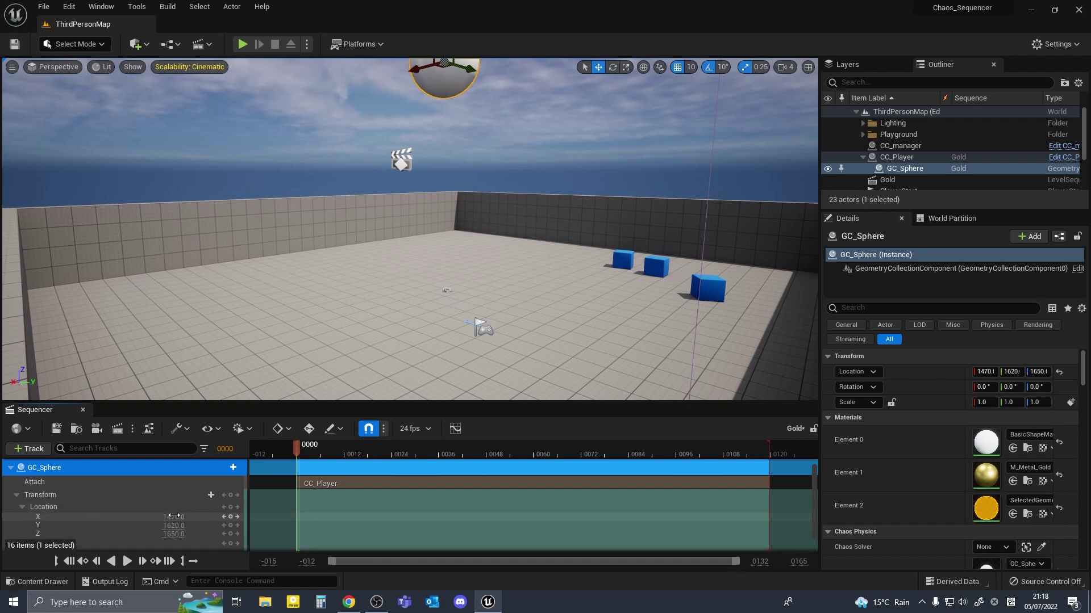
key(Tab)
text(0)
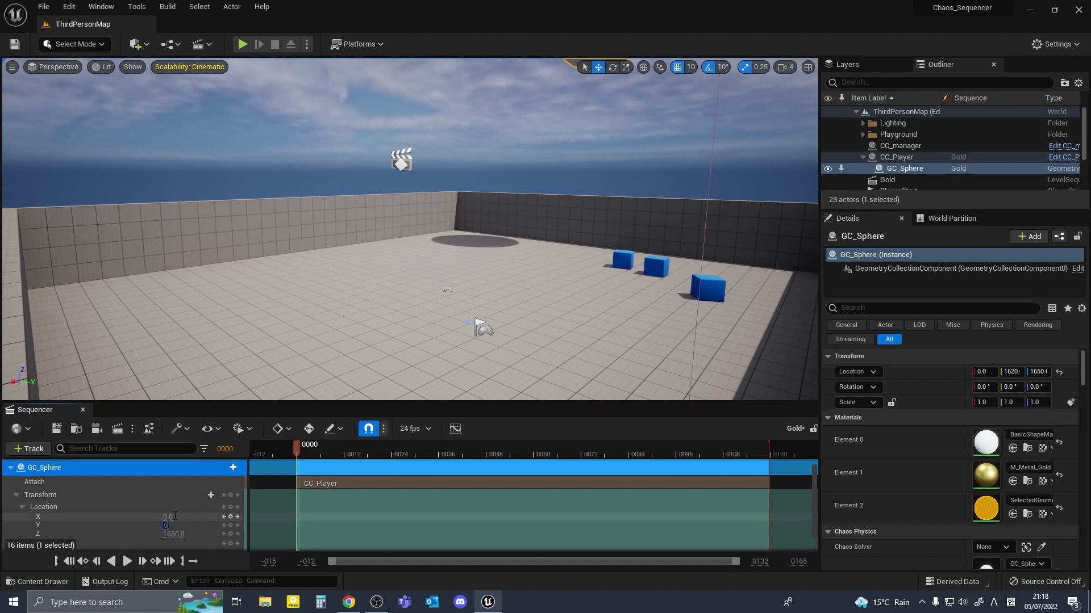
key(Return)
right_drag(430, 265, 619, 222)
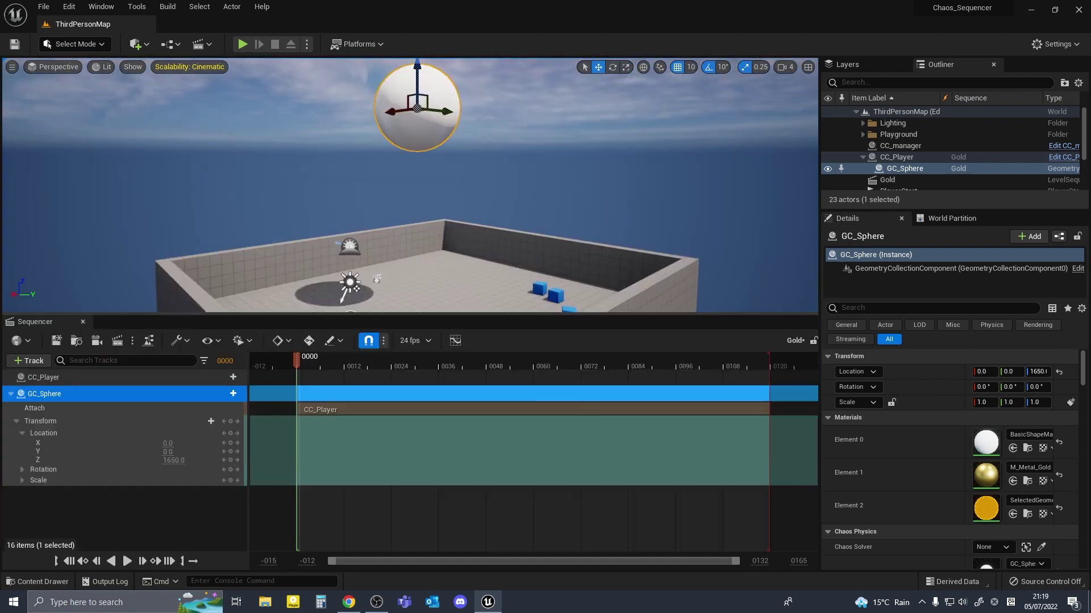
right_drag(409, 185, 409, 191)
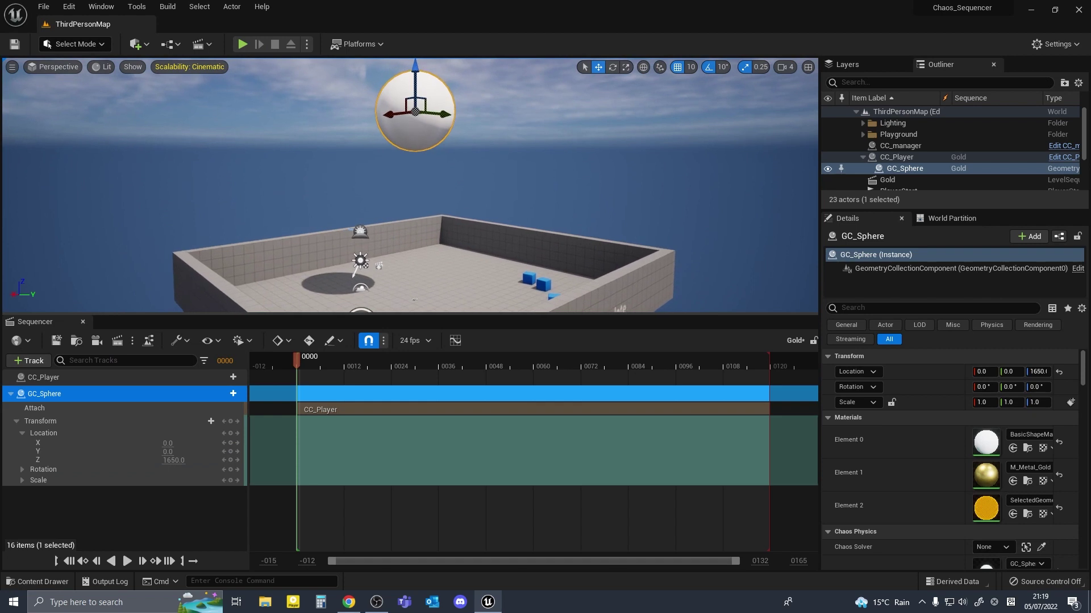
Step: Add a Start Time track to CC_Player in the sequence and try scrubbing its value at frame 0
drag(443, 314, 443, 350)
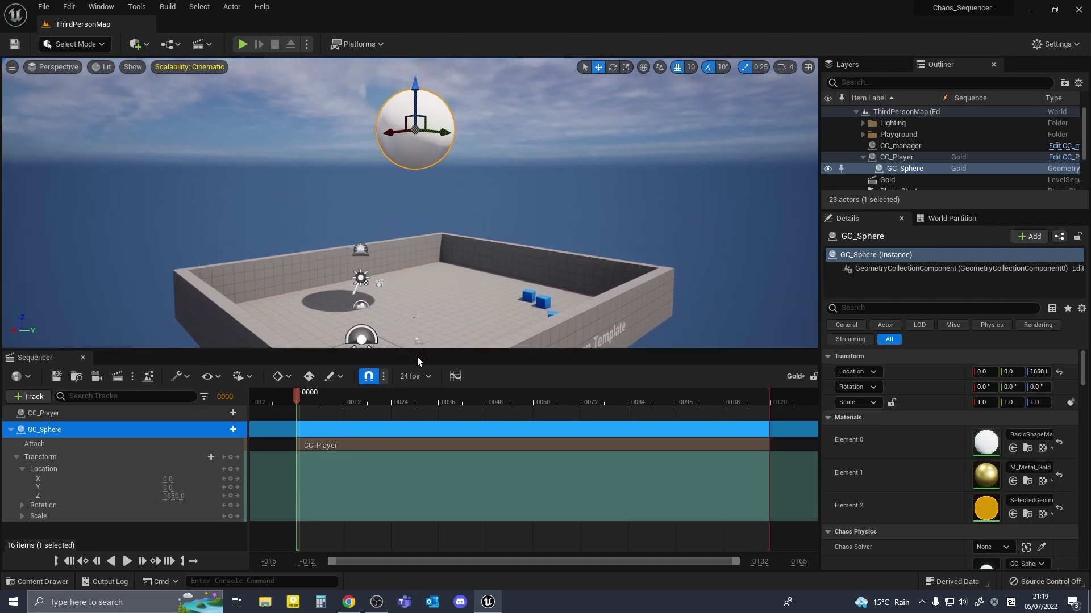
click(217, 414)
click(225, 414)
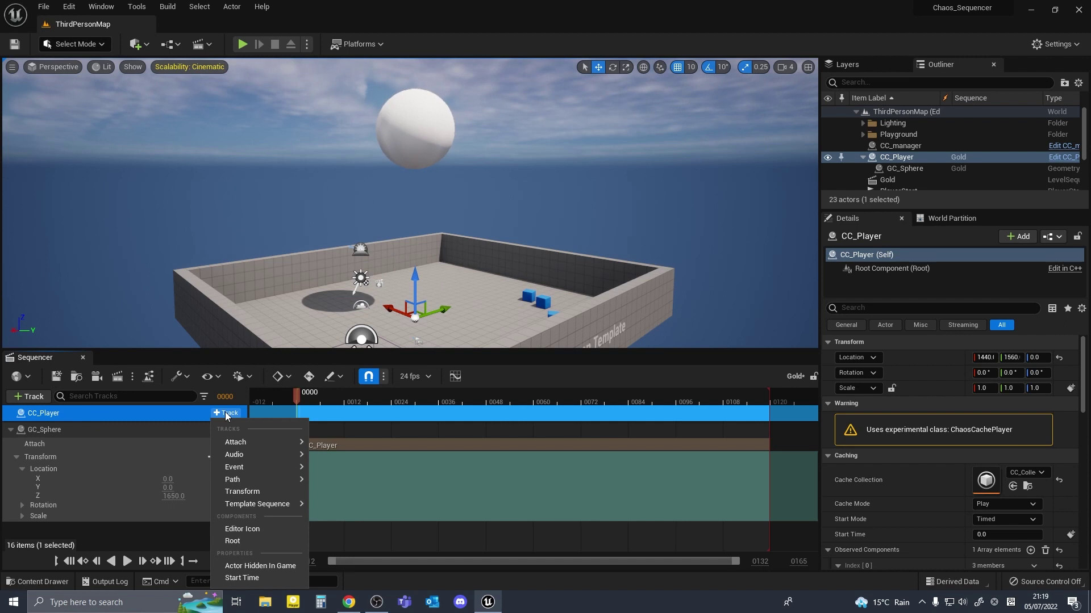
click(242, 578)
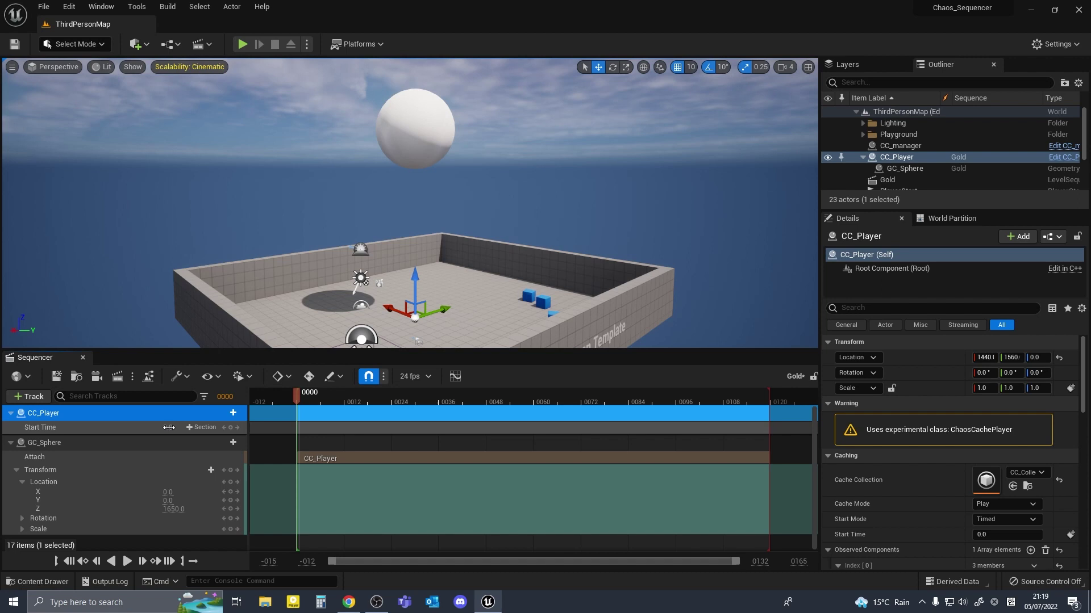
drag(170, 427, 131, 427)
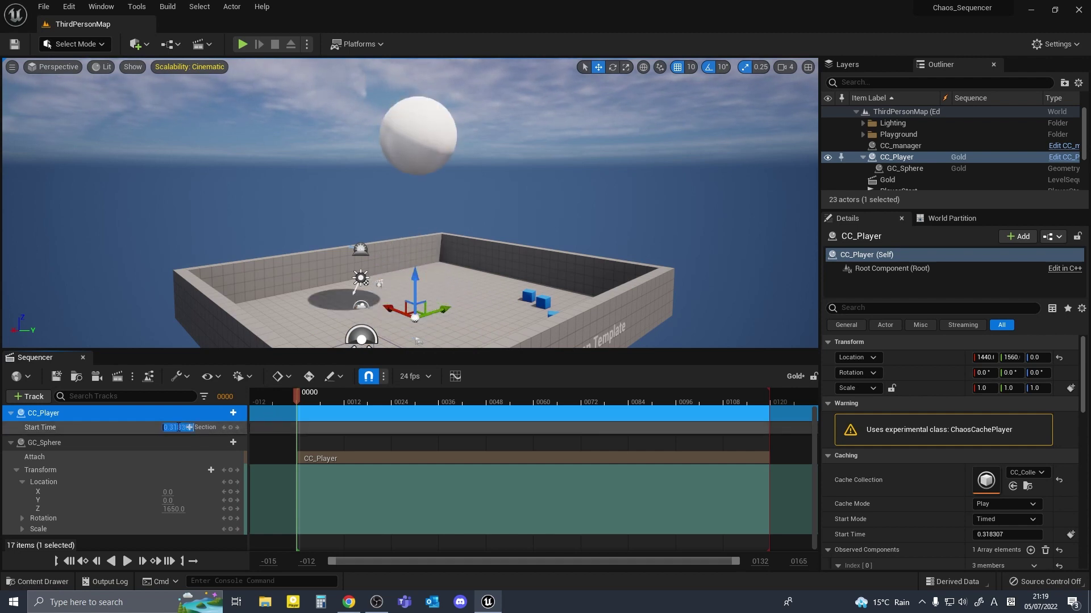
Step: Key CC_Player's Start Time at 0 on frame 0 and at about 18.34 on frame 69
click(313, 397)
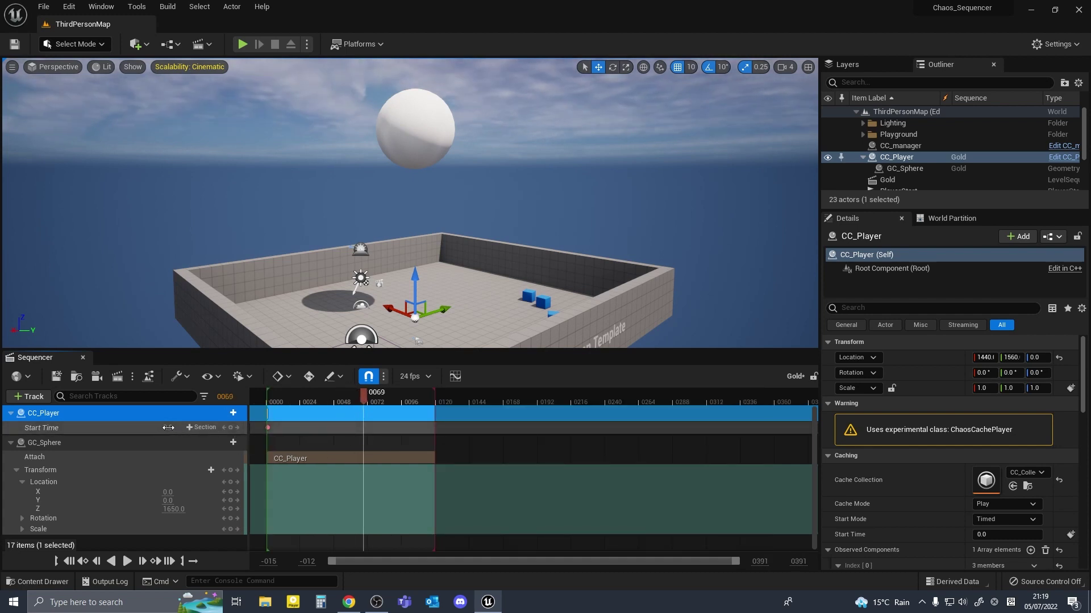
drag(170, 428, 210, 428)
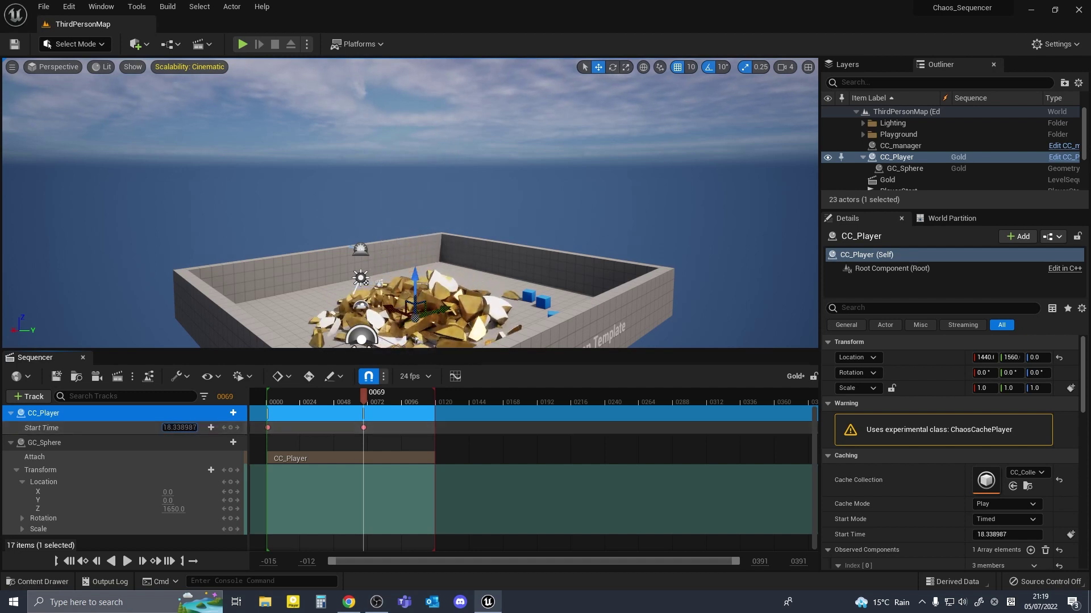
Step: Preview the sequence from frame 0 and move CC_Player's last Start Time key to frame 307
click(267, 401)
key(space)
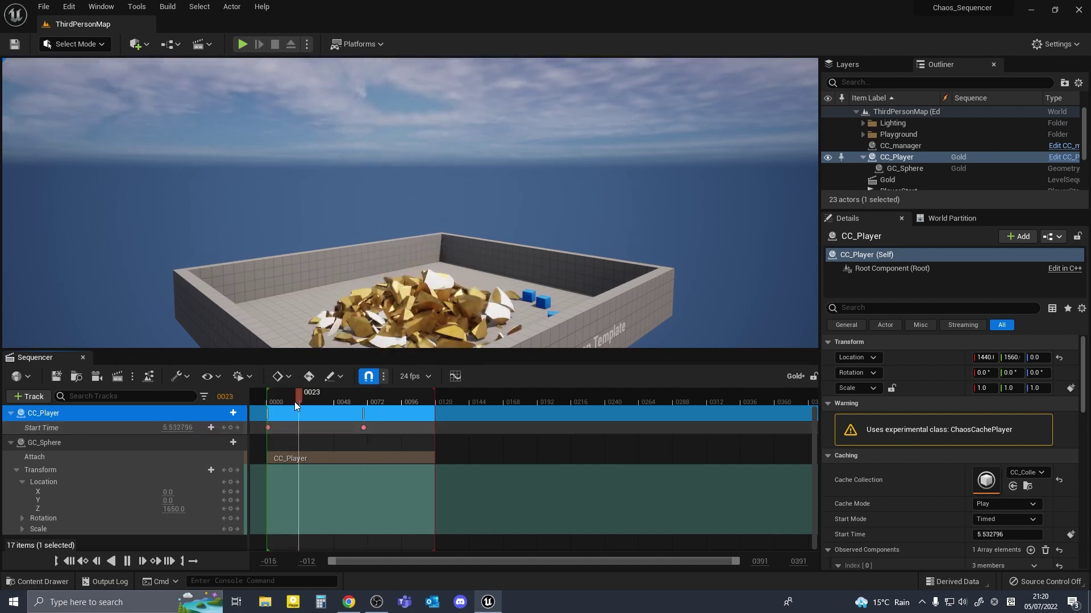
key(space)
drag(364, 427, 642, 434)
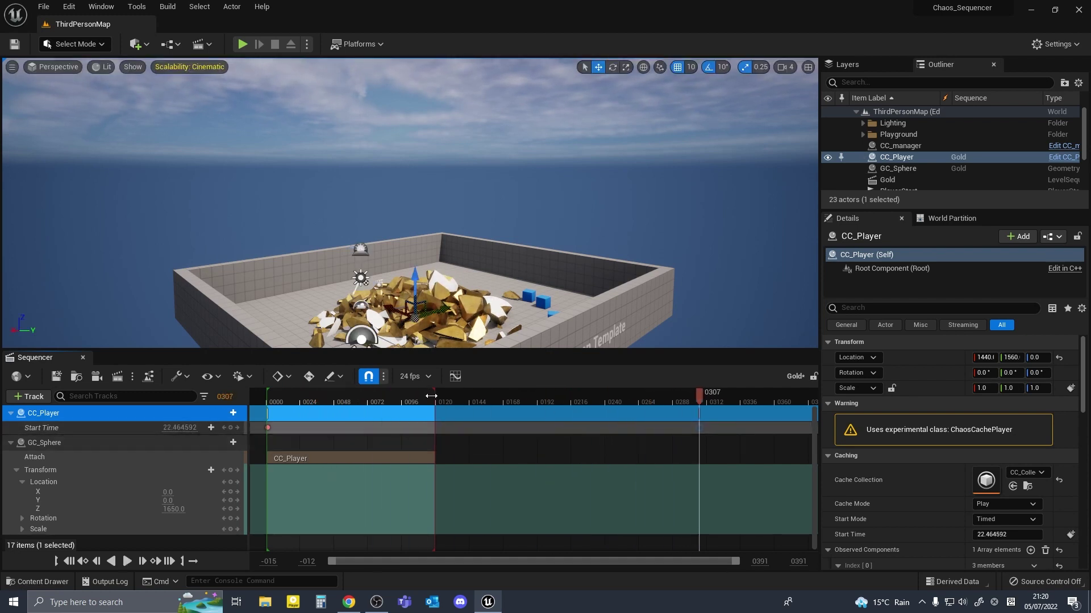
Step: Extend the playback range and the CC_Player attach section to about frame 185, and preview the slowed destruction
drag(431, 396, 523, 402)
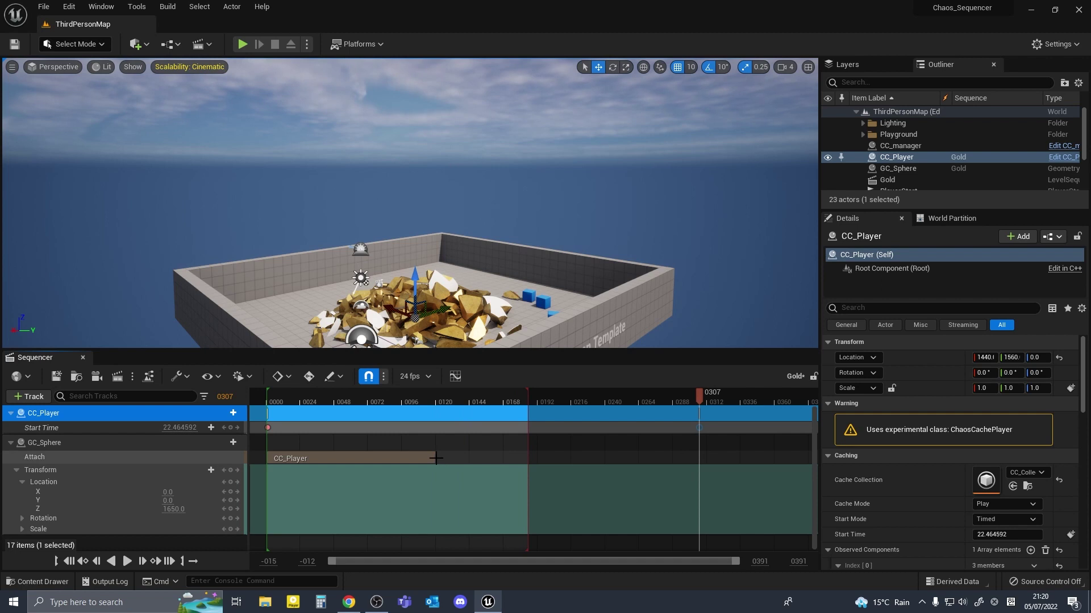
drag(435, 458, 528, 457)
drag(477, 404, 279, 407)
key(space)
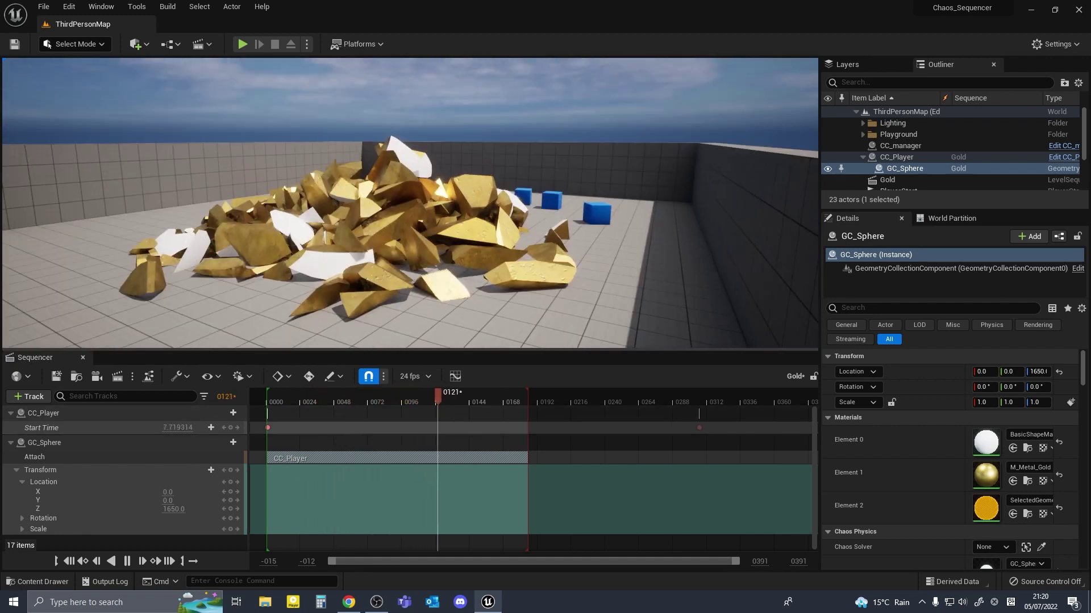
drag(454, 398, 350, 406)
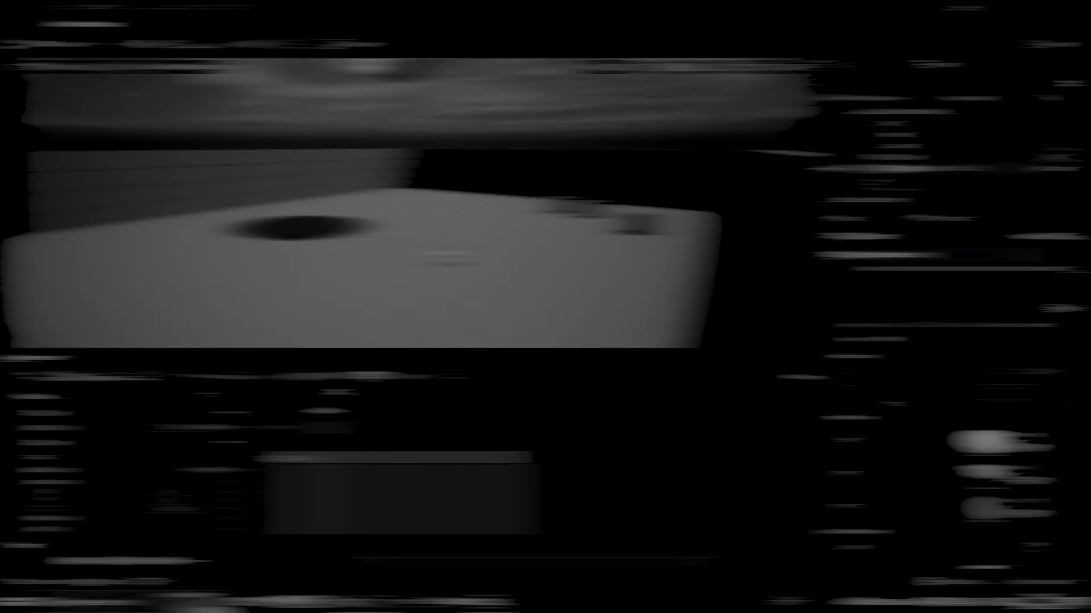
drag(350, 405, 394, 409)
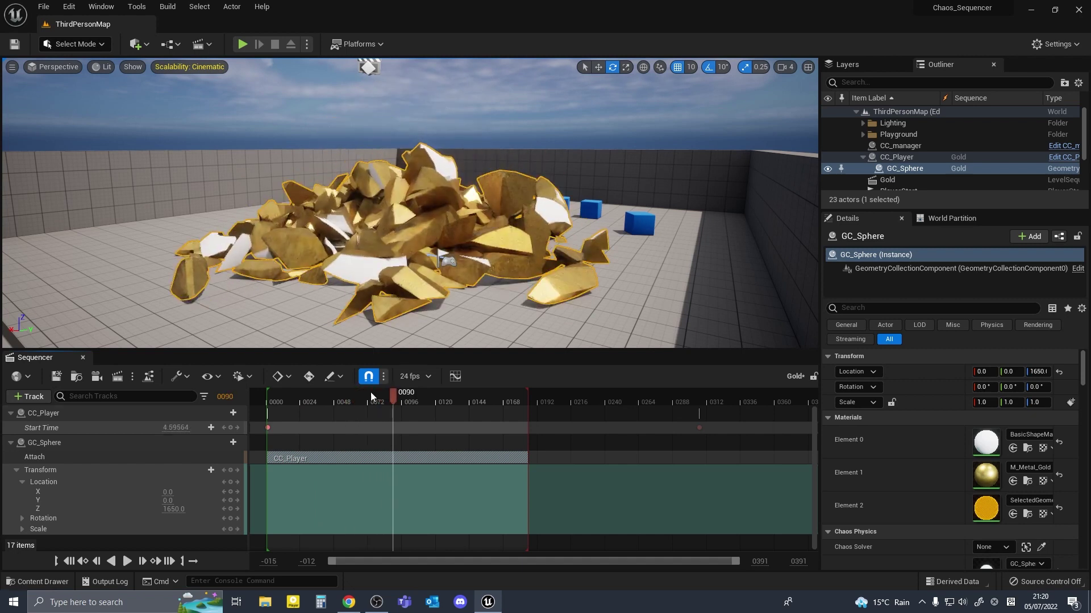
Step: Collapse the CC_Player and GC_Sphere tracks and add a new Cine Camera Actor to the sequence
click(11, 413)
click(10, 429)
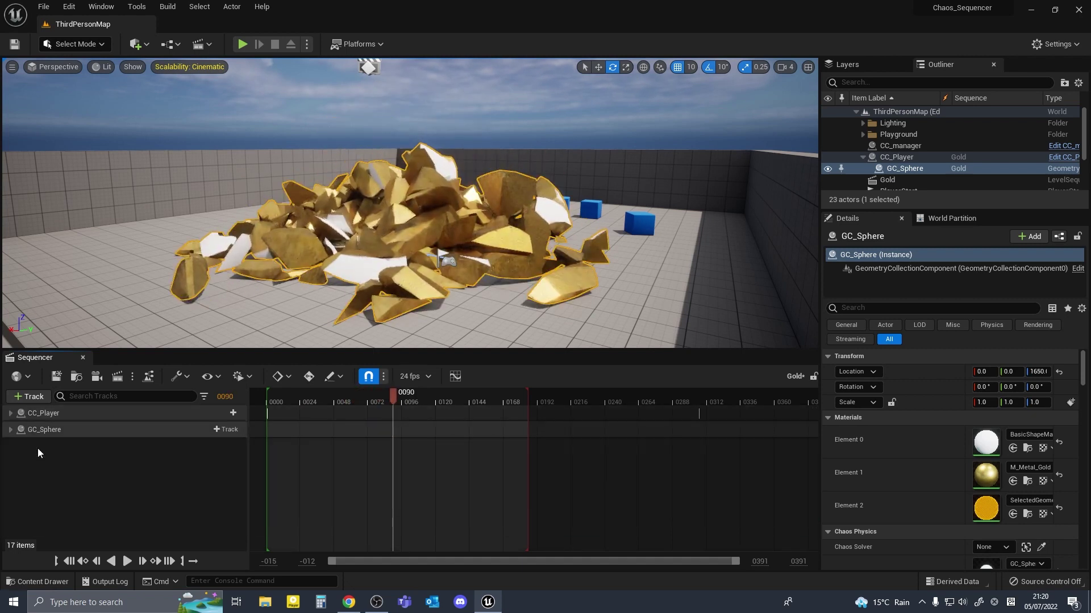
right_click(77, 467)
click(67, 445)
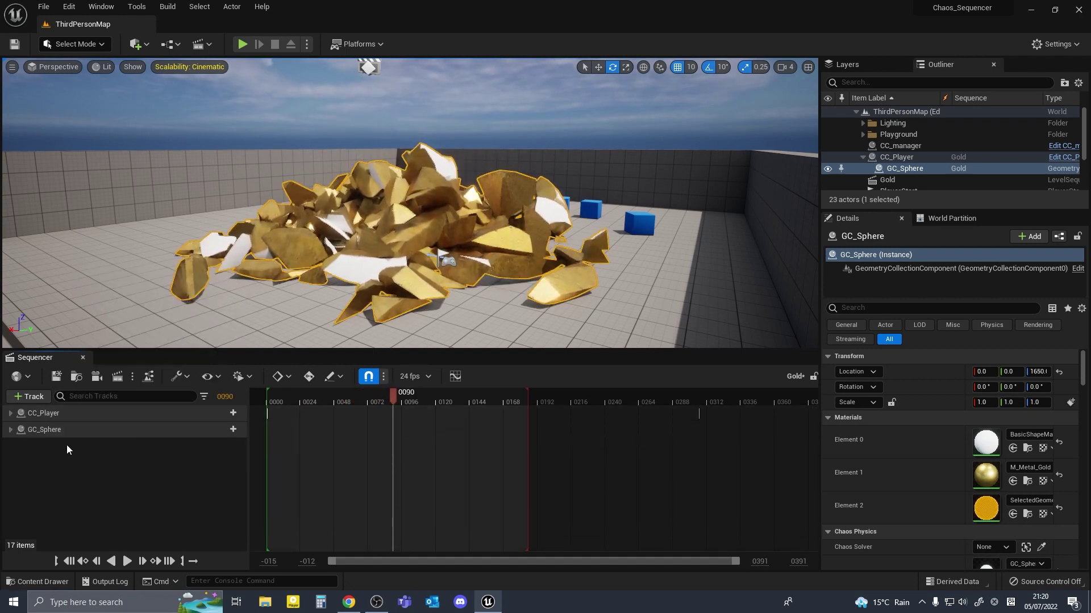
click(97, 377)
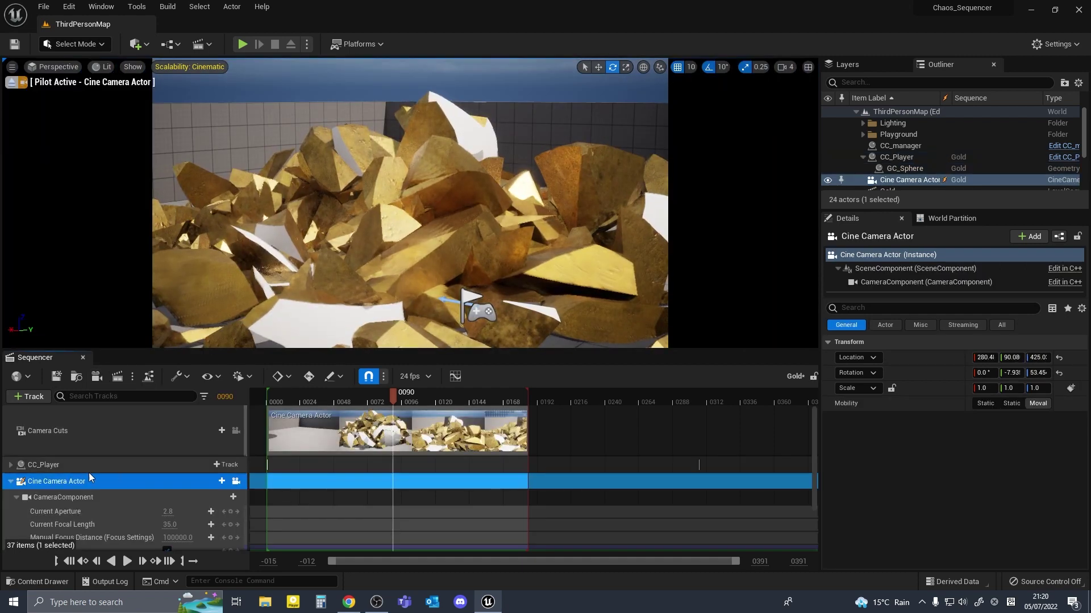
Step: Set the CameraComponent's Current Focal Length to 50 and Current Aperture to 1.4, and reframe the piloted camera on the debris
scroll(79, 485, down, 2)
click(73, 448)
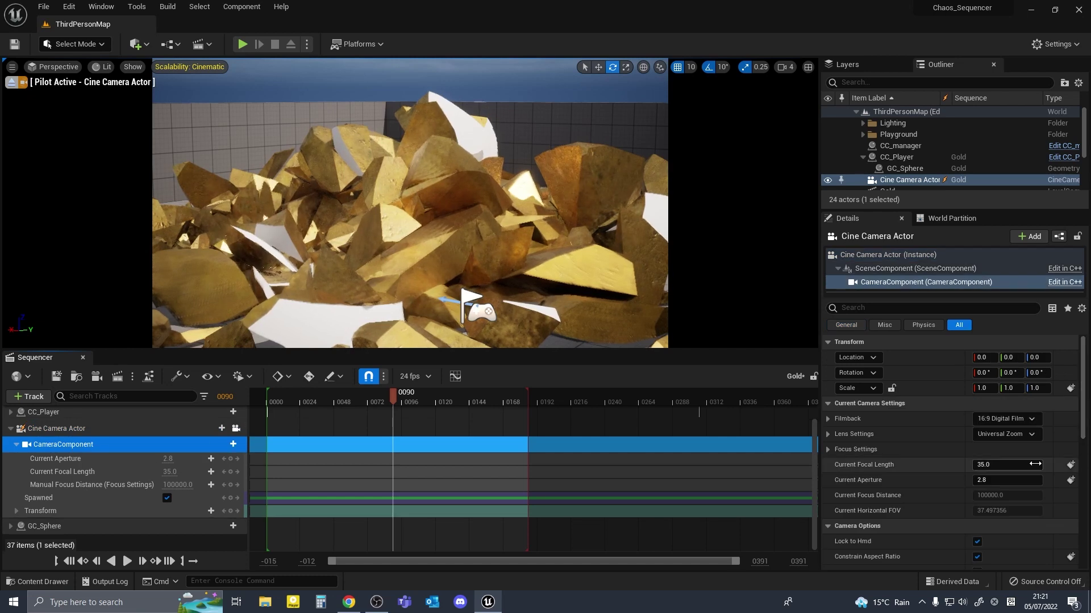
scroll(1034, 464, down, 3)
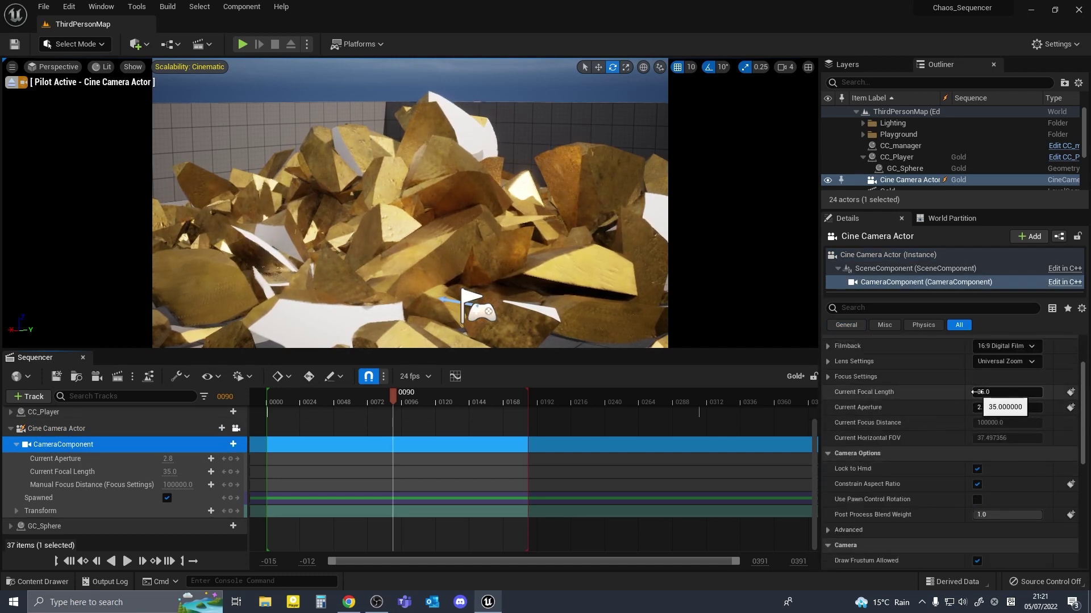
text(50)
key(Return)
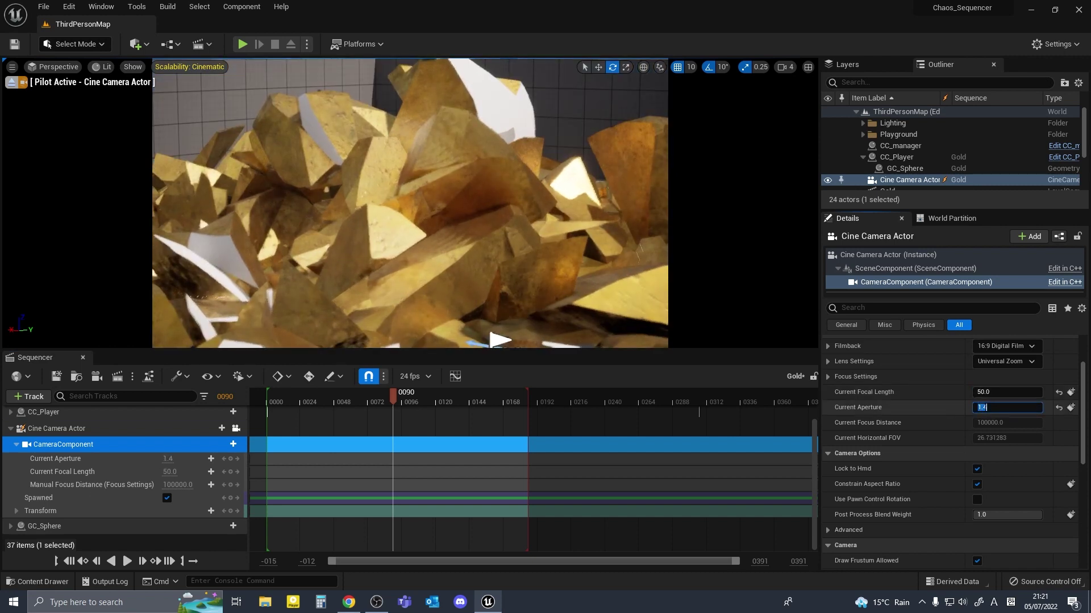
key(s)
right_drag(518, 229, 515, 226)
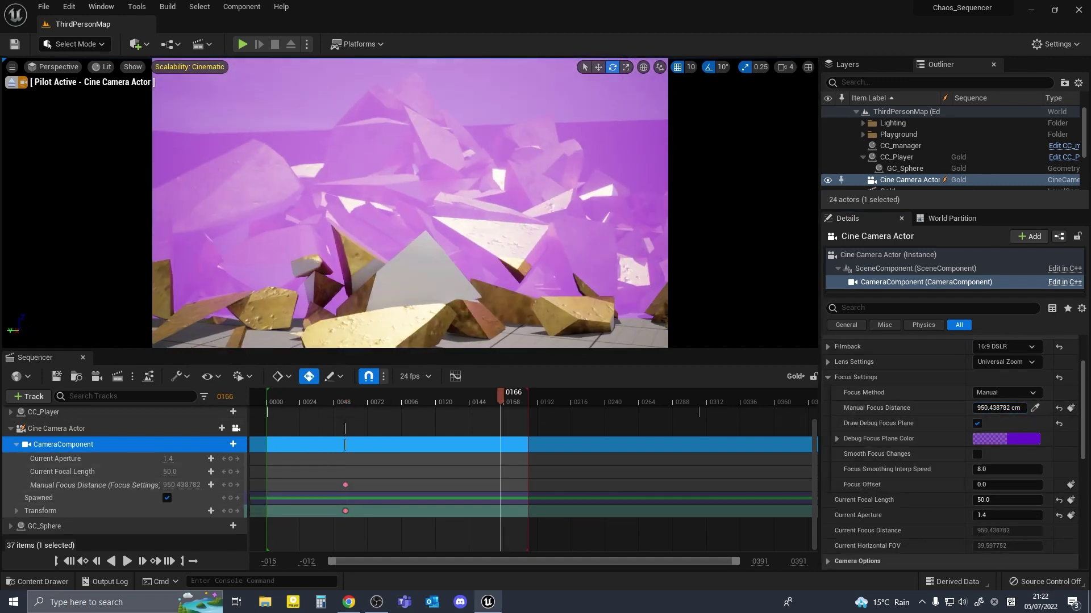
Step: Scrub and play back the sequence to check the camera movement and focus on the breaking sphere
drag(500, 397, 318, 397)
click(275, 401)
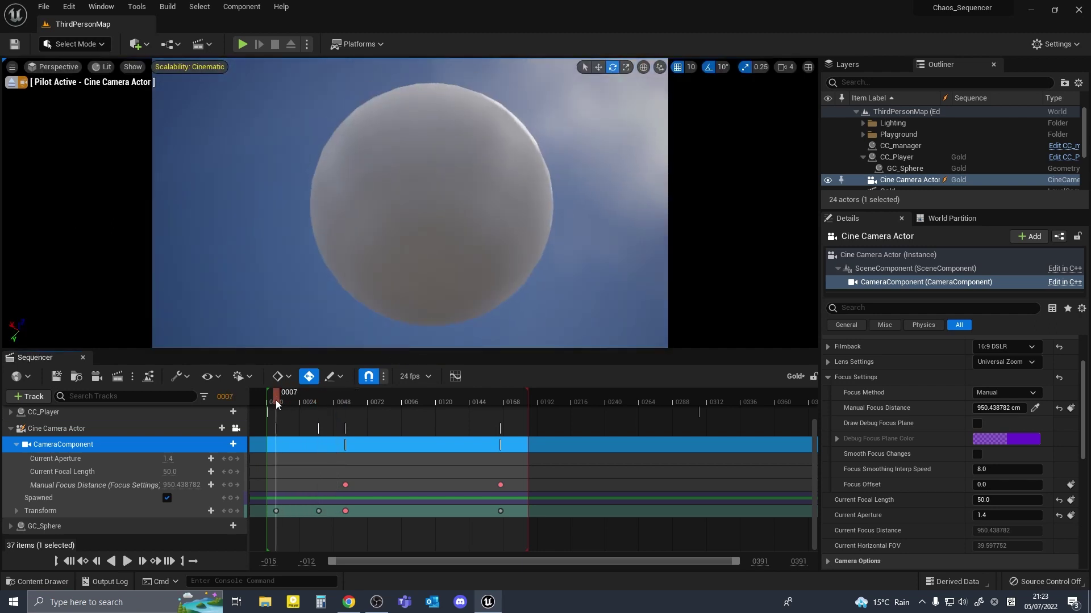
key(space)
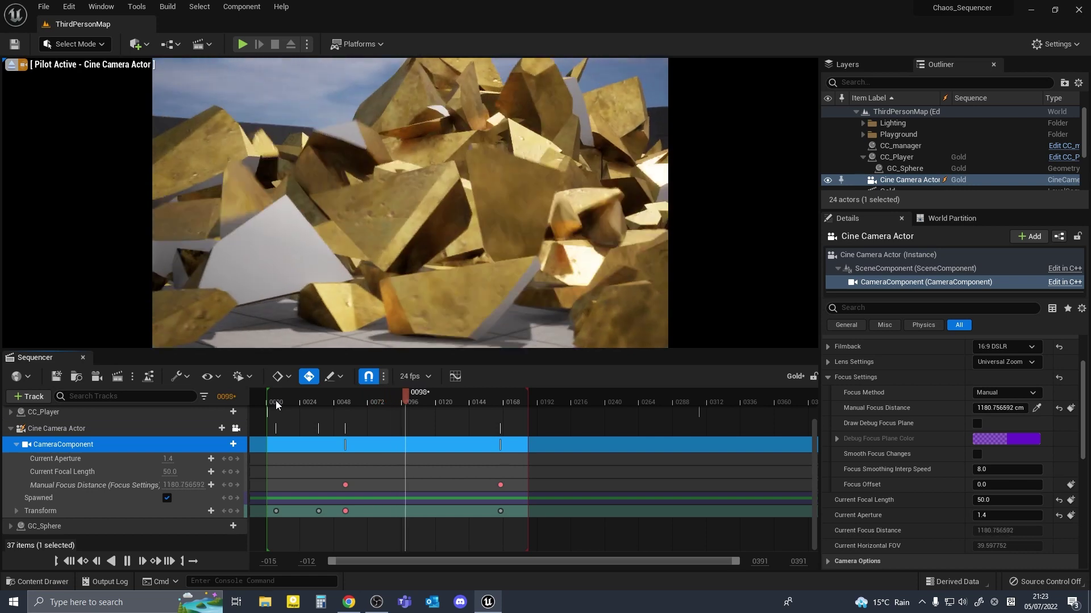
drag(420, 404, 303, 412)
key(space)
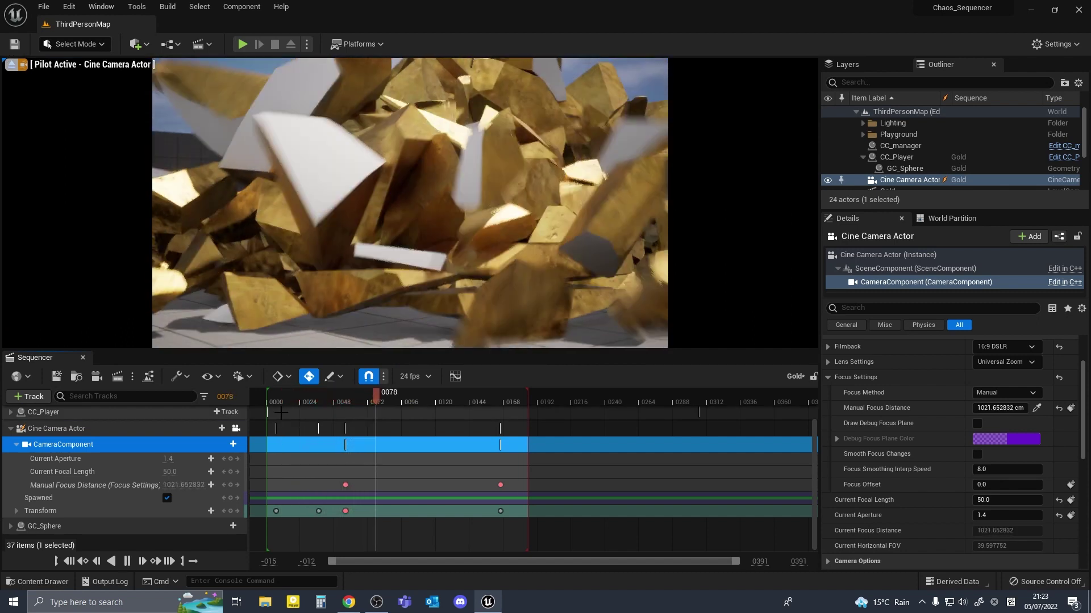
Step: Move the first Manual Focus Distance key to about frame 50, key the focus at about frames 56 and 64, and preview the shot
click(349, 401)
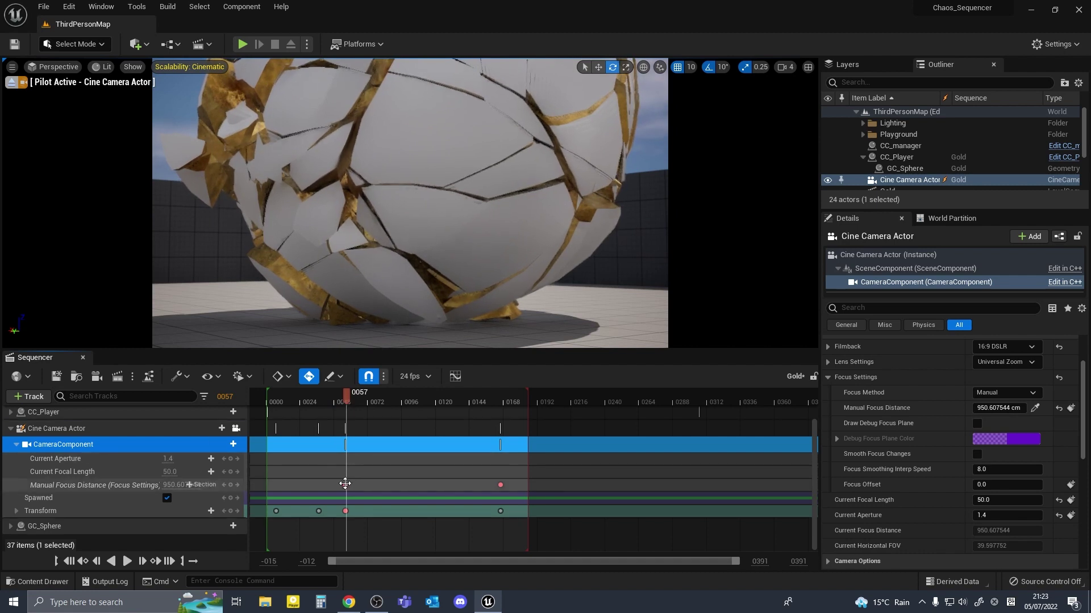
drag(345, 484, 338, 487)
drag(350, 398, 346, 396)
drag(181, 485, 211, 485)
click(358, 402)
click(328, 403)
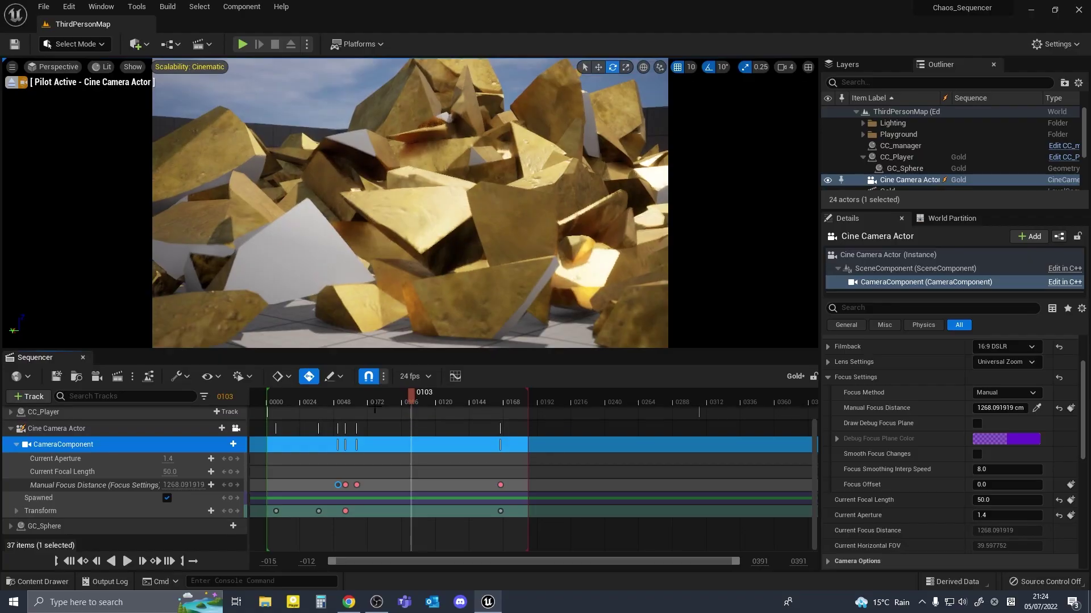
click(276, 405)
key(space)
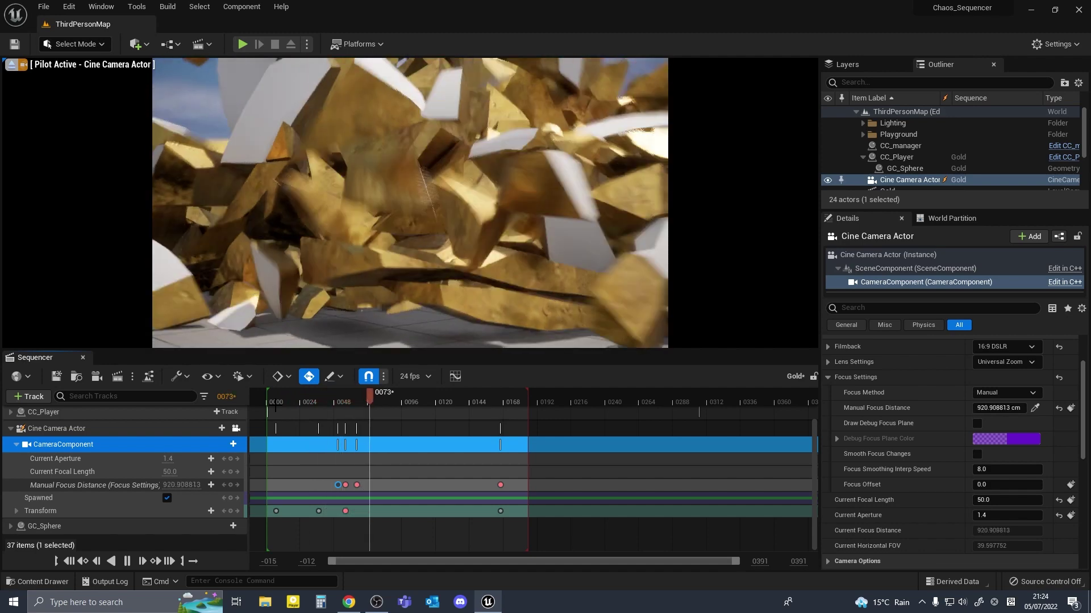
Step: Choose Movie Render Queue as the render method and open it for the Gold sequence
click(132, 376)
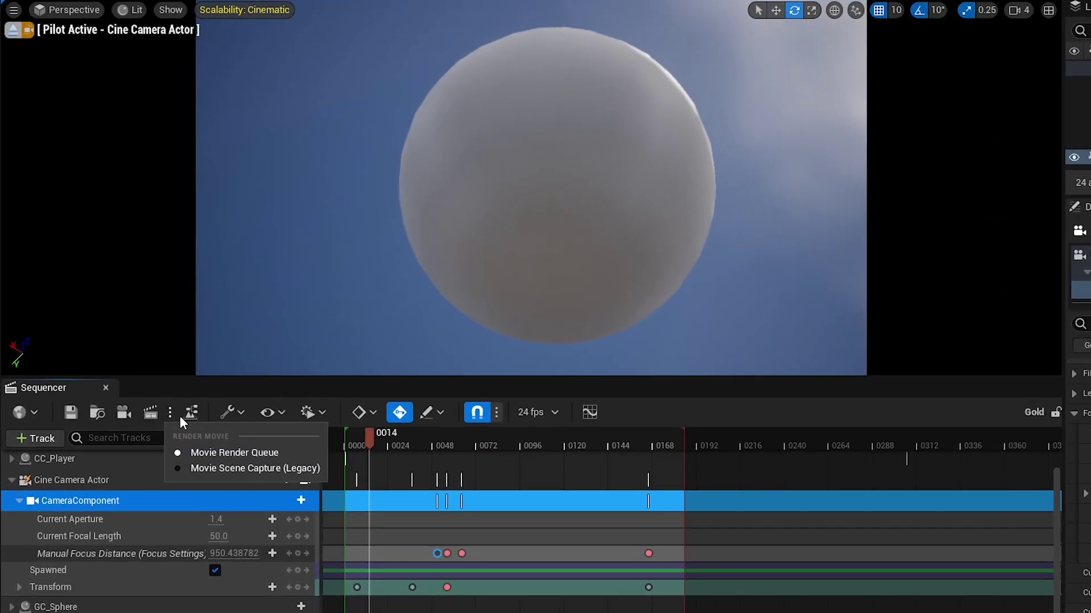
click(160, 390)
click(151, 416)
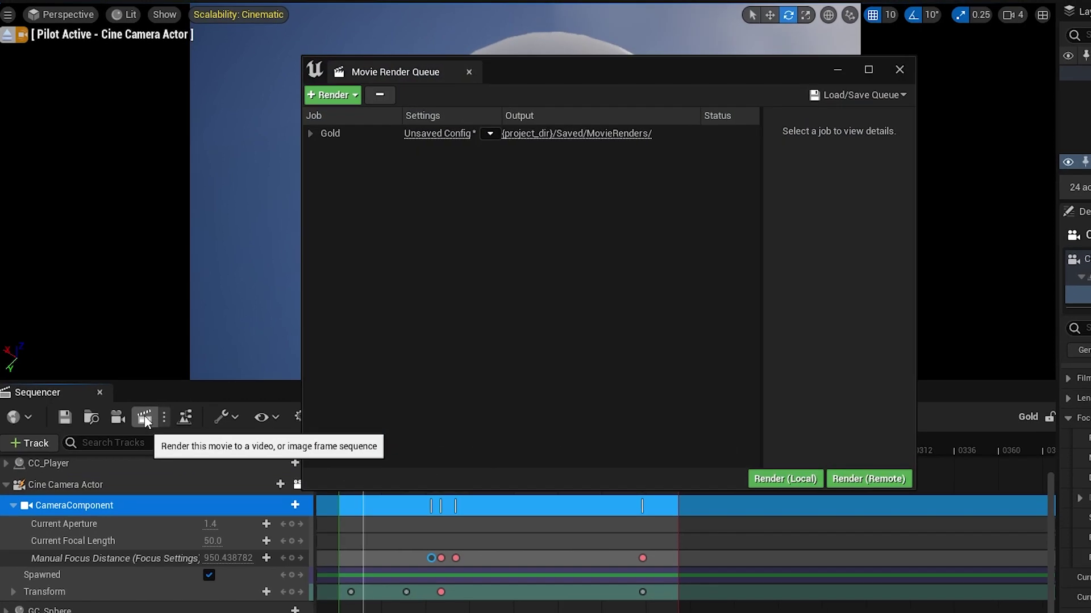
click(382, 163)
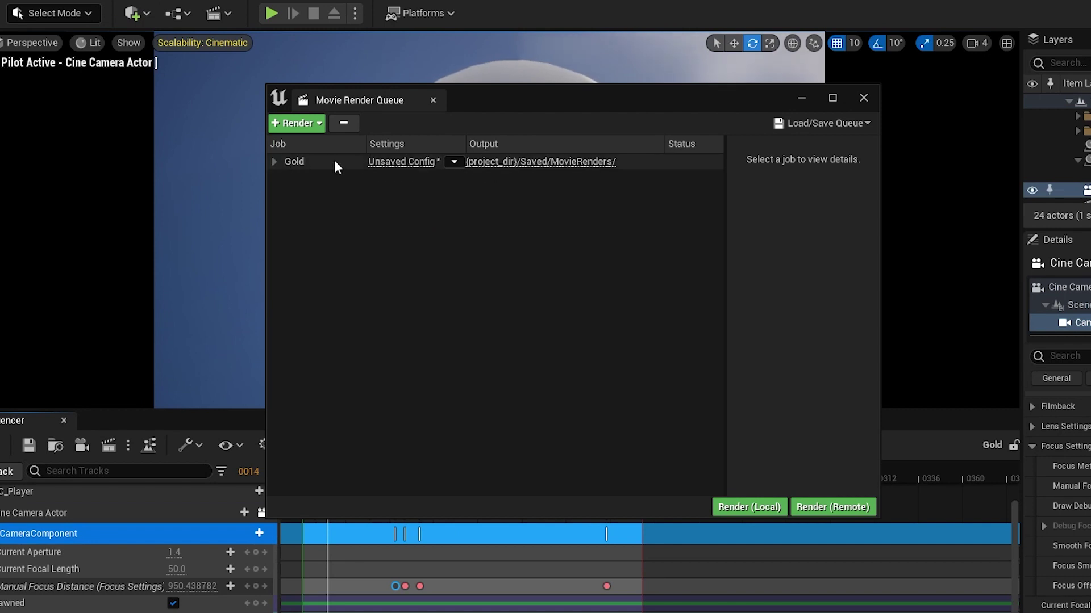
click(399, 163)
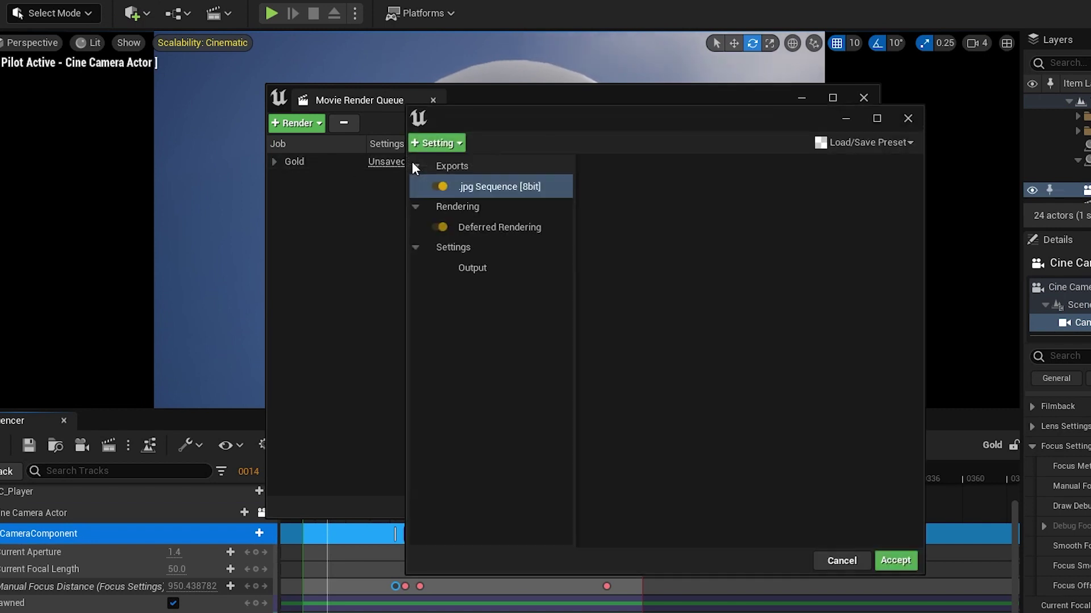
click(918, 118)
click(317, 123)
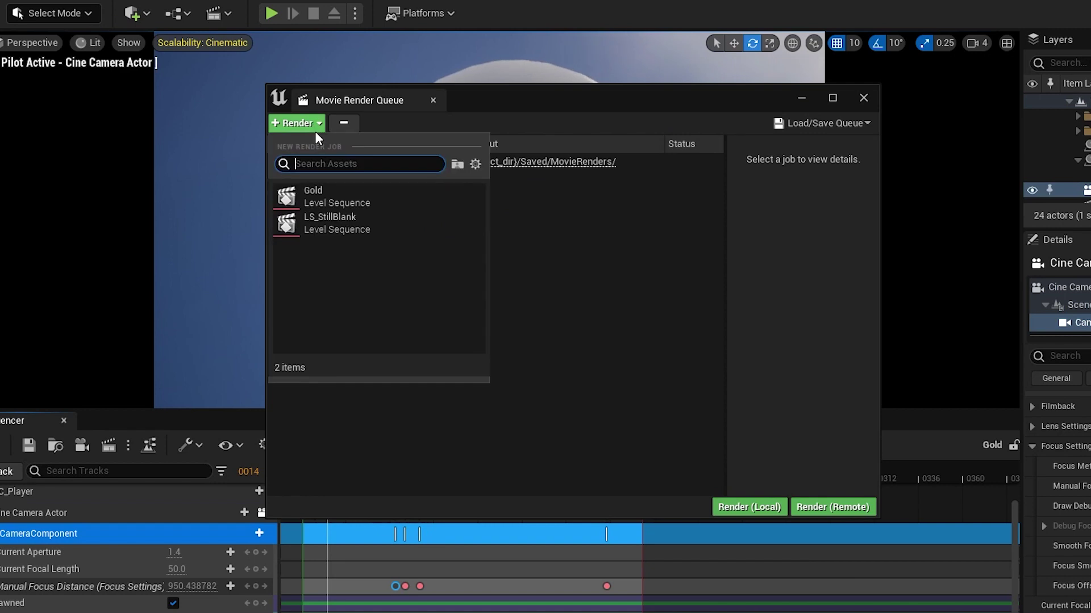
click(362, 197)
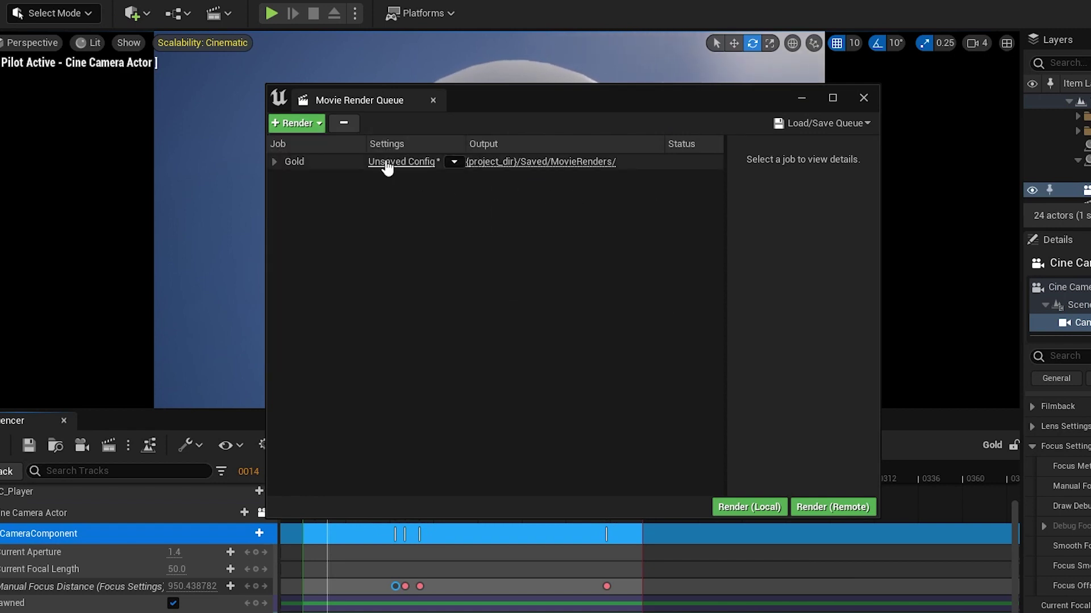
Step: Open the Gold job's render configuration, remove the .jpg Sequence [8bit] export, and show the Deferred Rendering options
click(387, 163)
click(476, 188)
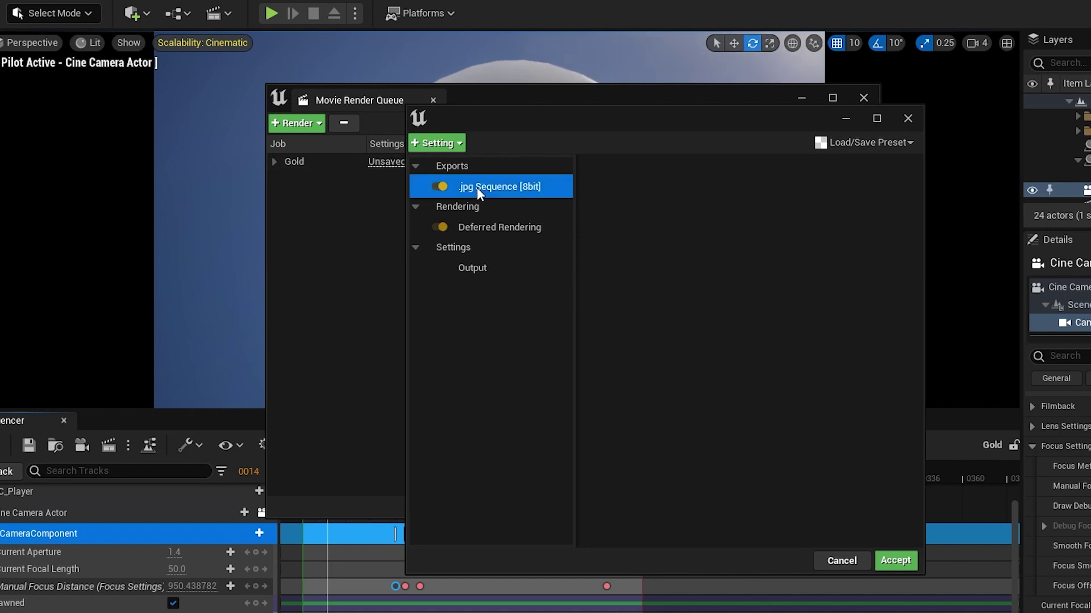
key(Delete)
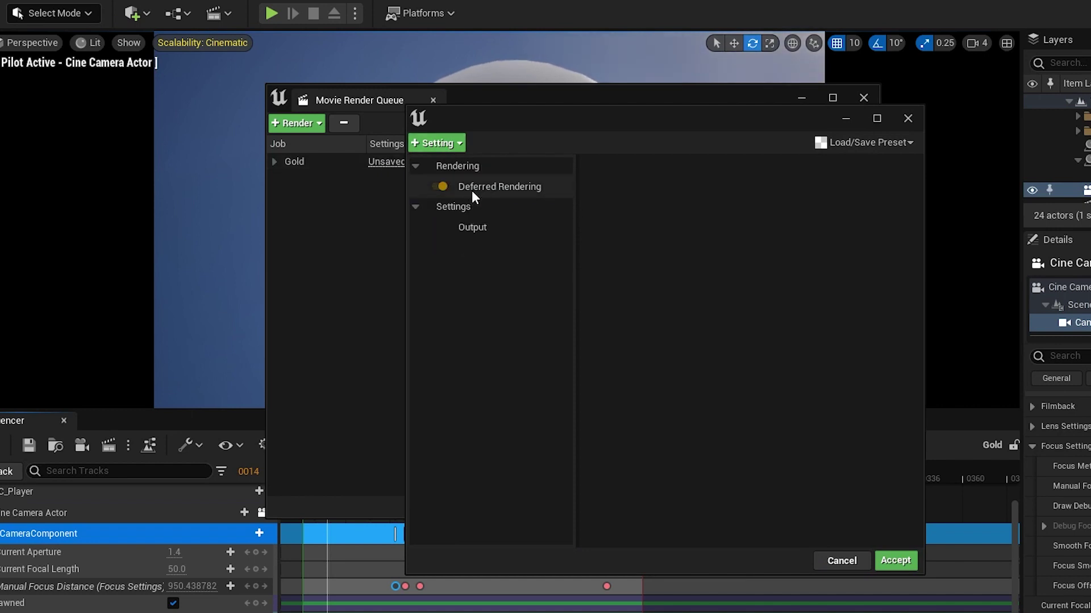
click(503, 186)
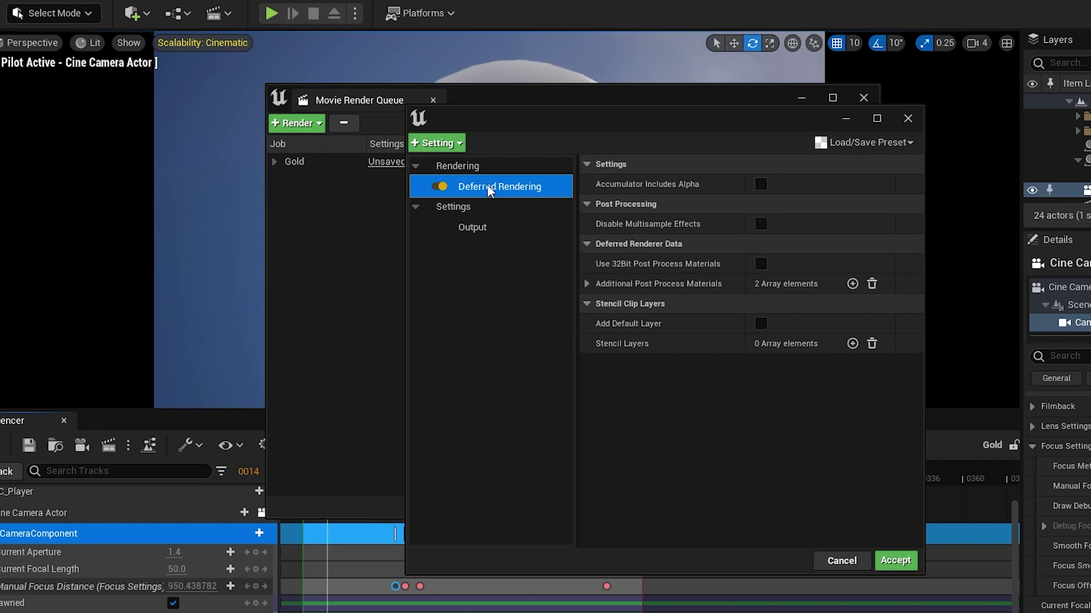
Step: Add the Anti-aliasing setting and the .exr Sequence [16bit] export to the Gold job's configuration
click(449, 141)
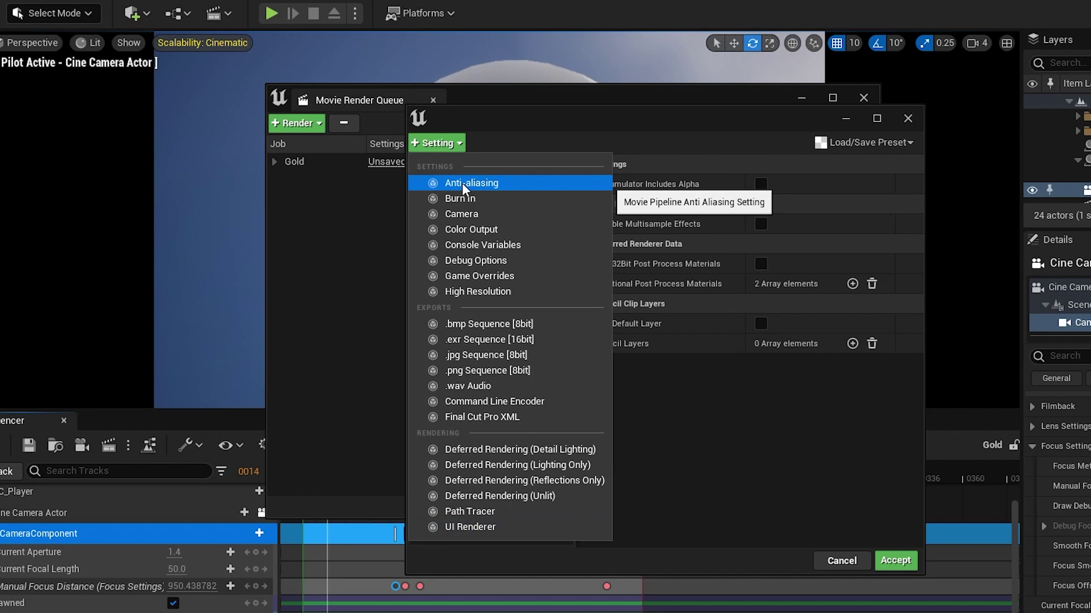
click(486, 183)
click(456, 144)
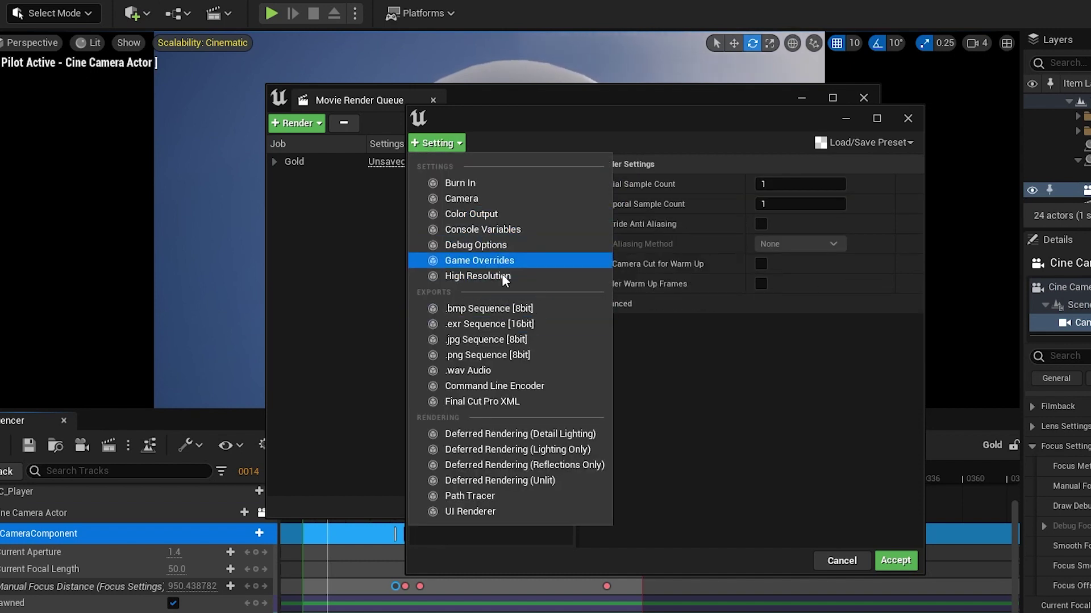
click(498, 324)
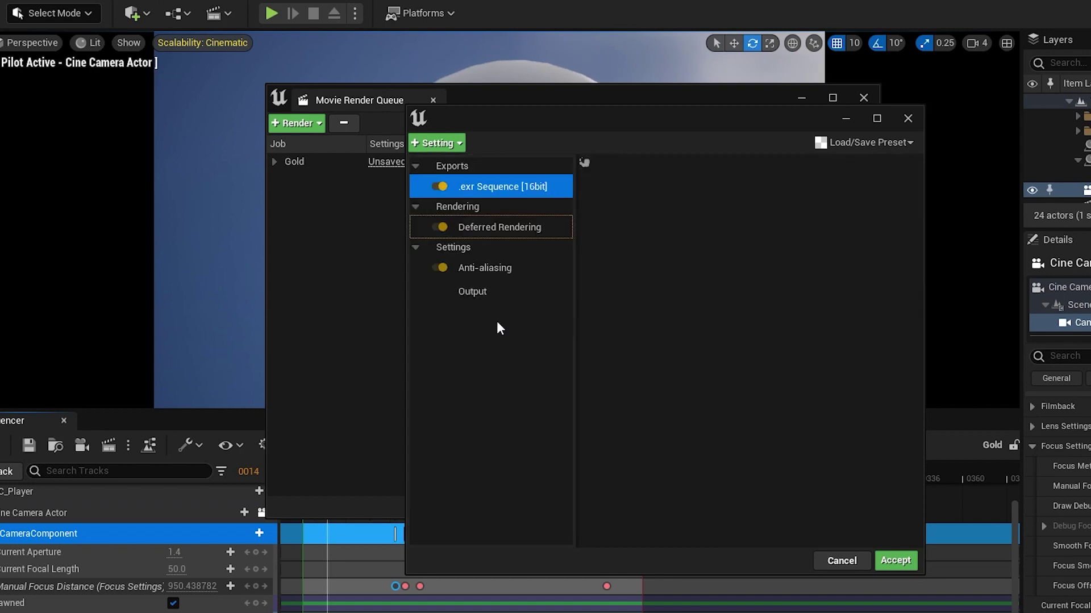
Step: Set the anti-aliasing Spatial Sample Count to 4 and Temporal Sample Count to 8, and enable Render Warm Up Frames
click(499, 227)
click(487, 267)
click(764, 185)
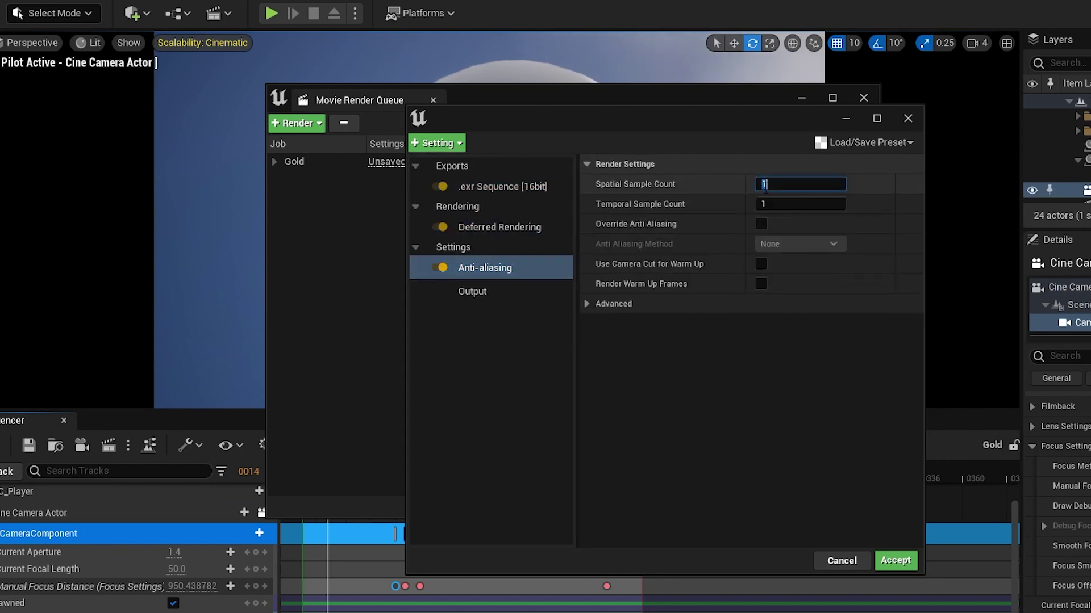
text(4)
click(772, 206)
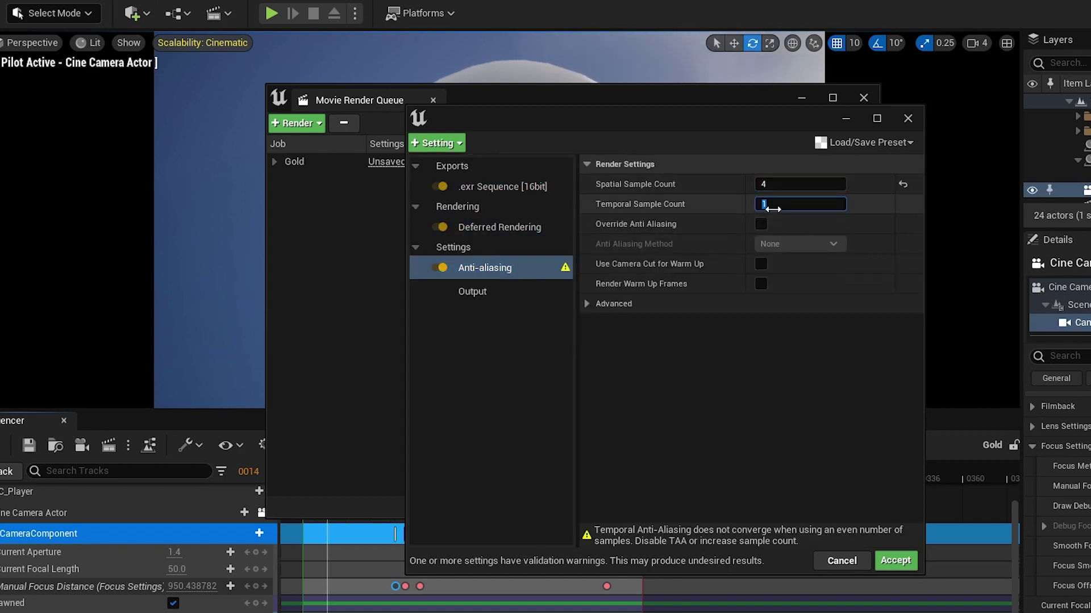
text(8)
key(Return)
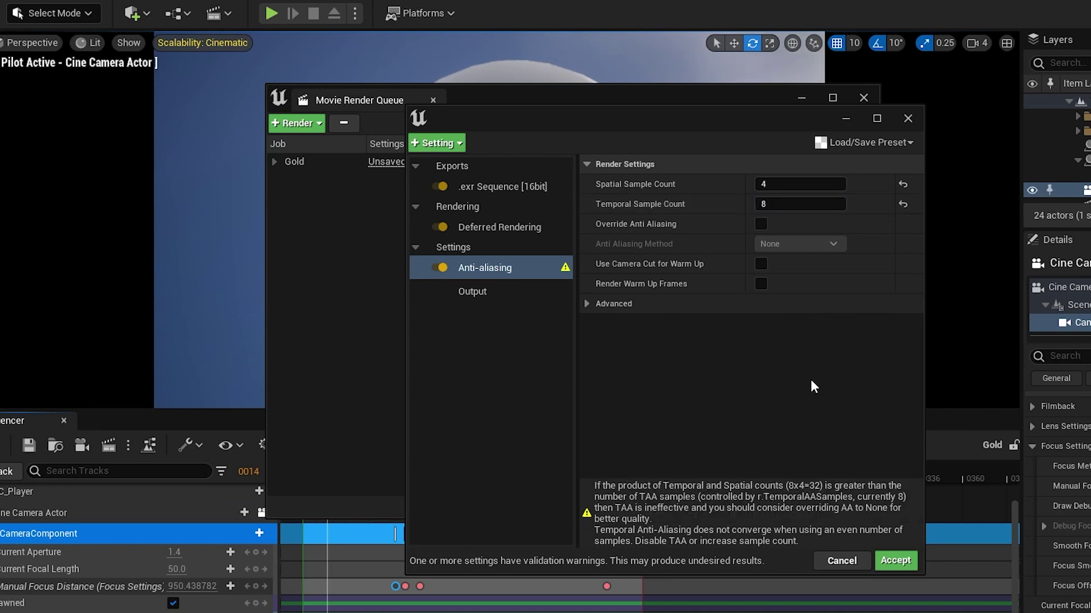
click(764, 283)
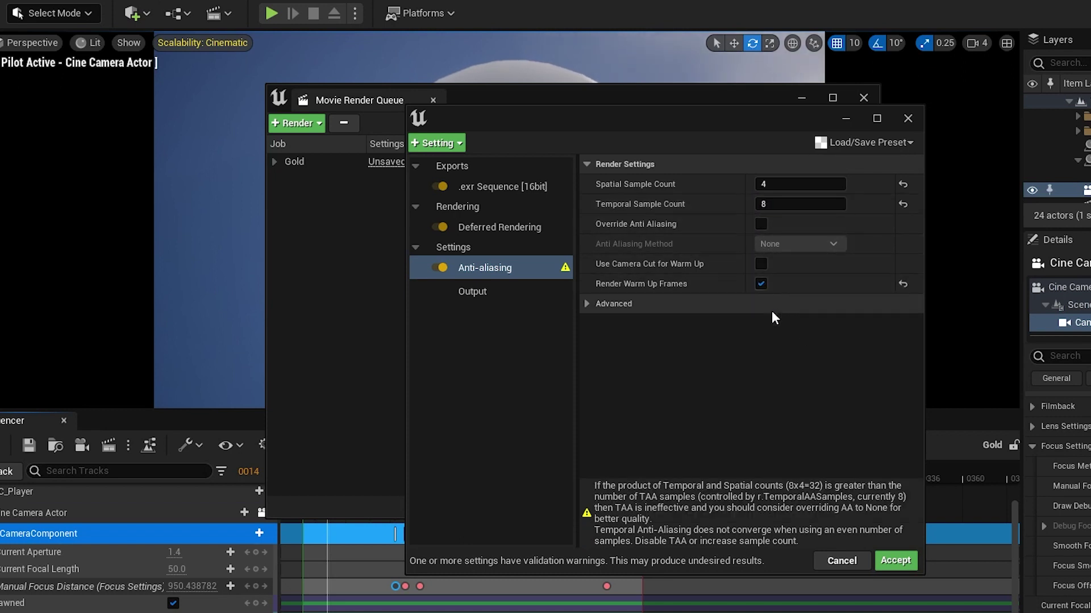
Step: Override the Gold job's anti-aliasing with the method None, check the remaining render settings and accept the configuration
click(591, 307)
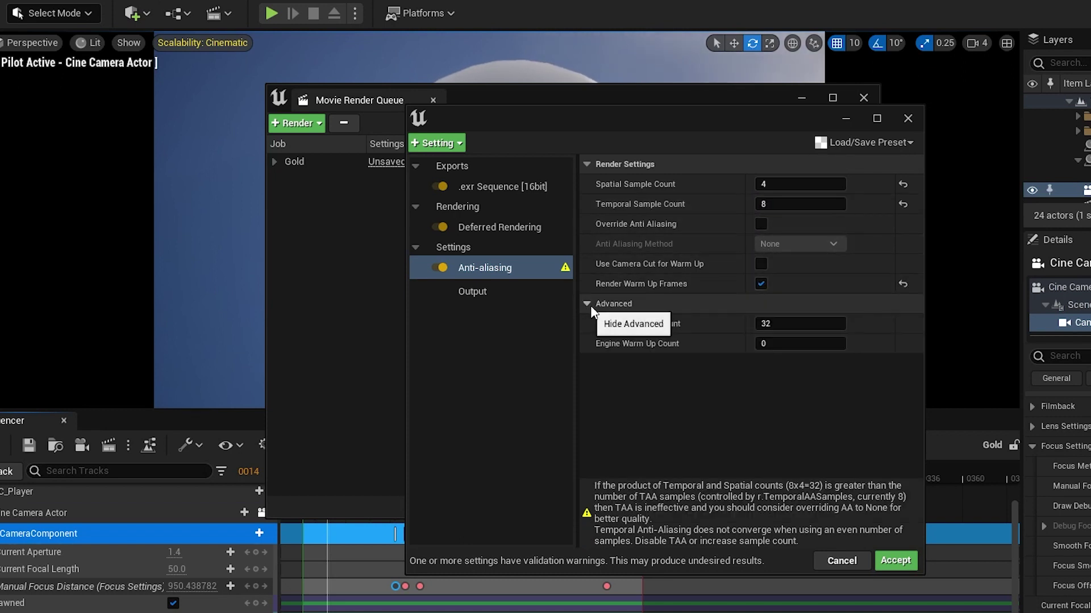
click(761, 222)
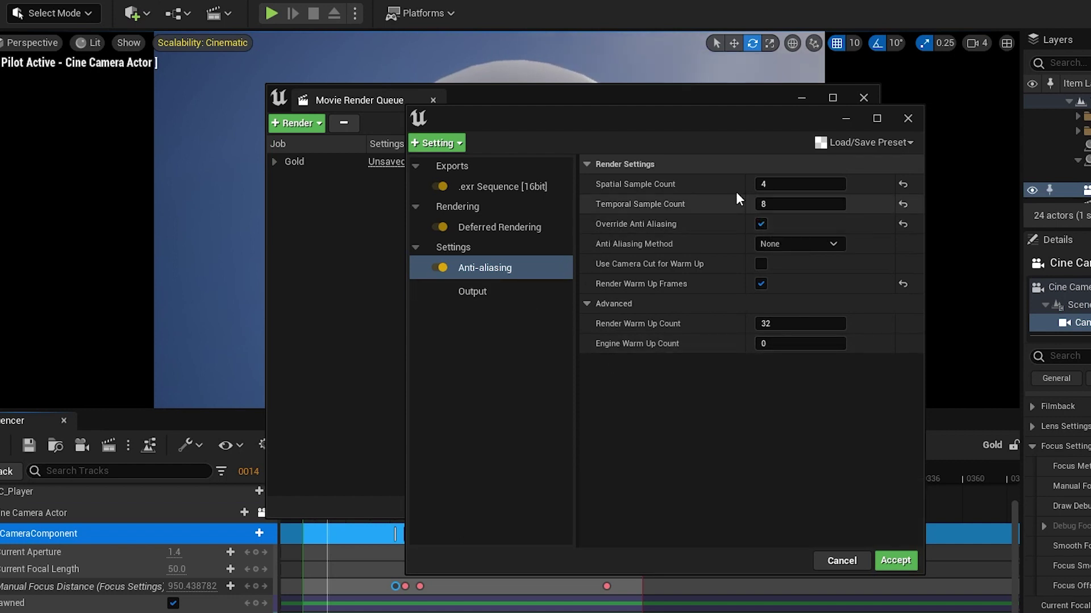
click(458, 227)
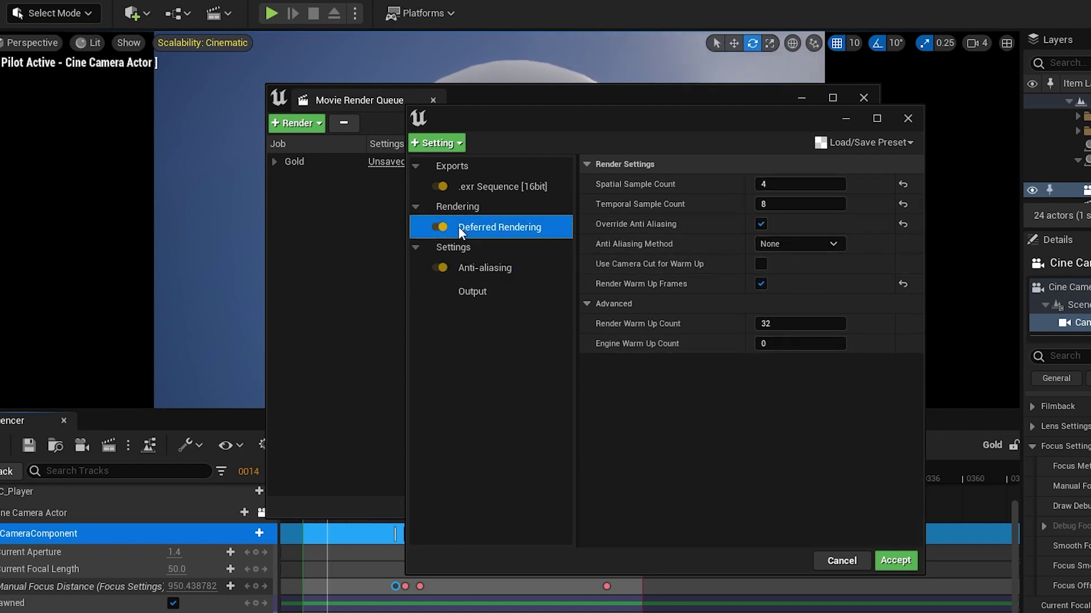
click(499, 183)
click(486, 267)
click(476, 291)
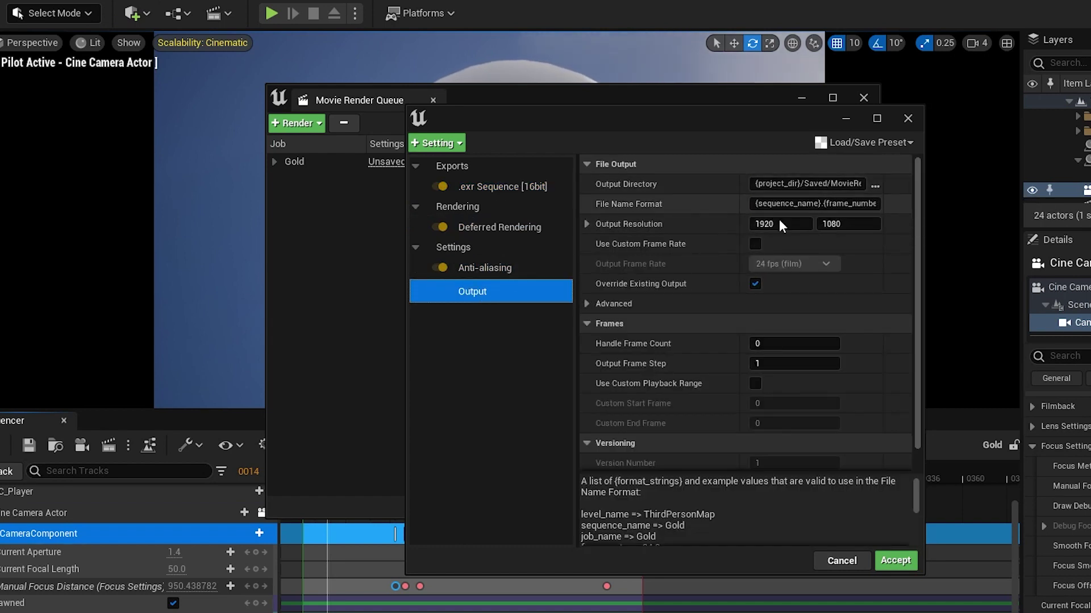
click(895, 561)
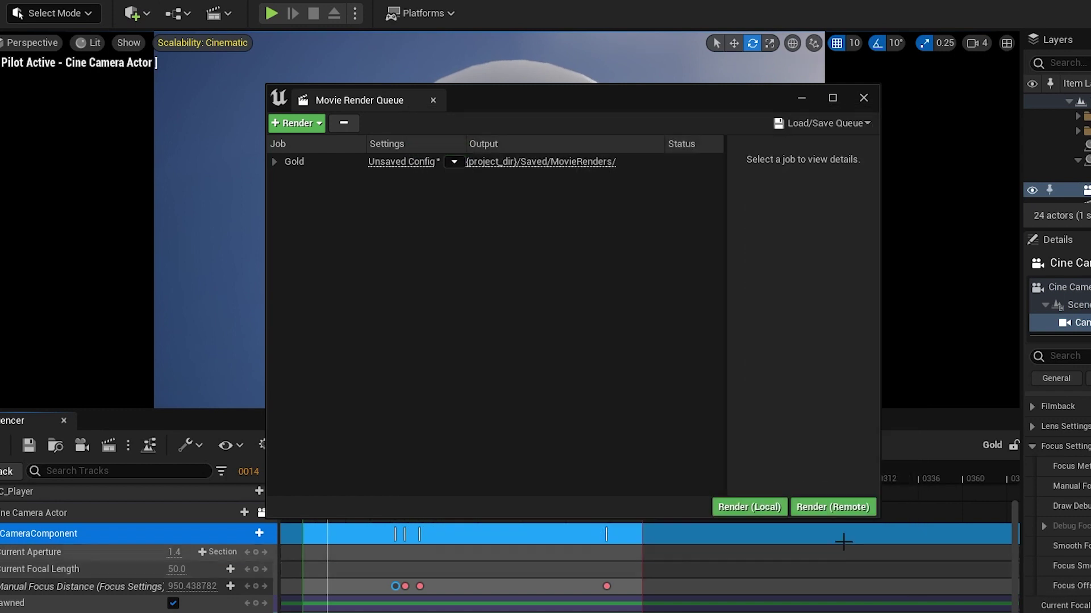
Step: Render the Gold job locally and close the message log and the render queue
click(749, 506)
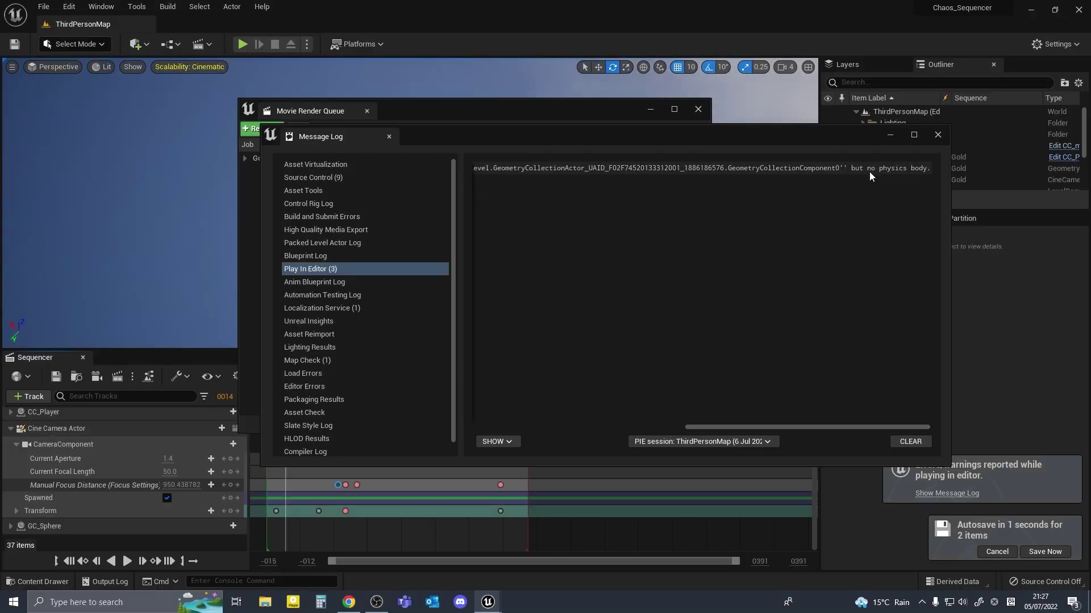
click(937, 134)
click(698, 108)
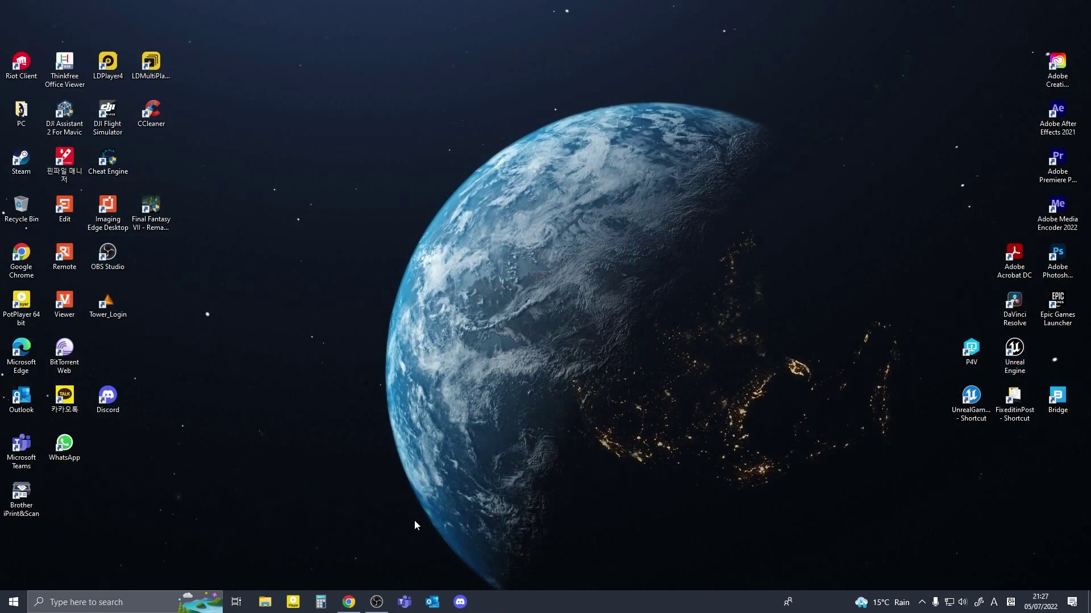
Step: In File Explorer, open the Chaos_Sequencer project's Saved/MovieRenders folder on the 970 Evo (H:) drive
key(super+e)
drag(391, 161, 259, 47)
click(307, 373)
double_click(427, 189)
double_click(432, 248)
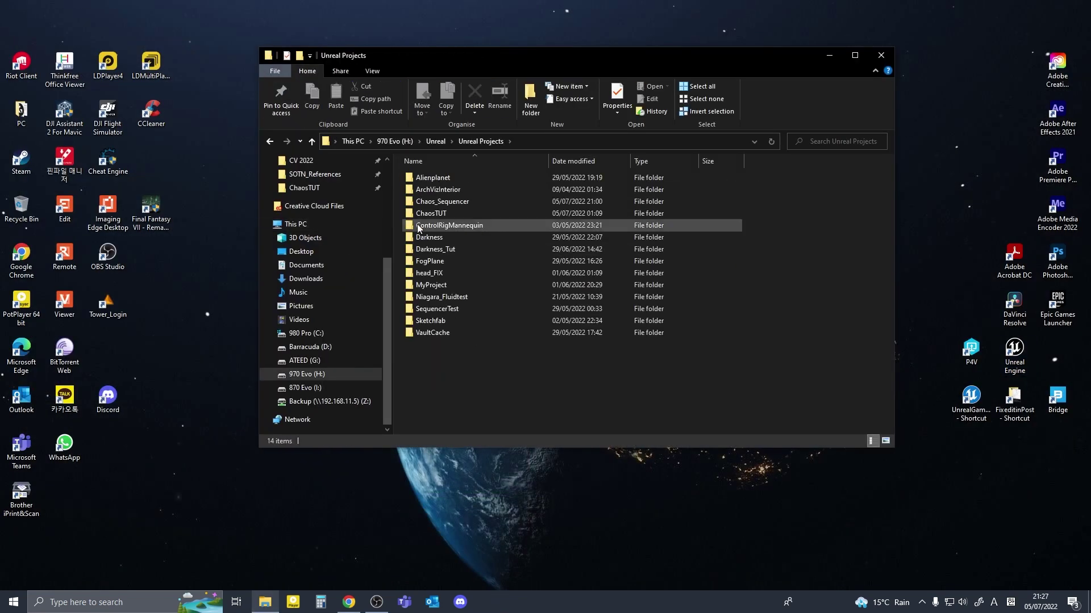
double_click(432, 201)
double_click(443, 226)
double_click(443, 225)
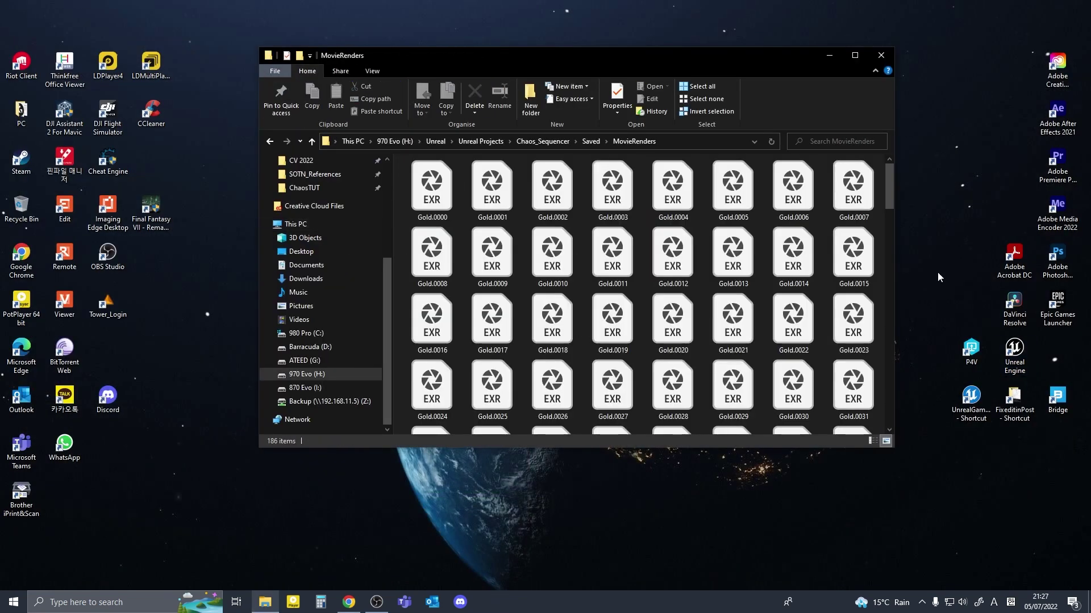
Step: Launch DaVinci Resolve and set the Chaos_Sequencer project's color science to ACEScct
double_click(1014, 302)
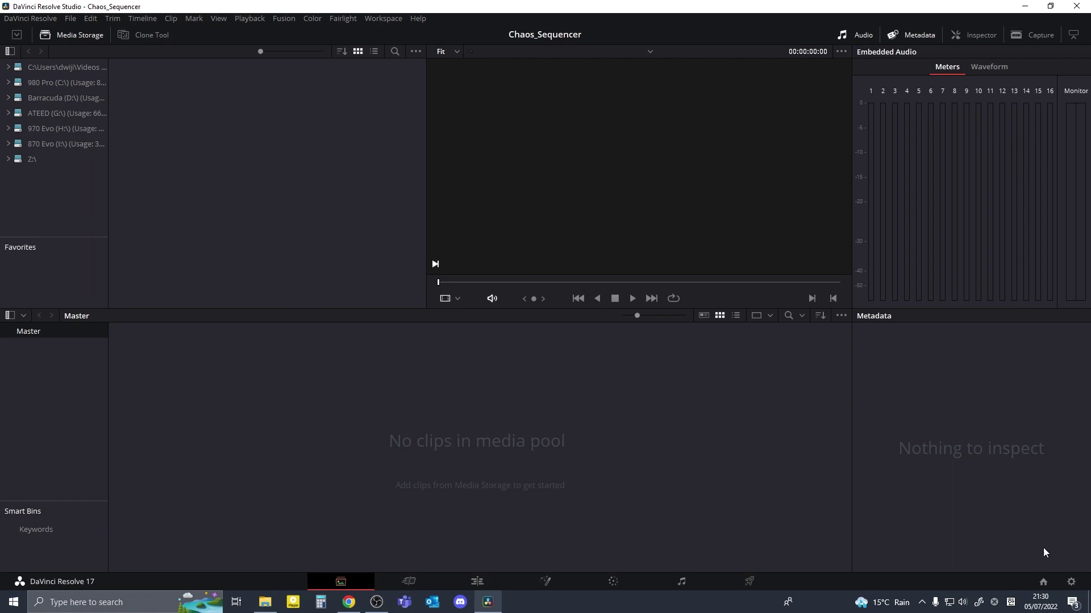
click(1071, 582)
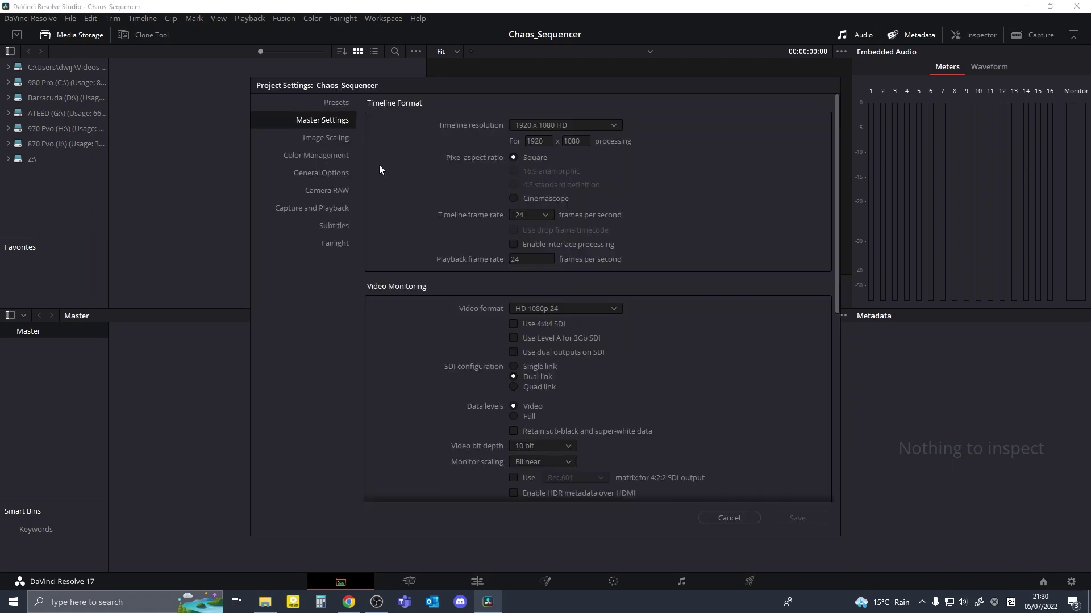
click(325, 156)
click(567, 125)
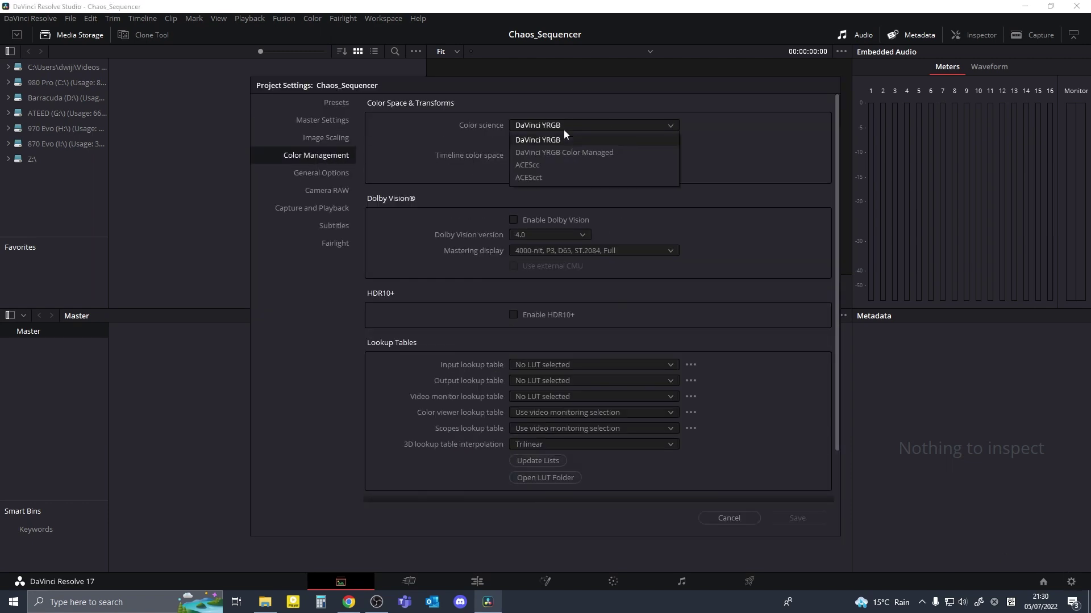
click(538, 178)
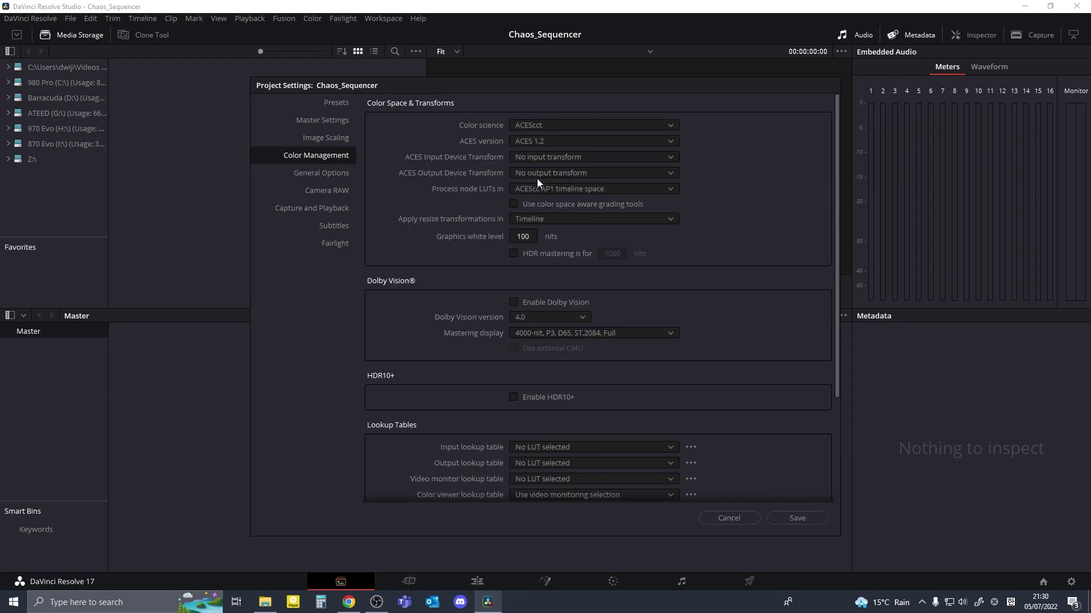
Step: Set the ACES Output Device Transform to Rec.709 and save the project settings
click(560, 172)
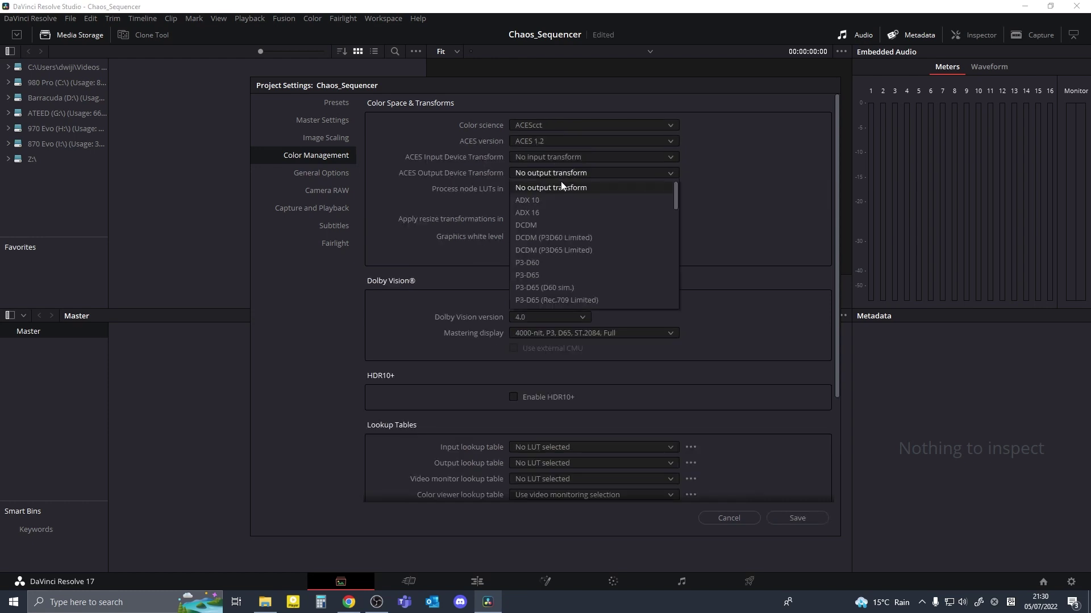
scroll(562, 226, down, 3)
click(543, 262)
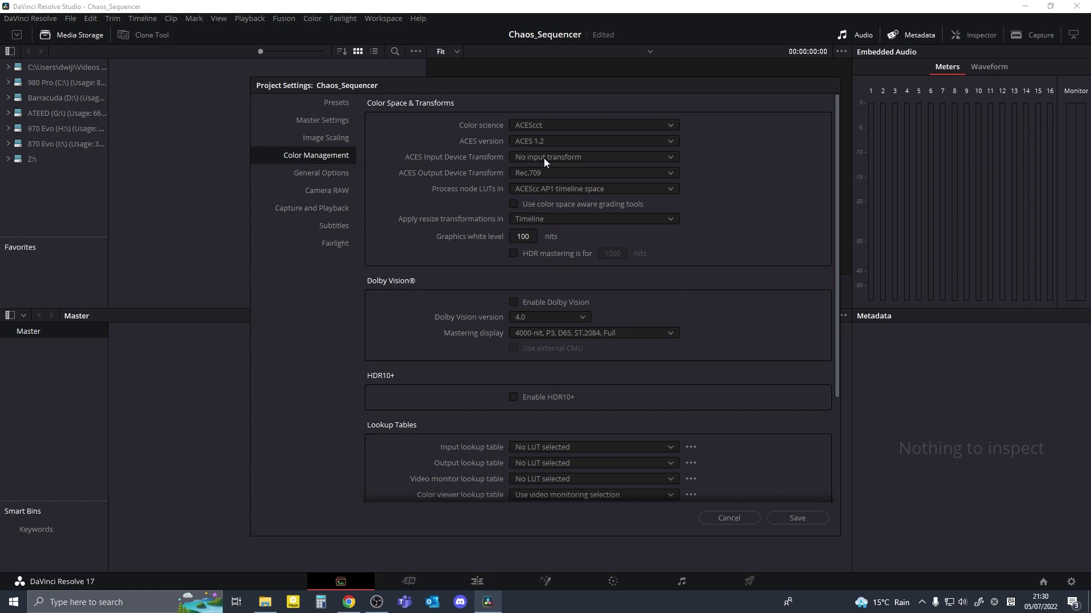
click(789, 519)
Step: Import the rendered Gold EXR sequence from the MovieRenders folder into the Master bin of the media pool
key(alt+Tab)
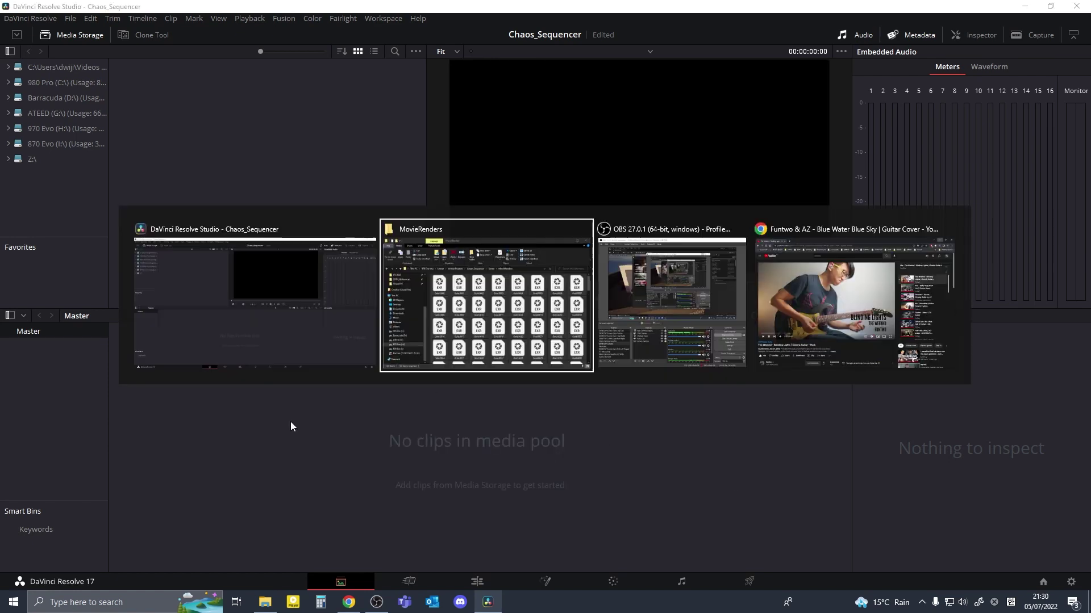
drag(609, 252, 285, 409)
click(238, 413)
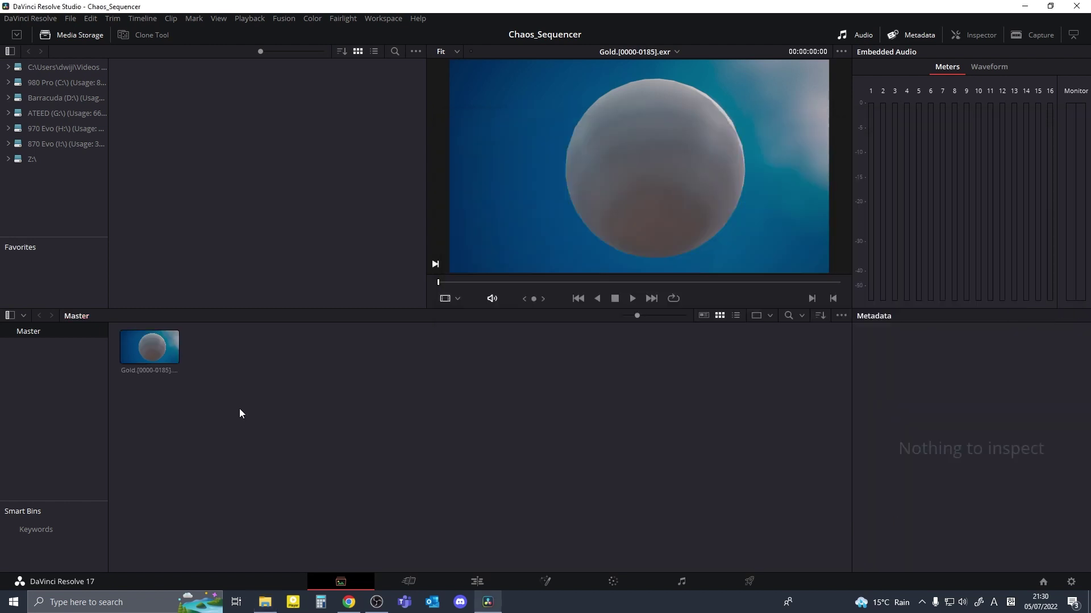
Step: Set the Gold EXR clip's ACES Input Transform to CSC - ACEScg
right_click(145, 358)
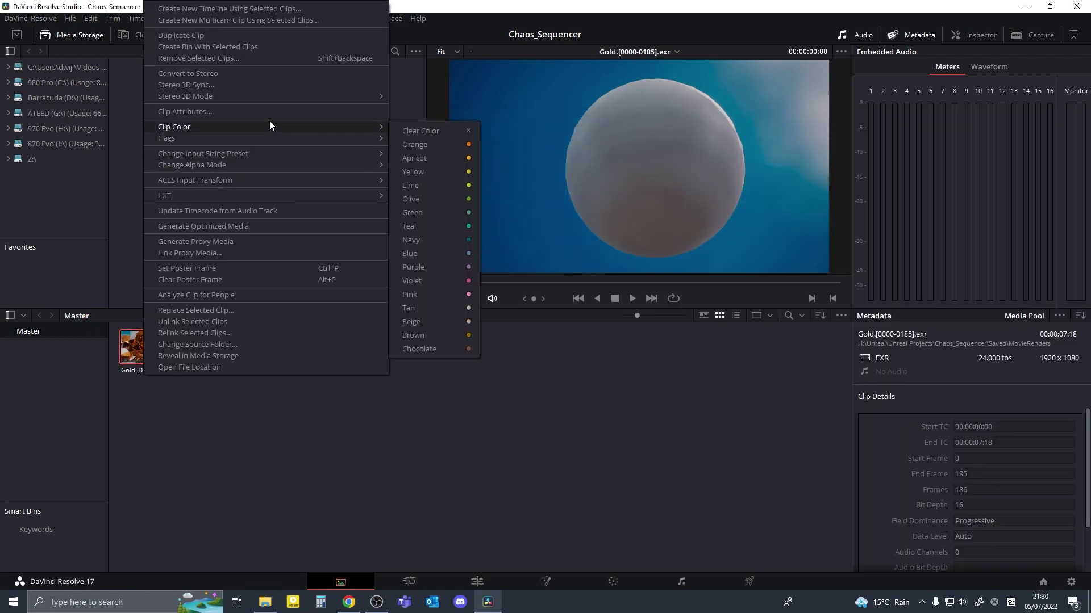
mouse_move(250, 180)
scroll(489, 437, down, 12)
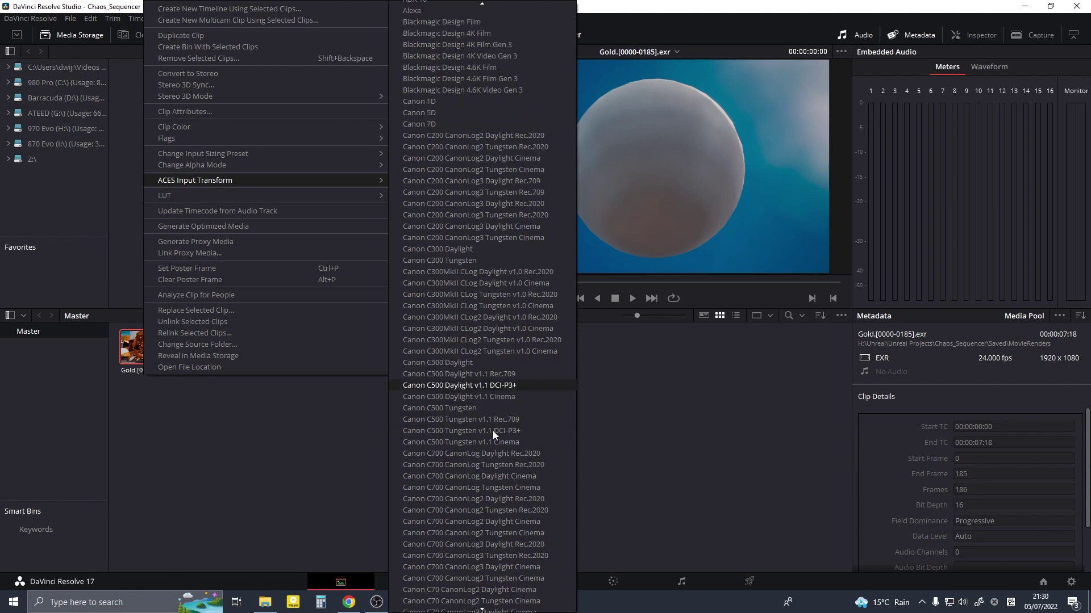
scroll(481, 462, down, 12)
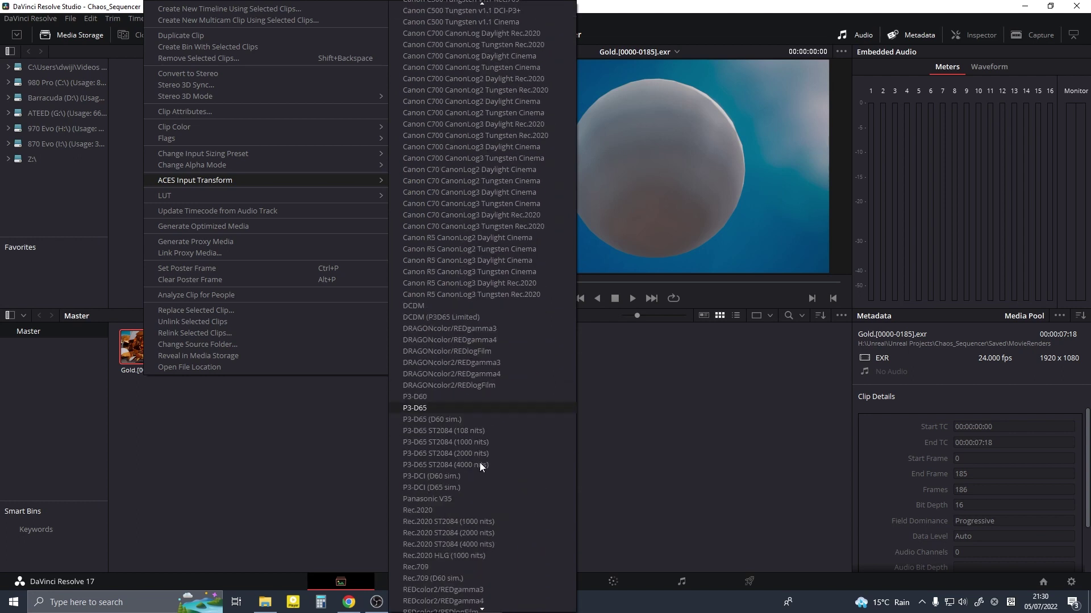
scroll(468, 475, down, 2)
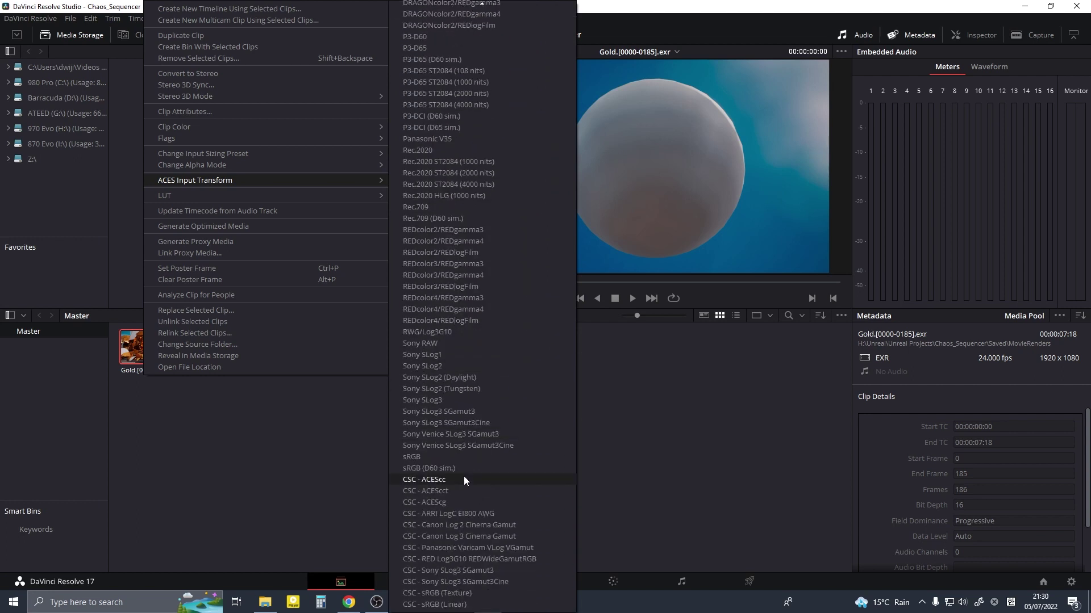
click(422, 502)
click(296, 442)
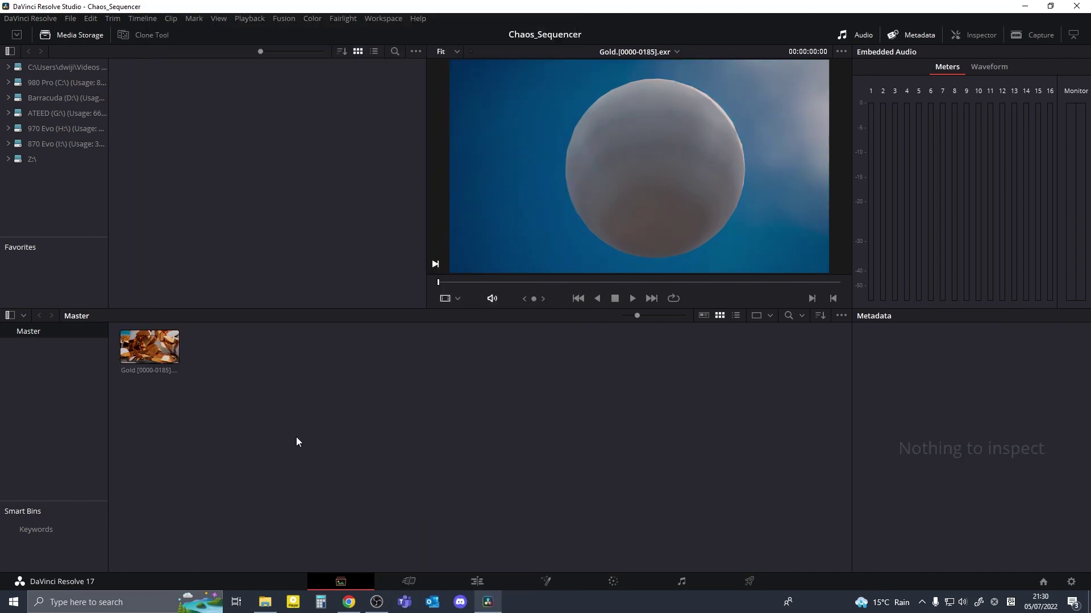
Step: On the Edit page, create a new timeline from the Gold clip using the project settings
click(477, 581)
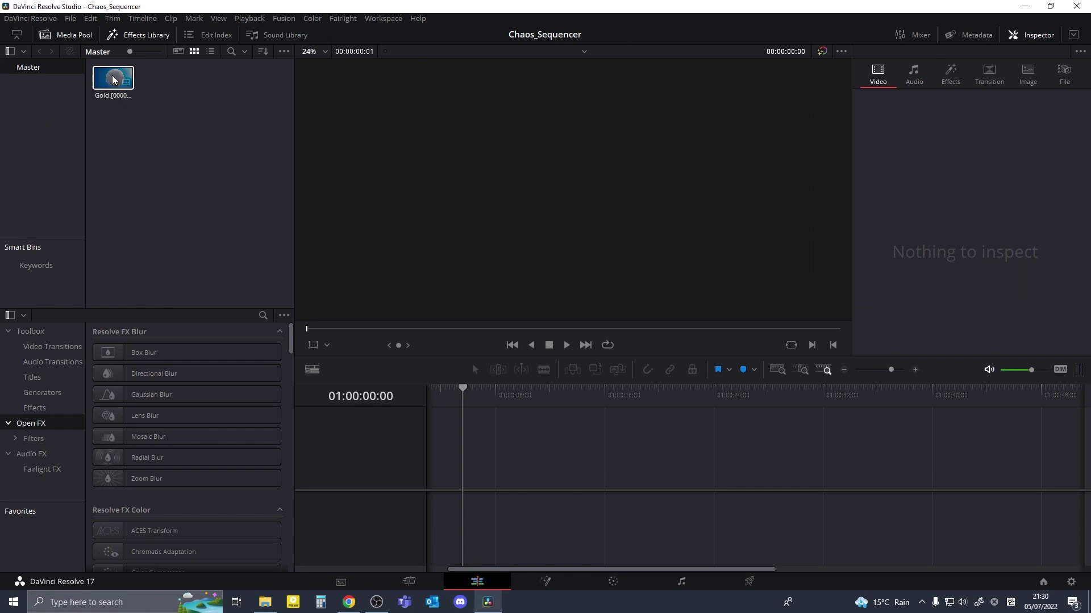
right_click(113, 82)
click(115, 80)
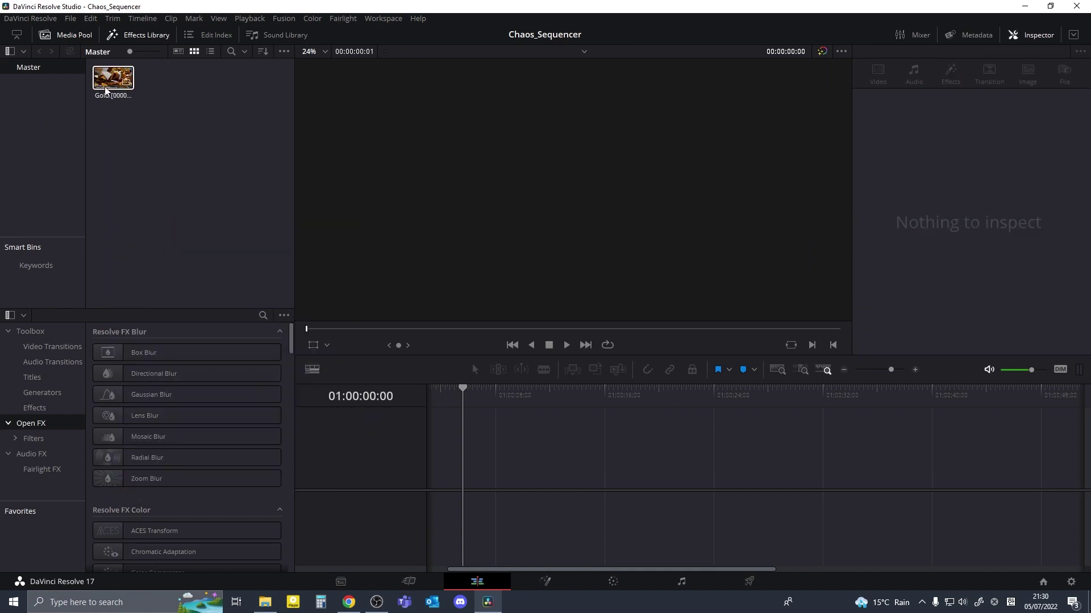
right_click(114, 81)
click(140, 81)
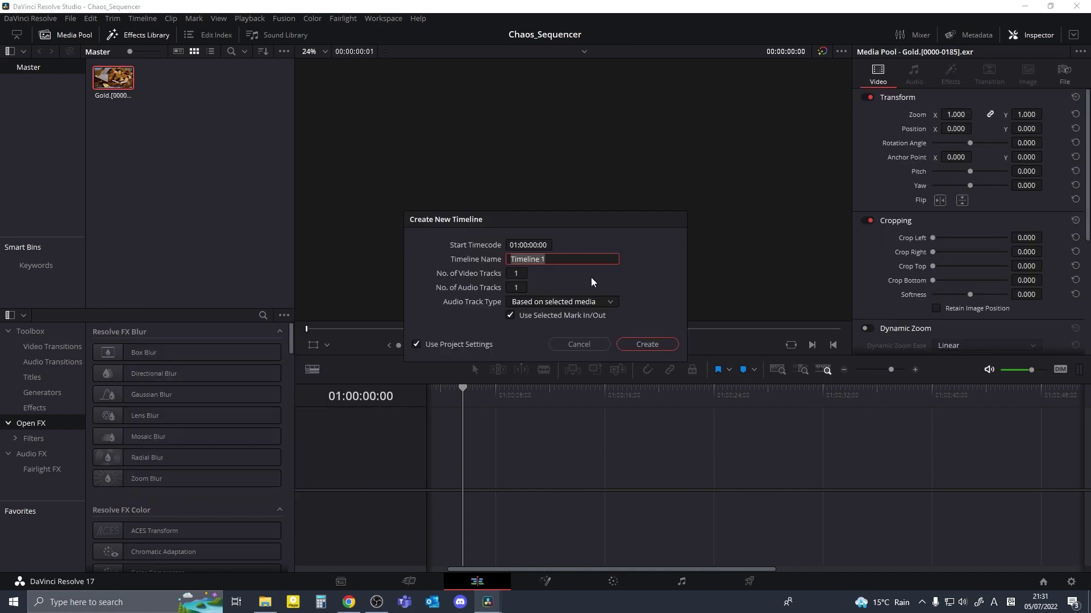
click(637, 344)
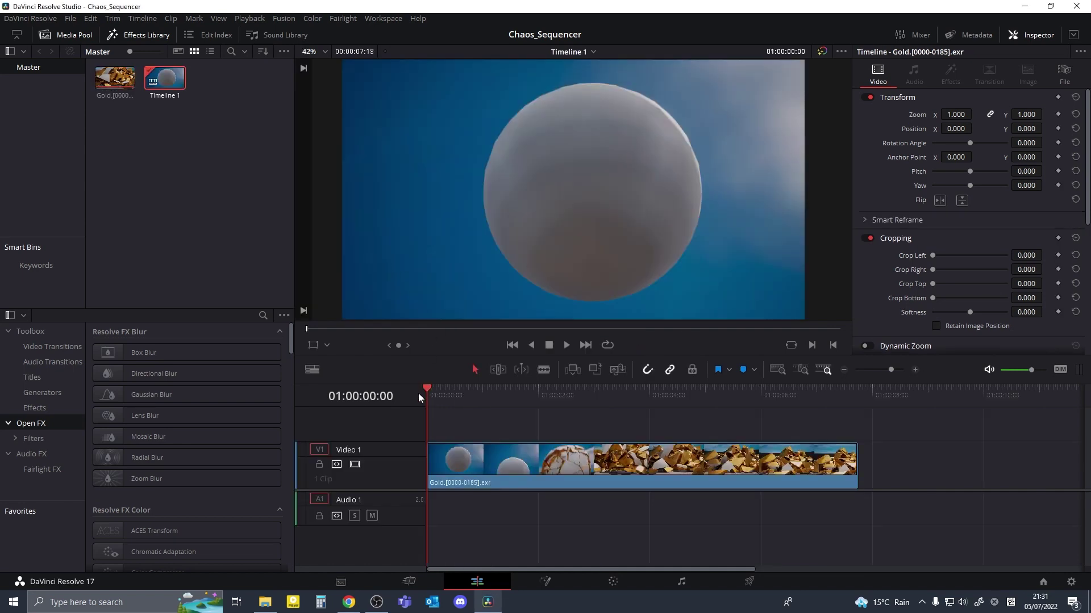
Step: Move the playhead to 01:00:06:20 and add a second serial node to the clip on the Color page
drag(427, 394, 807, 412)
click(559, 583)
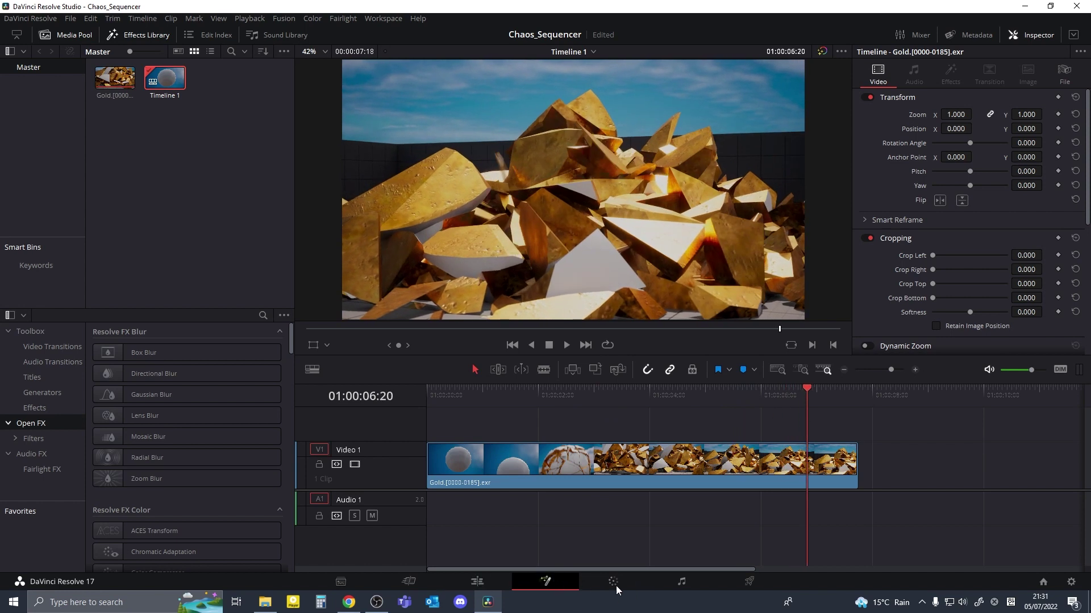
click(615, 582)
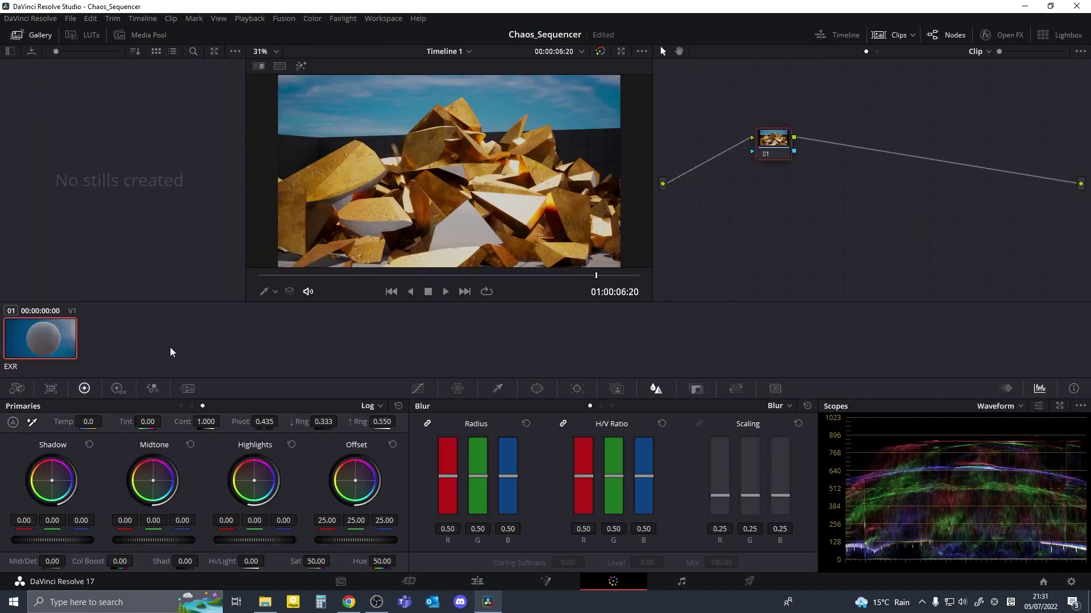
key(alt+s)
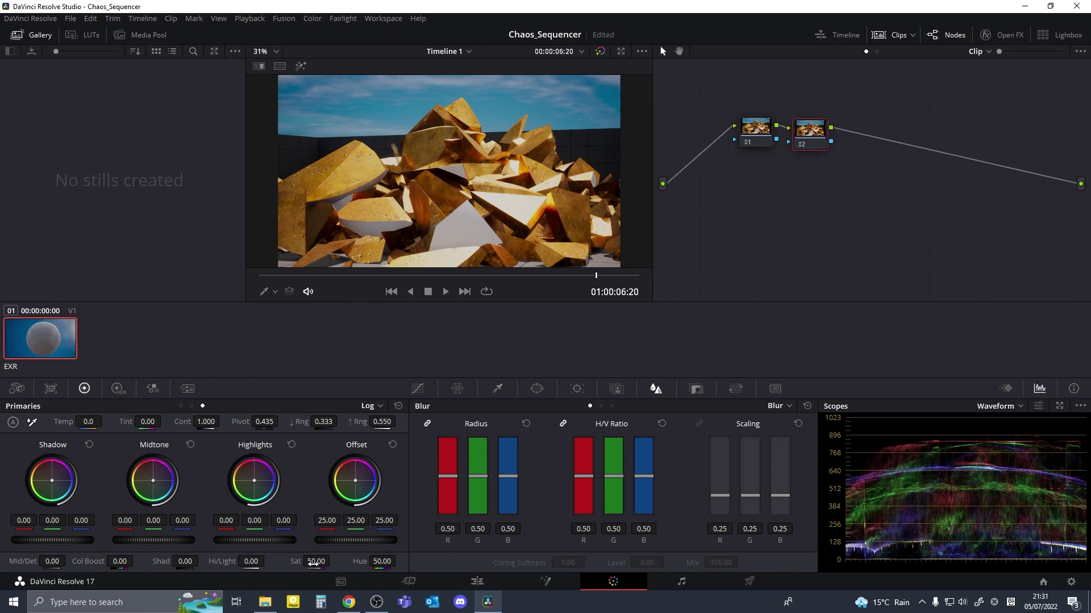
Step: Grade the second node with saturation 40, temperature 60 and gain 1.09
click(316, 561)
text(40)
key(Return)
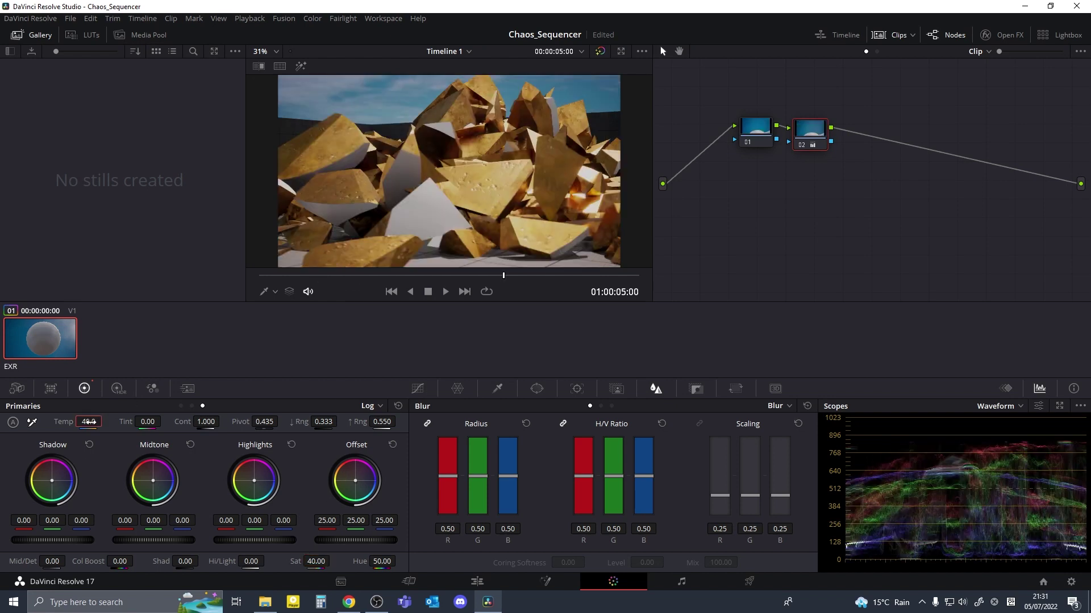
key(Return)
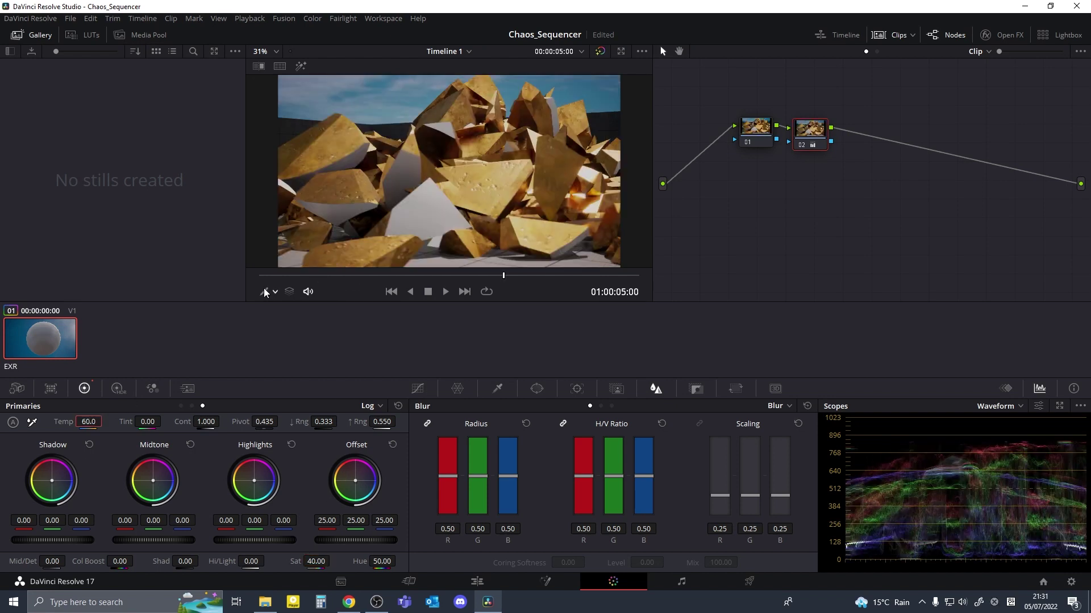
drag(389, 276, 360, 276)
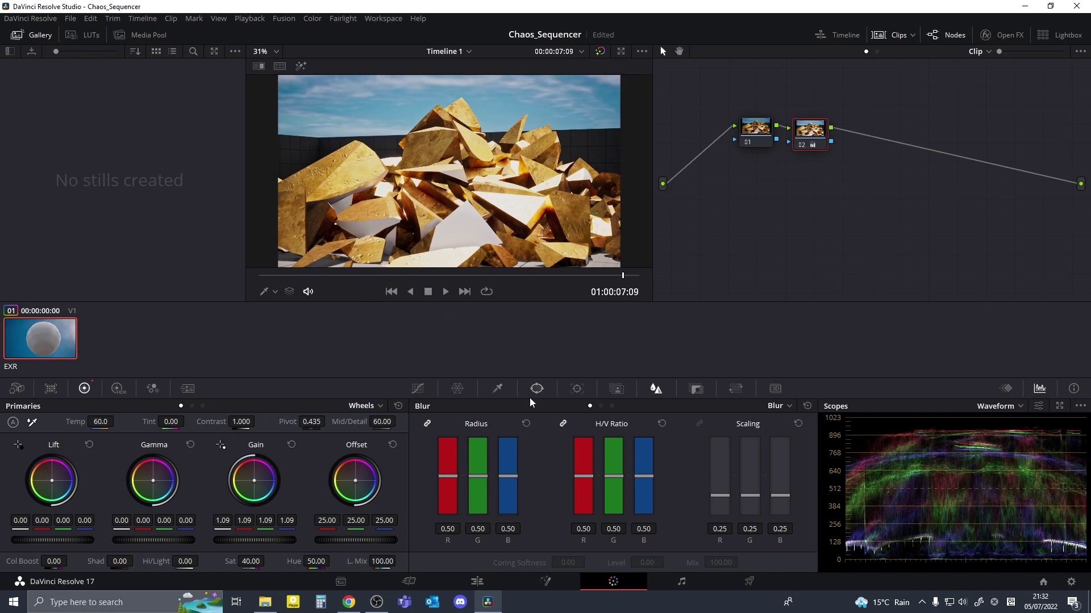
Step: Sharpen the second node with a radius of 0.46 and play back the graded clip
click(779, 407)
click(789, 432)
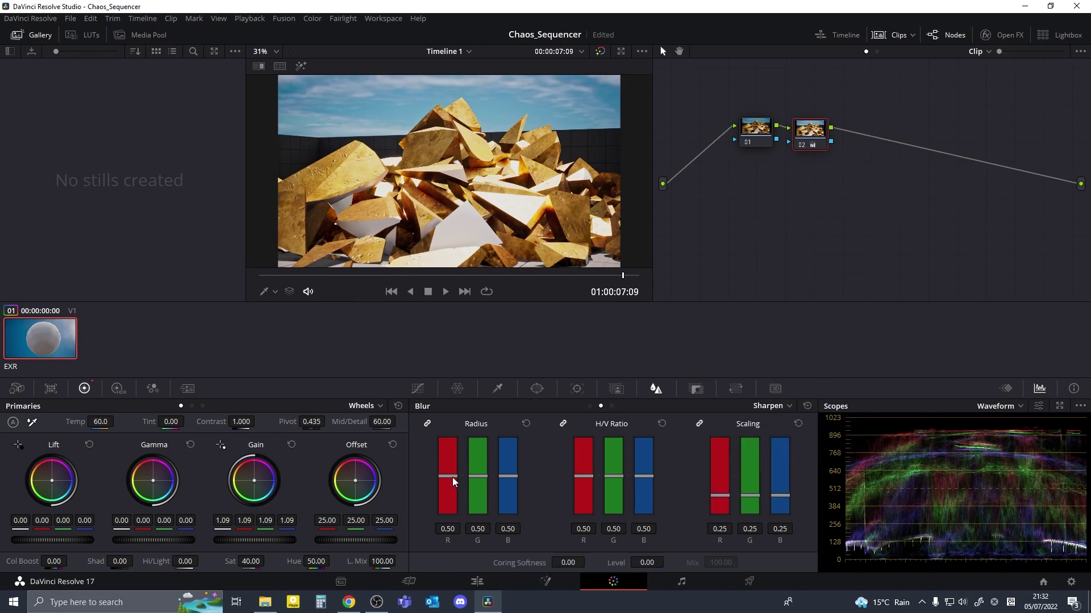
drag(453, 481, 455, 484)
drag(437, 276, 281, 277)
key(space)
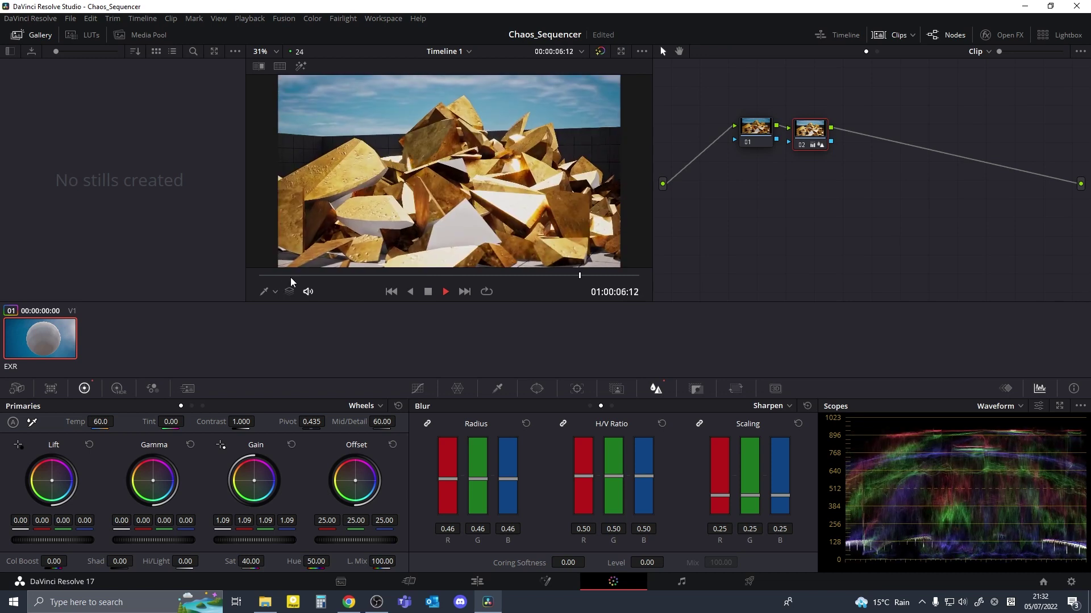
Step: Queue the timeline as Gold_late in QuickTime H.264, 1920 x 1080 at 24 fps, and render it
click(750, 582)
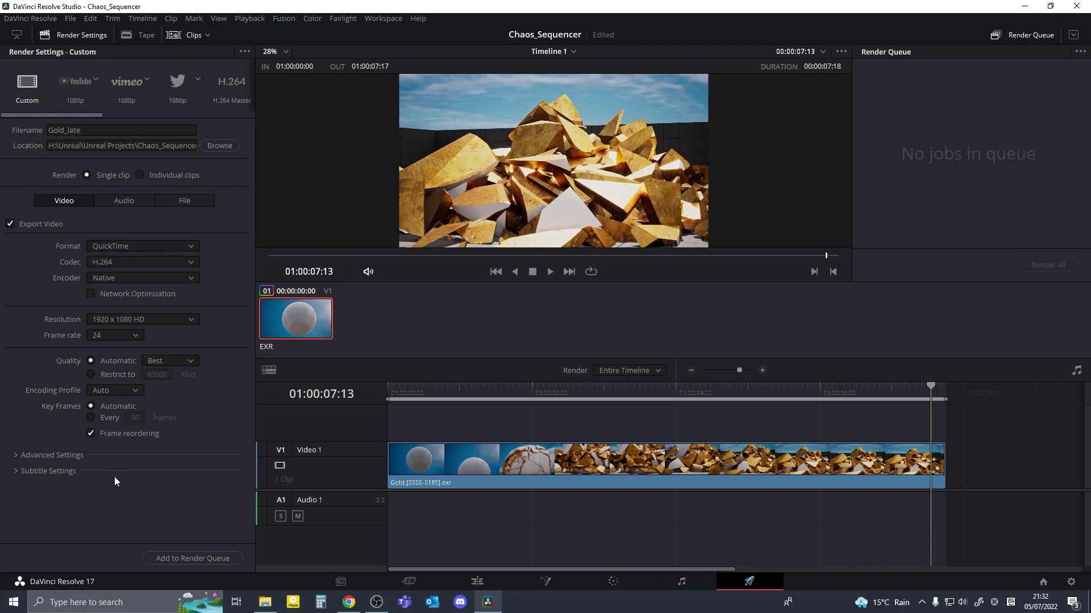
click(174, 557)
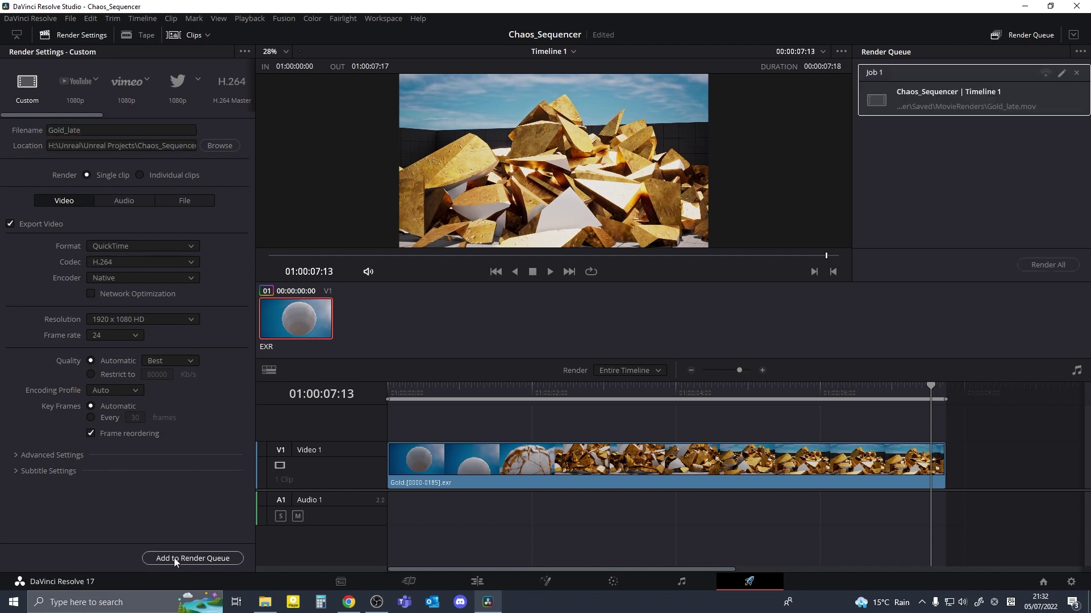
click(1042, 265)
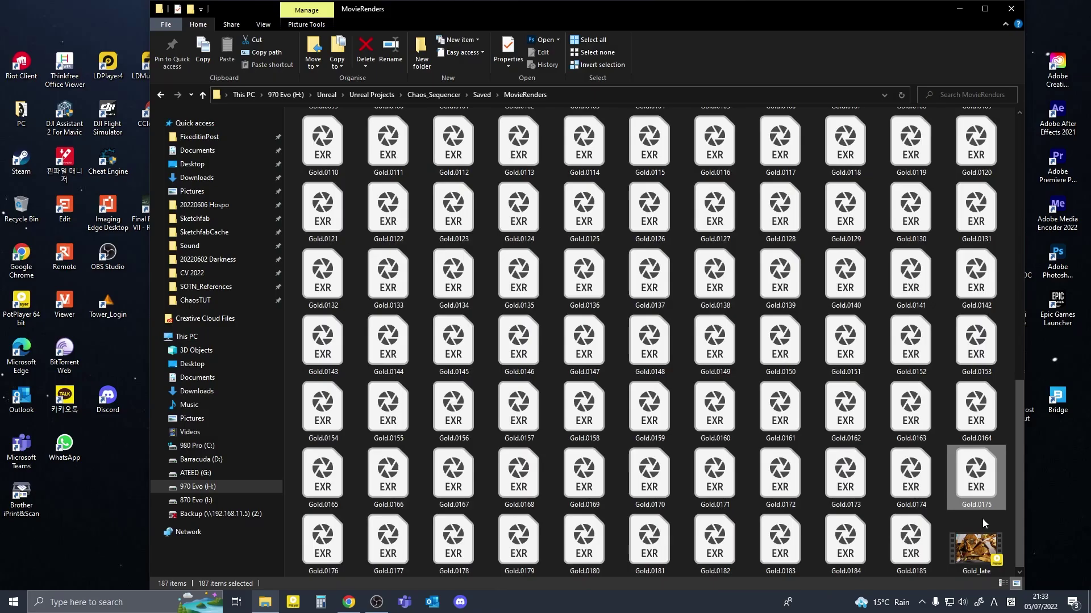
Step: Play the exported Gold_late video from the MovieRenders folder, enlarge the player window and view it full screen
double_click(976, 544)
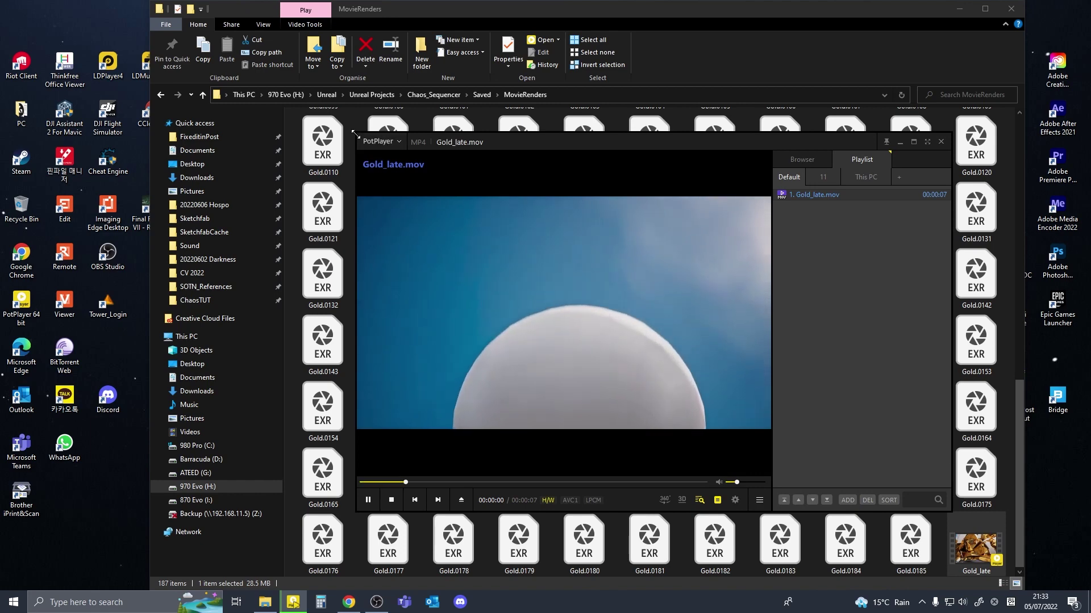
drag(355, 133, 127, 108)
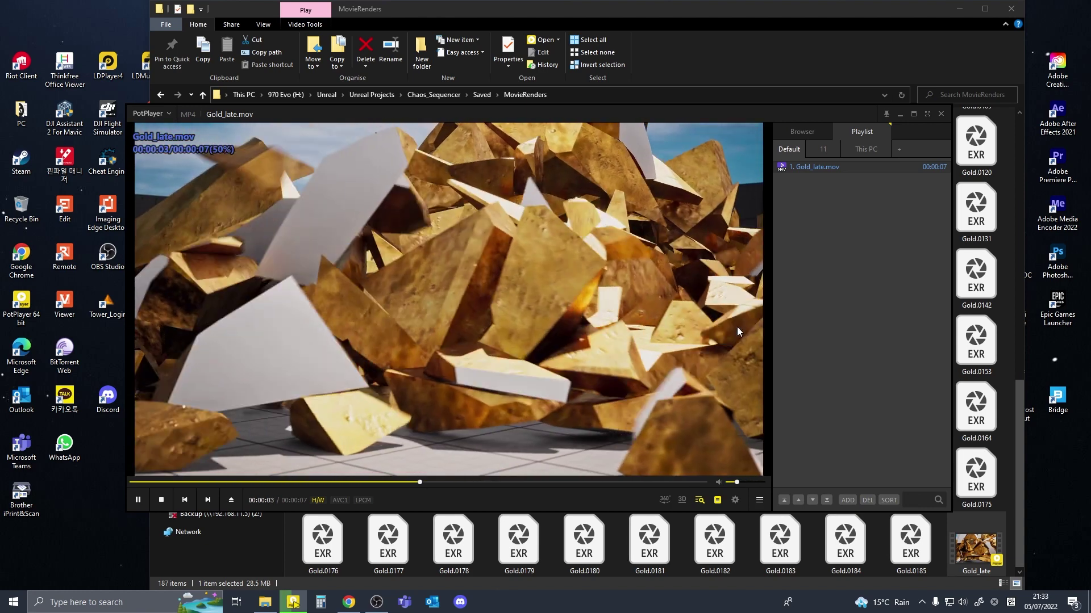
double_click(729, 325)
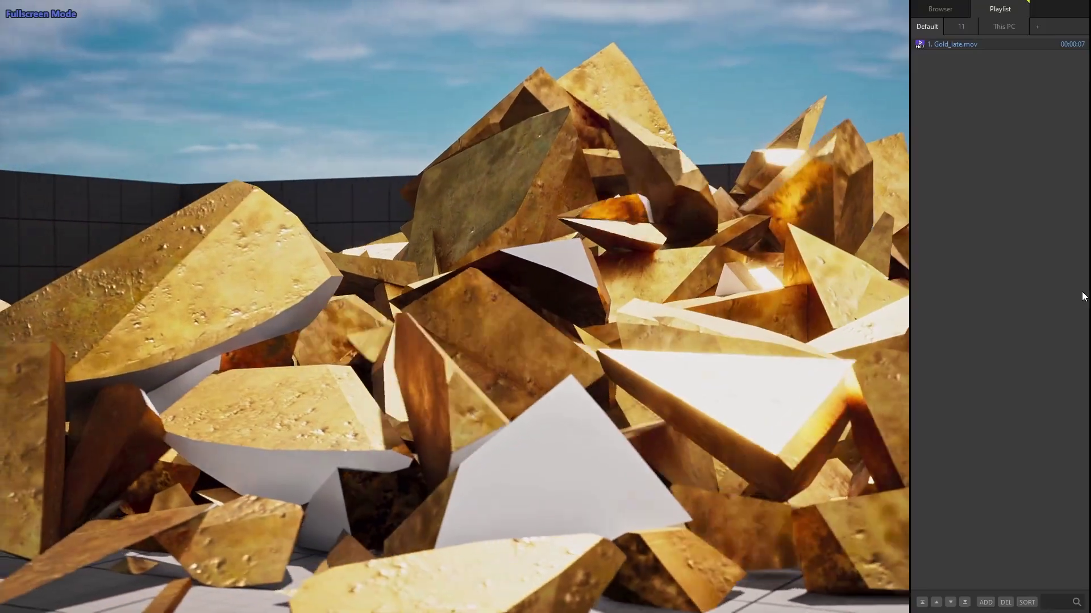